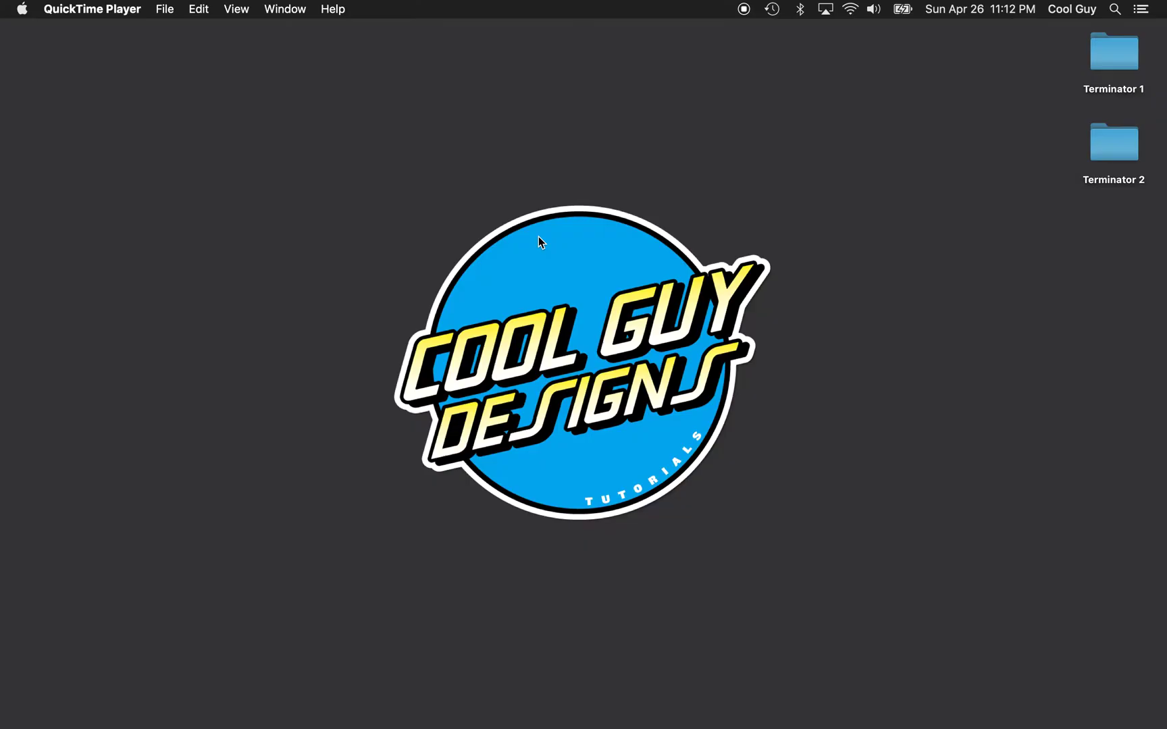
Switch from the desktop to Adobe Illustrator.
key(super+Tab)
key(super+Tab)
Create a new 1500 × 1500 px RGB document named Chrome.
click(124, 9)
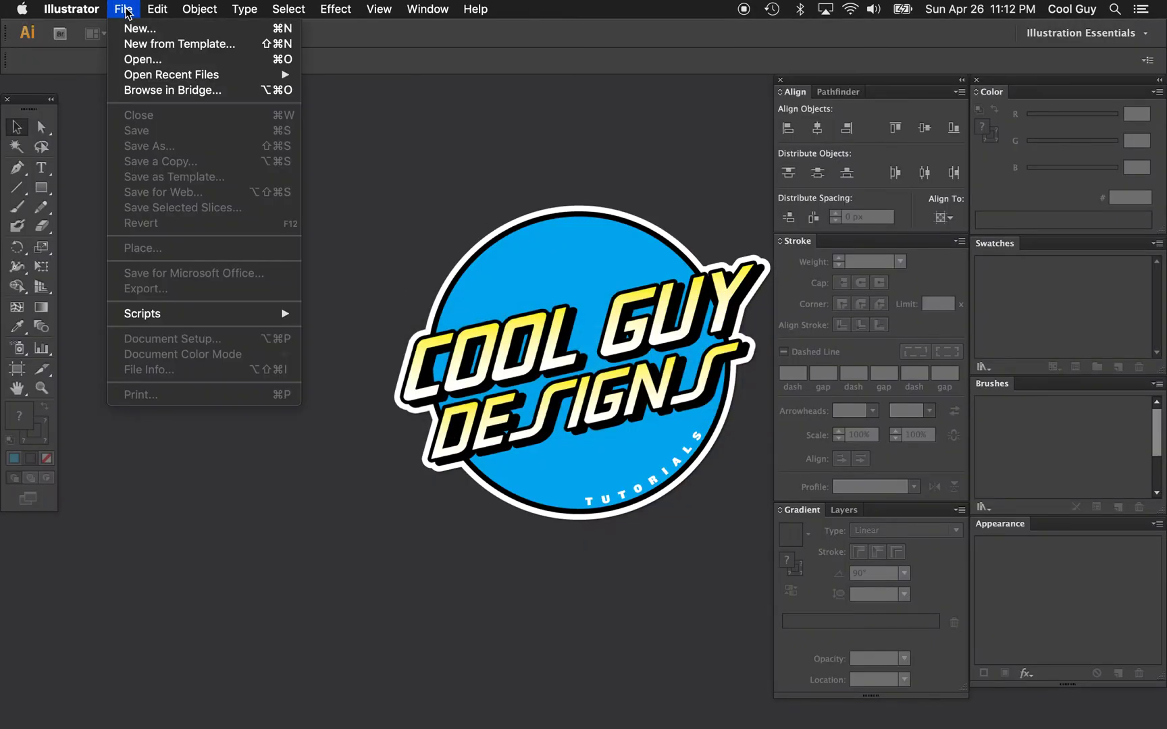
click(133, 29)
text(Chrome)
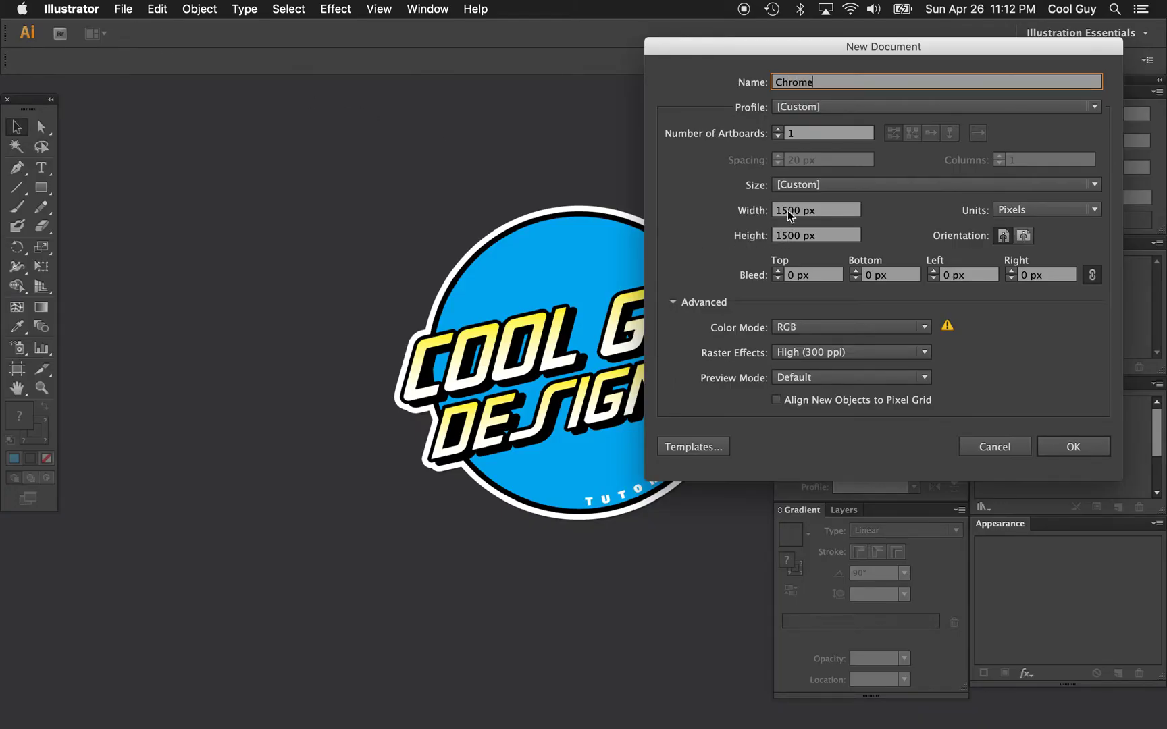
click(809, 330)
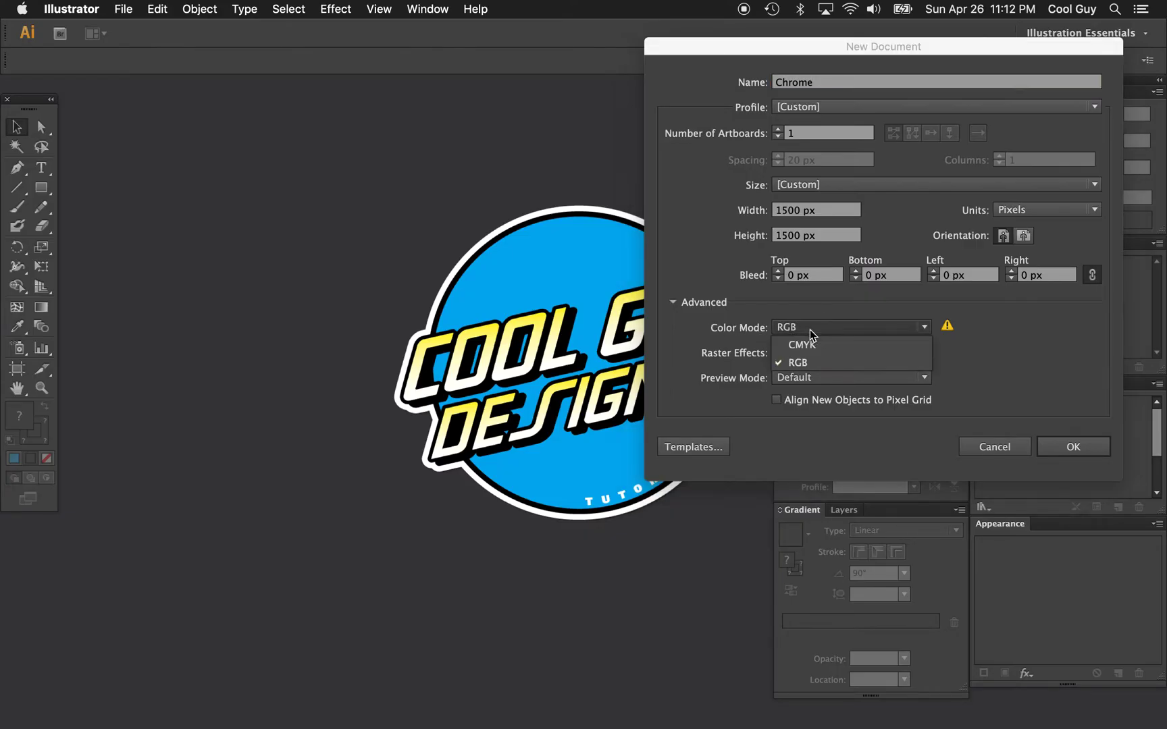
click(812, 364)
click(1073, 446)
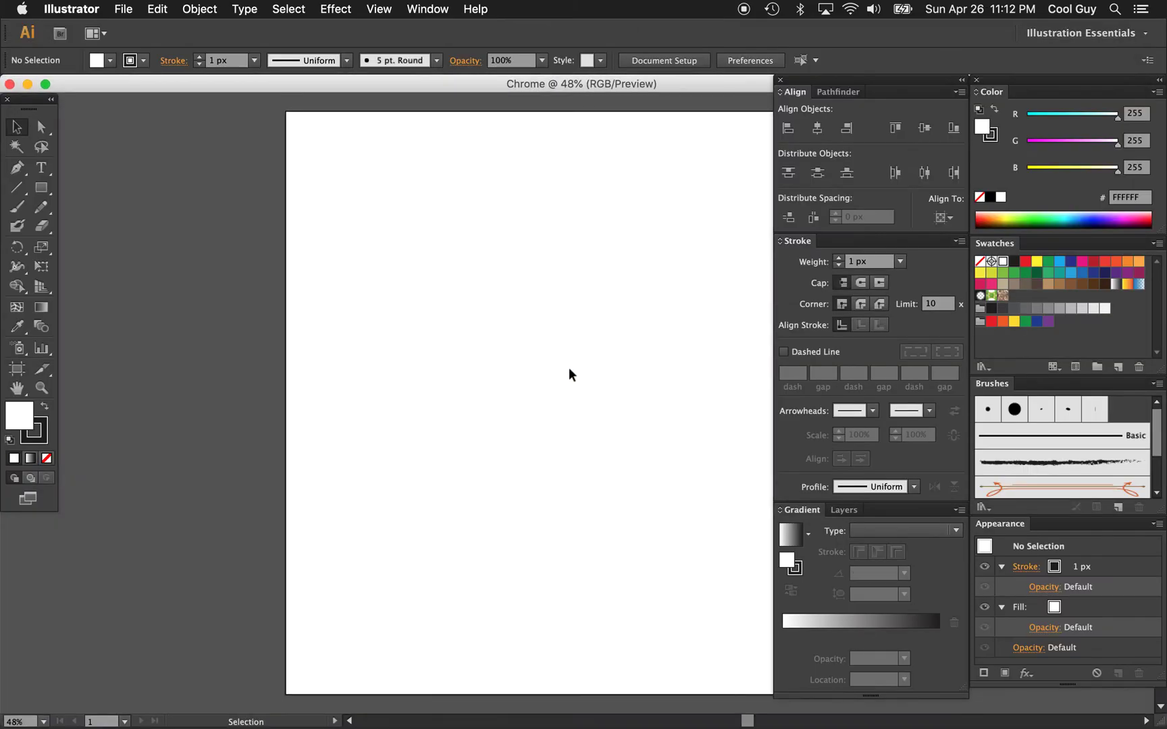
Zoom out to see the whole artboard and return to the Selection tool.
key(z)
alt+click(535, 411)
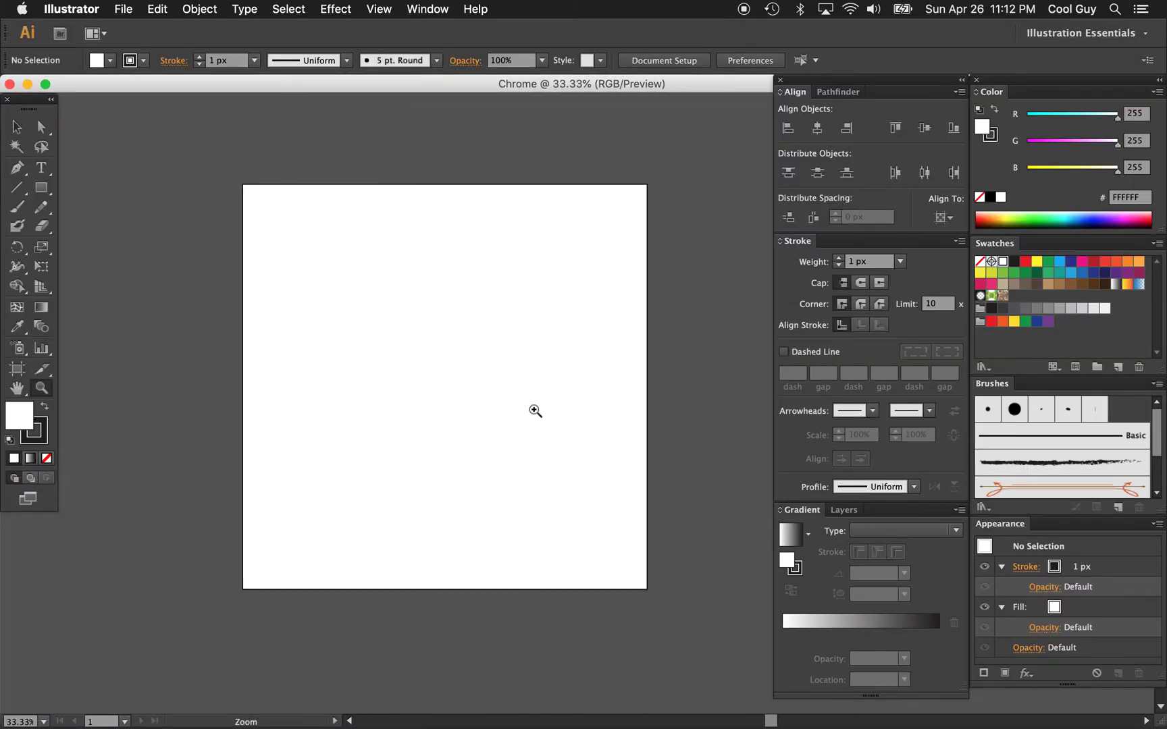
key(v)
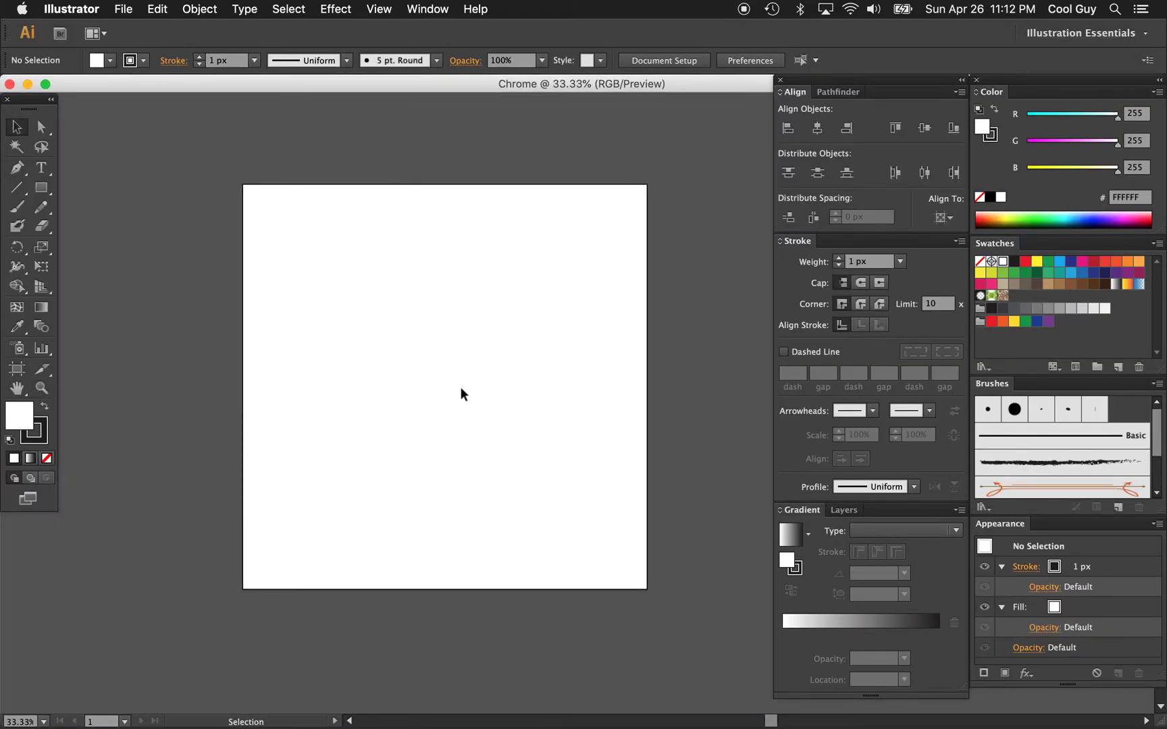
scroll(427, 374, left, 2)
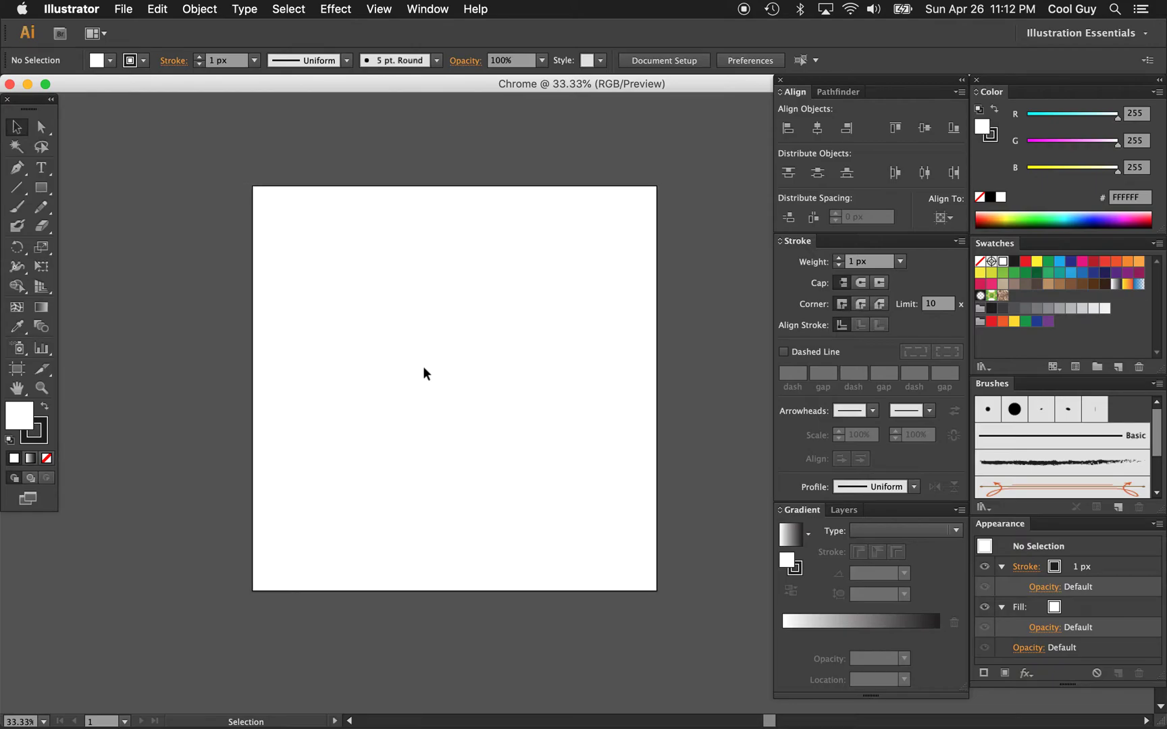
Show the Layers panel with Layer 1 and set the default fill to None.
click(844, 511)
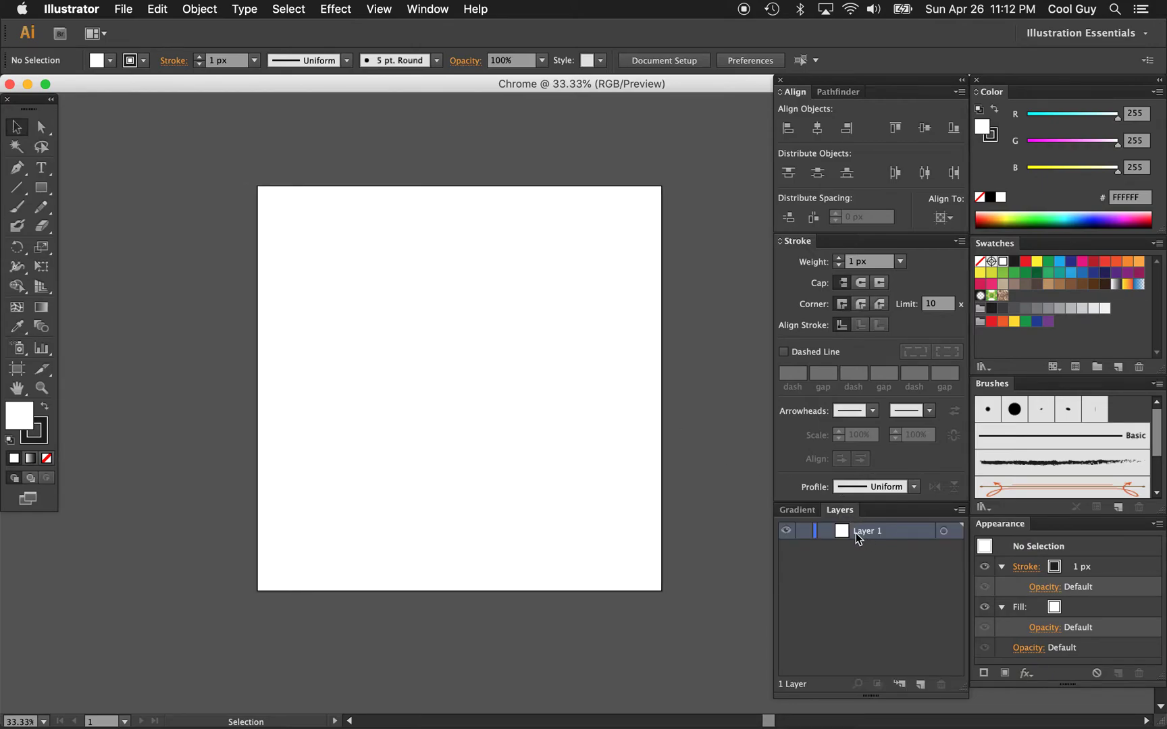
click(421, 7)
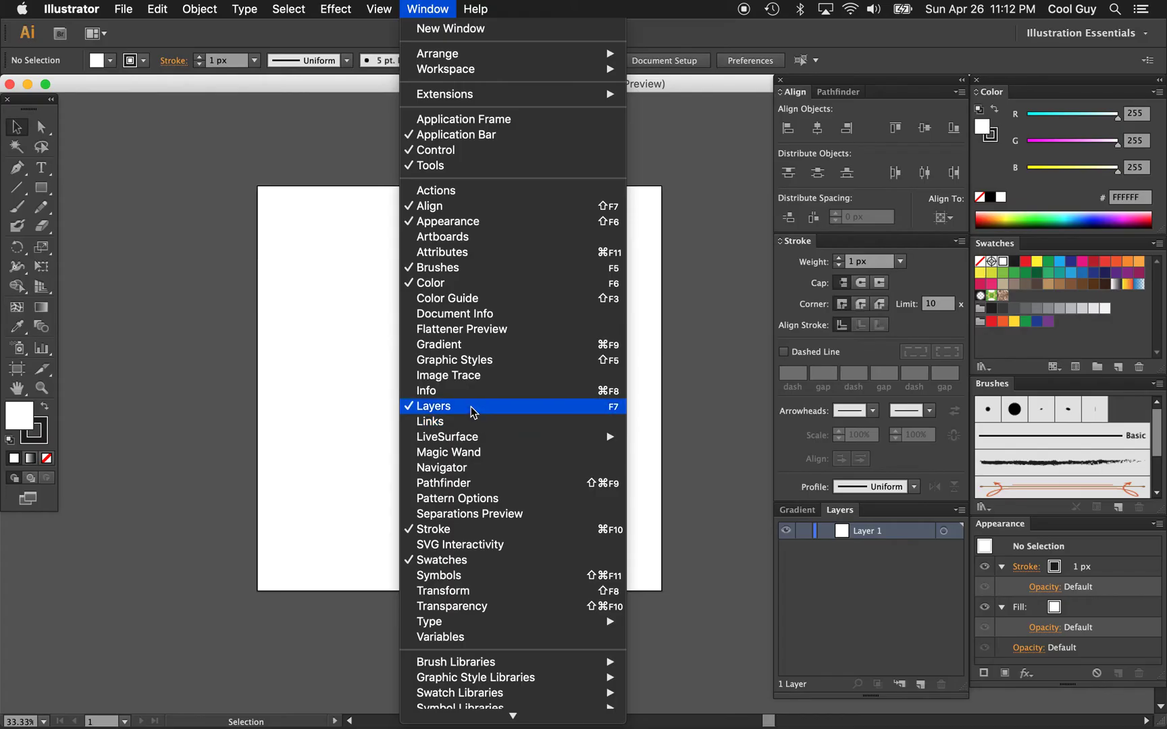
click(840, 539)
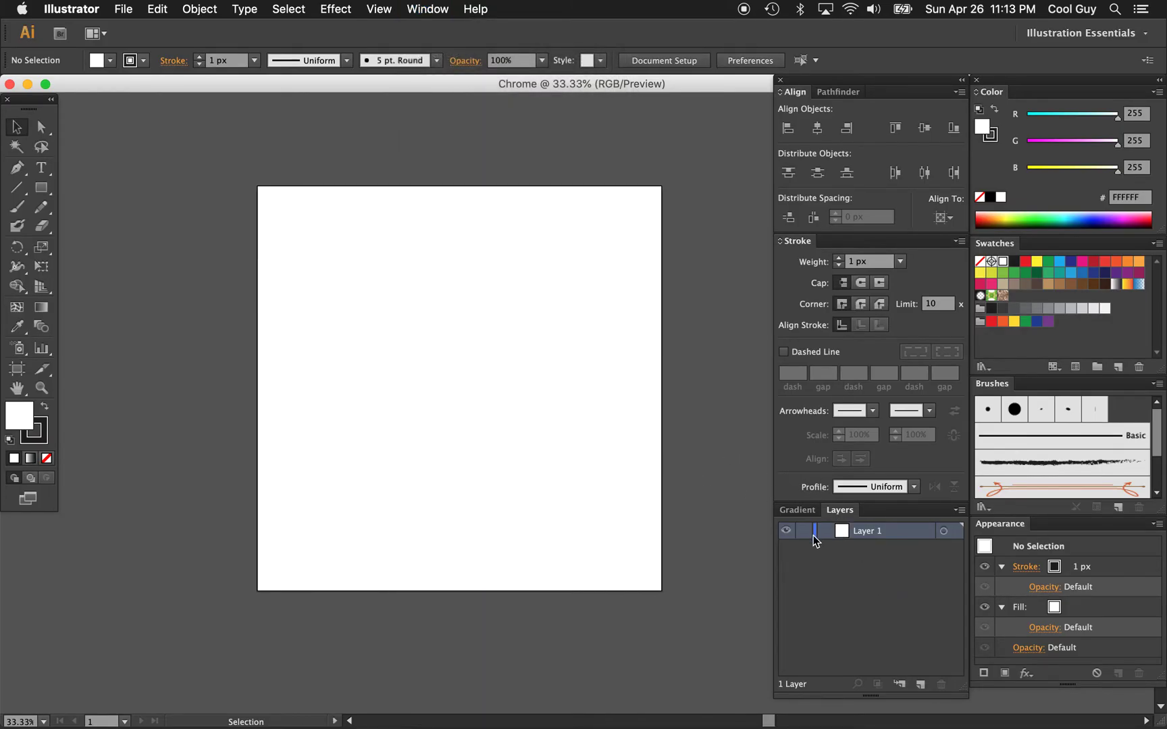
click(47, 458)
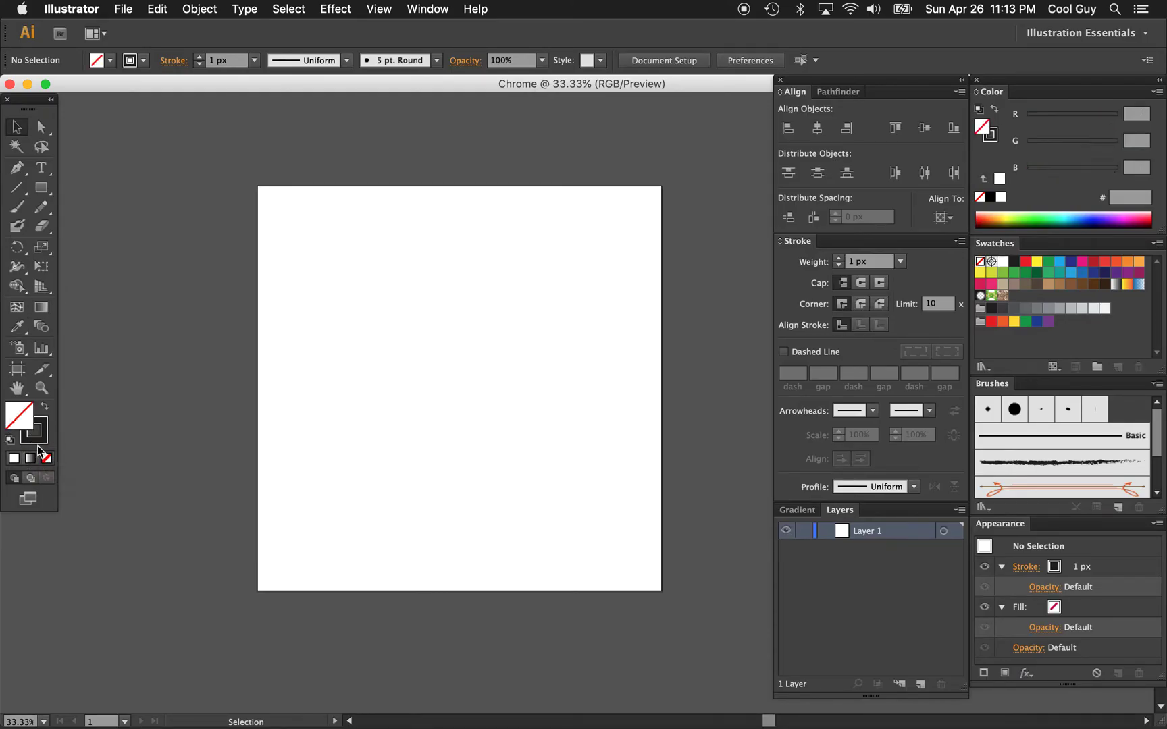
Draw a black-filled, unstroked rectangle covering the whole artboard.
click(43, 409)
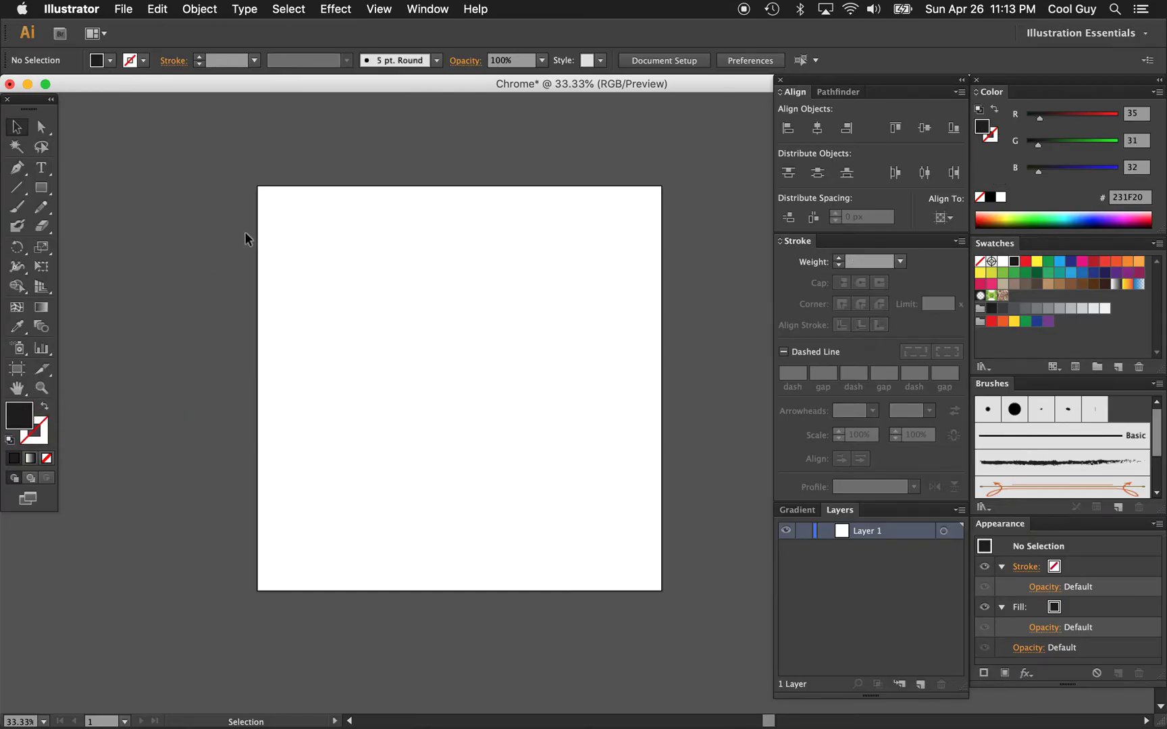
key(m)
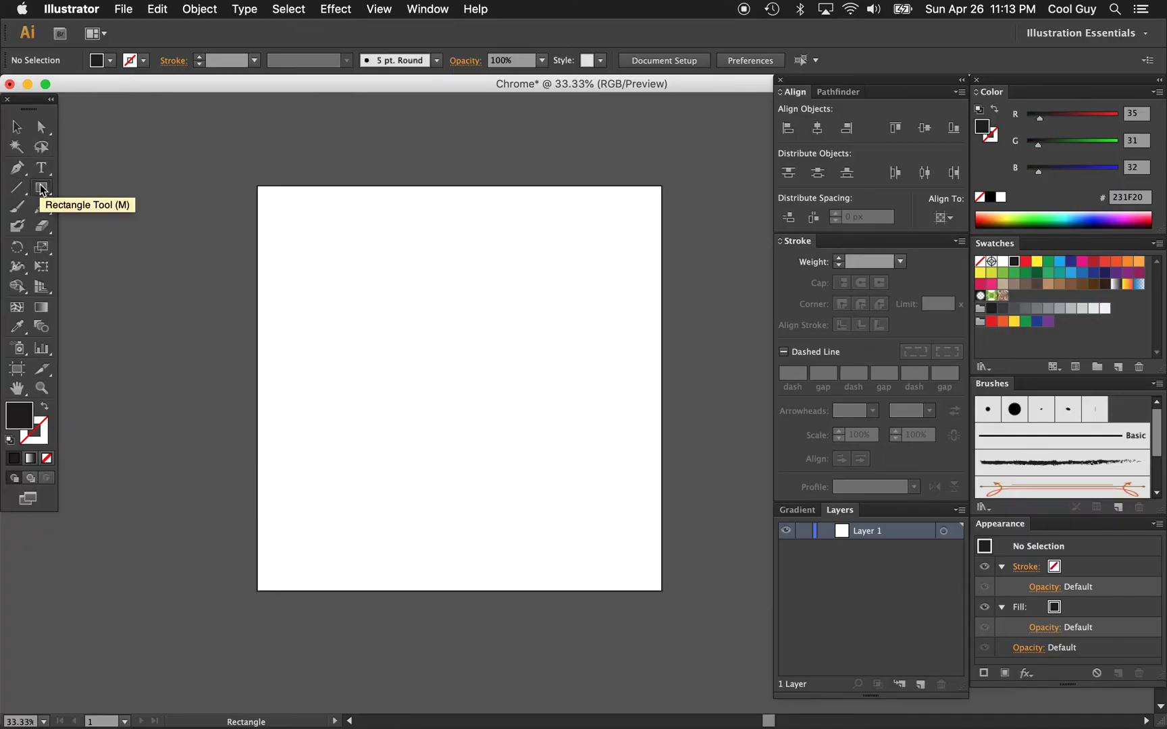
drag(254, 182, 666, 595)
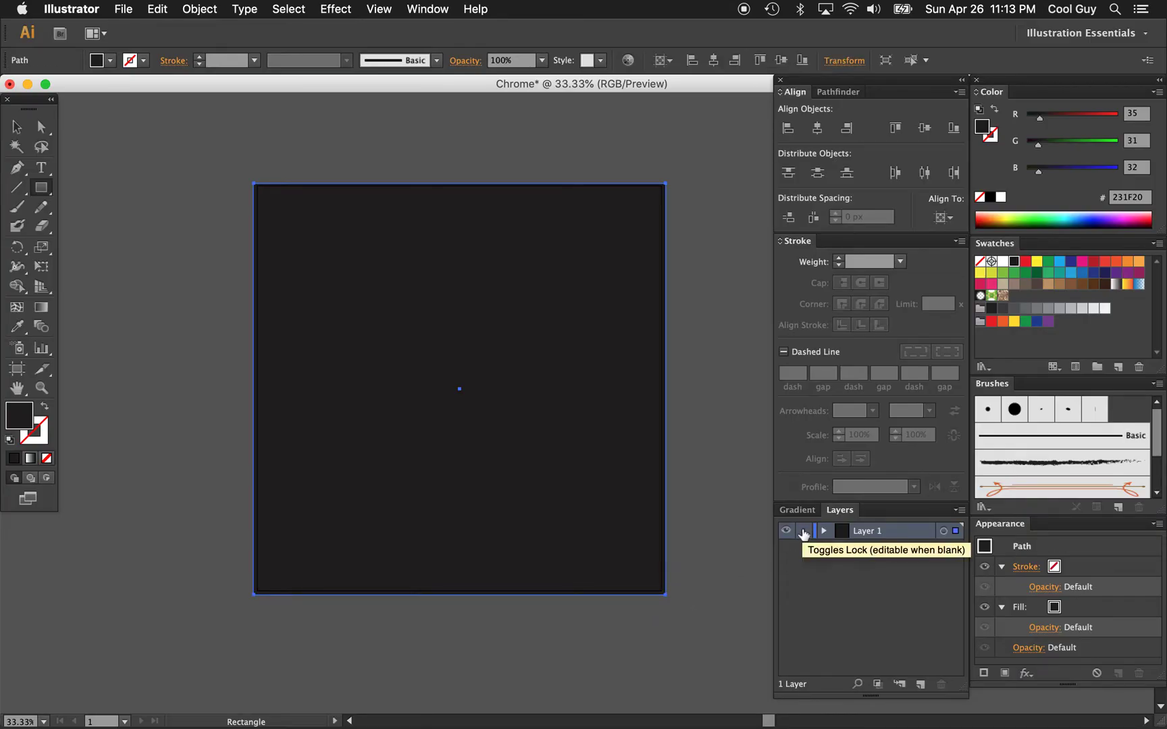
Lock Layer 1 and add a new layer named Art above it.
click(803, 532)
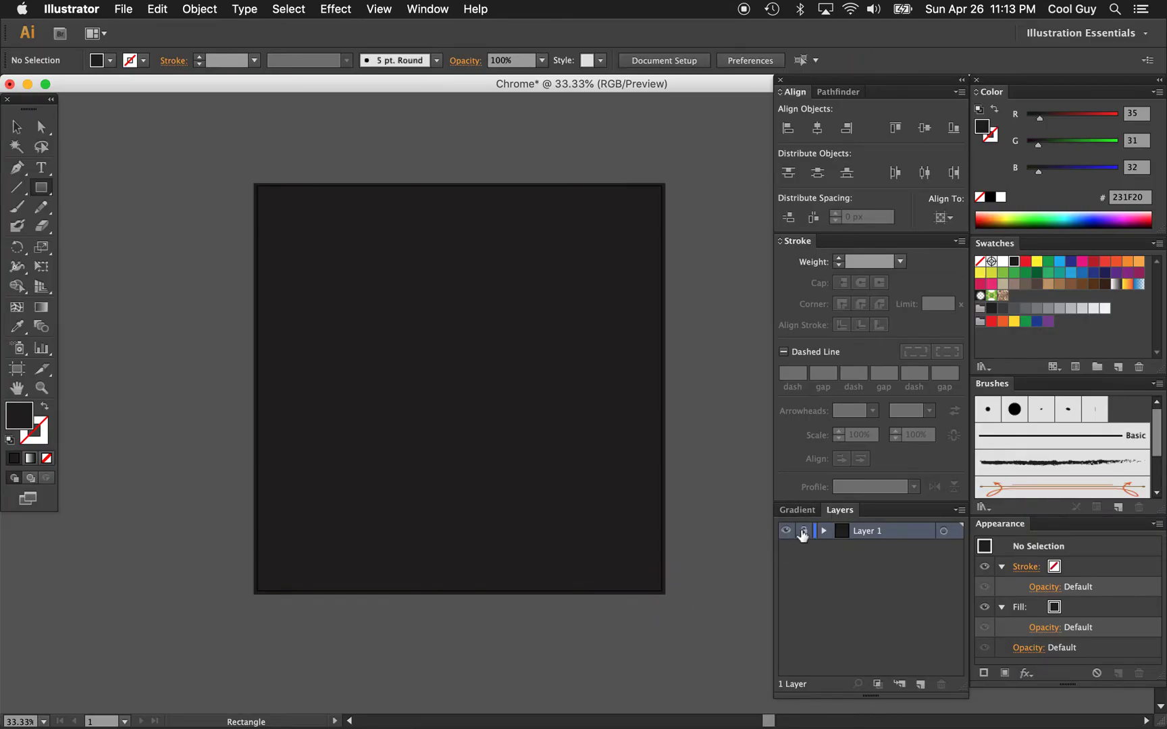
click(919, 683)
double_click(863, 531)
text(Art)
key(Return)
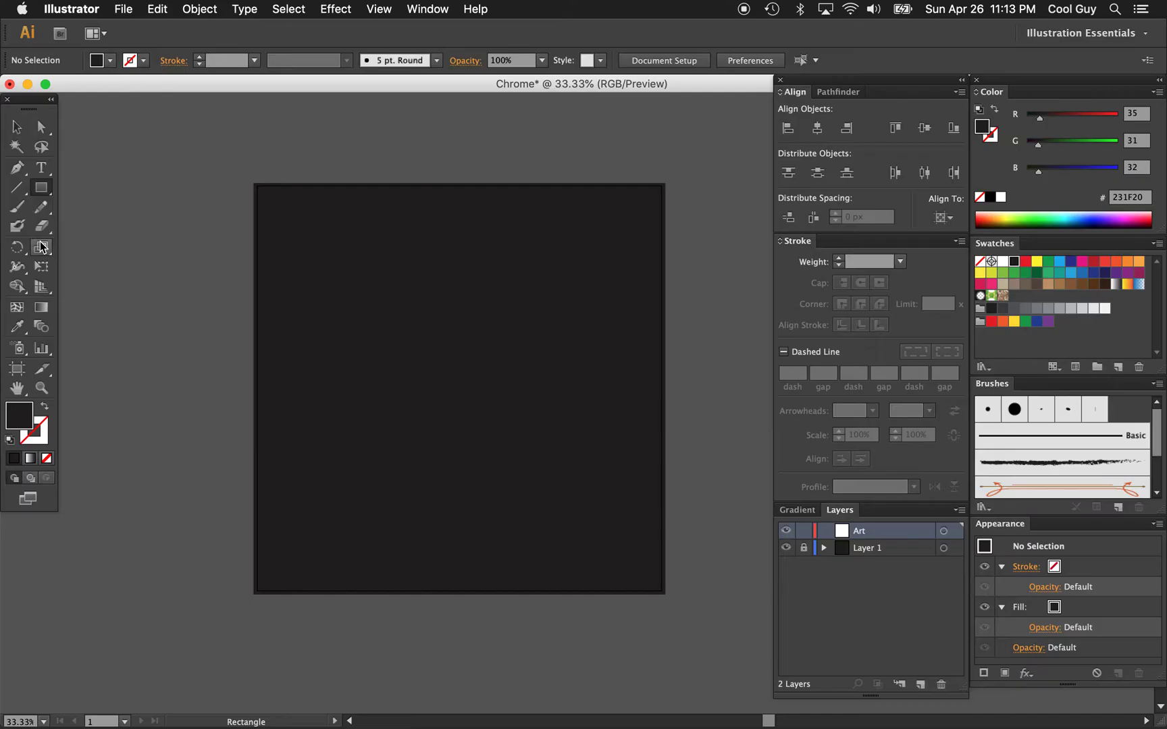
click(17, 206)
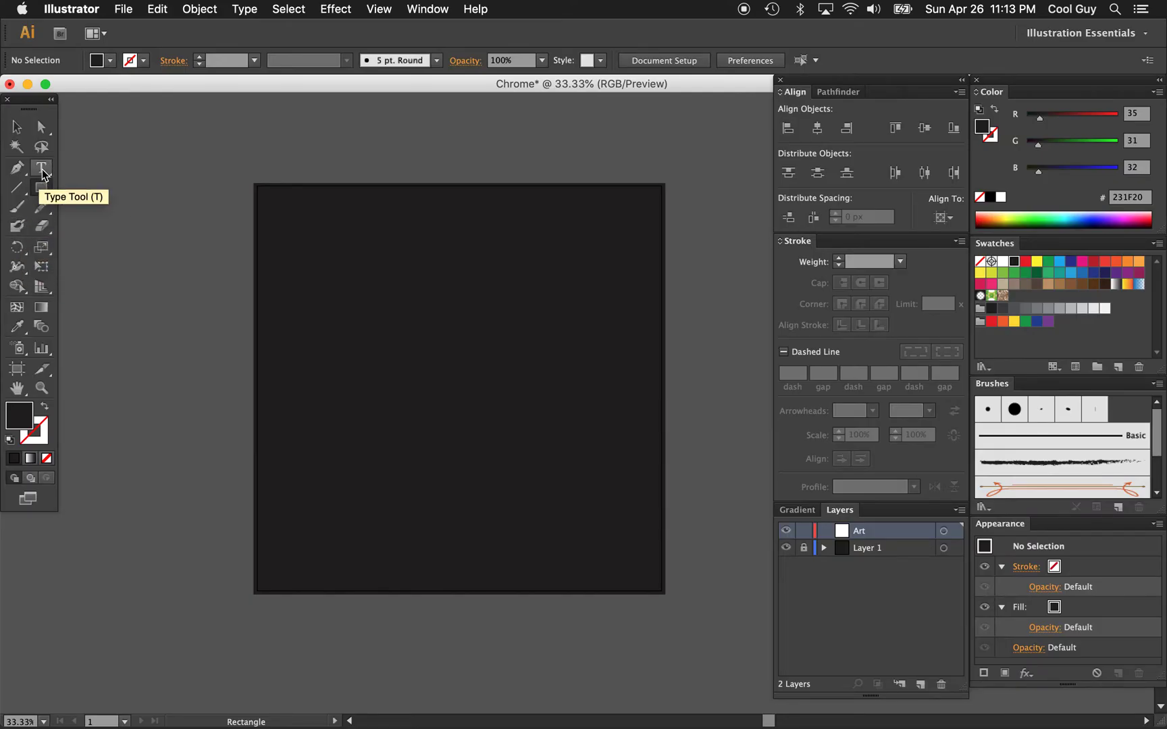
Type COOLGUY on the artboard and give it a white fill.
click(41, 168)
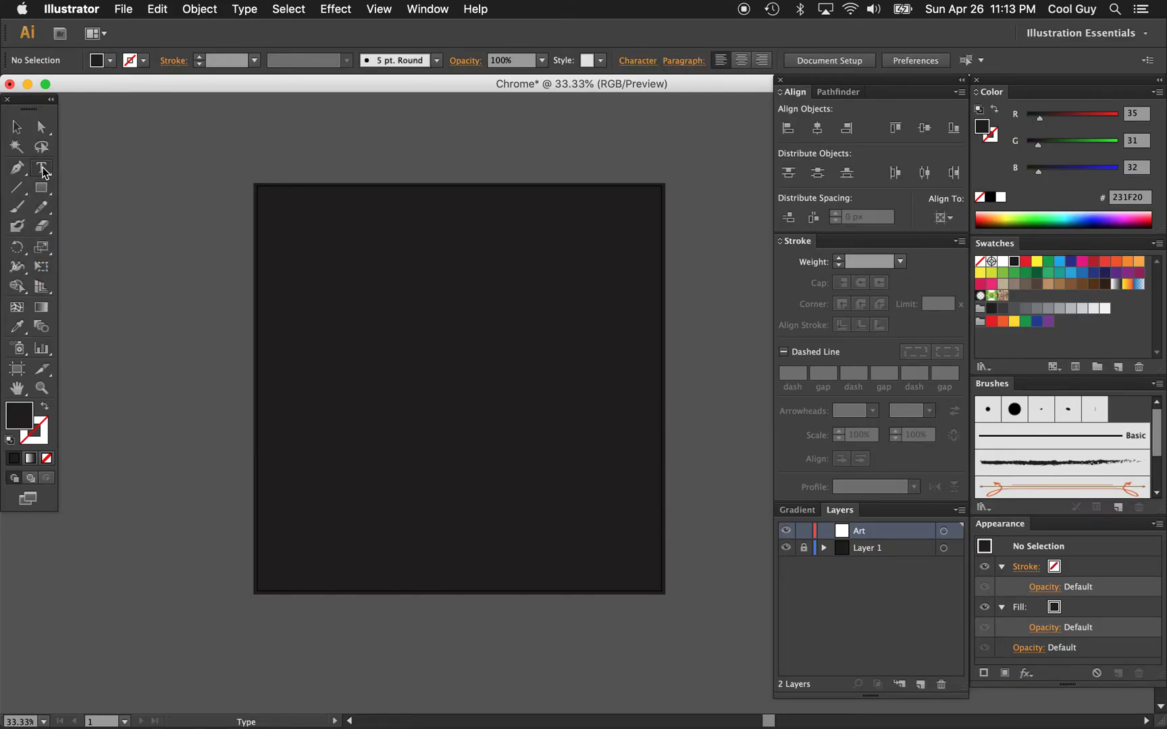
click(356, 350)
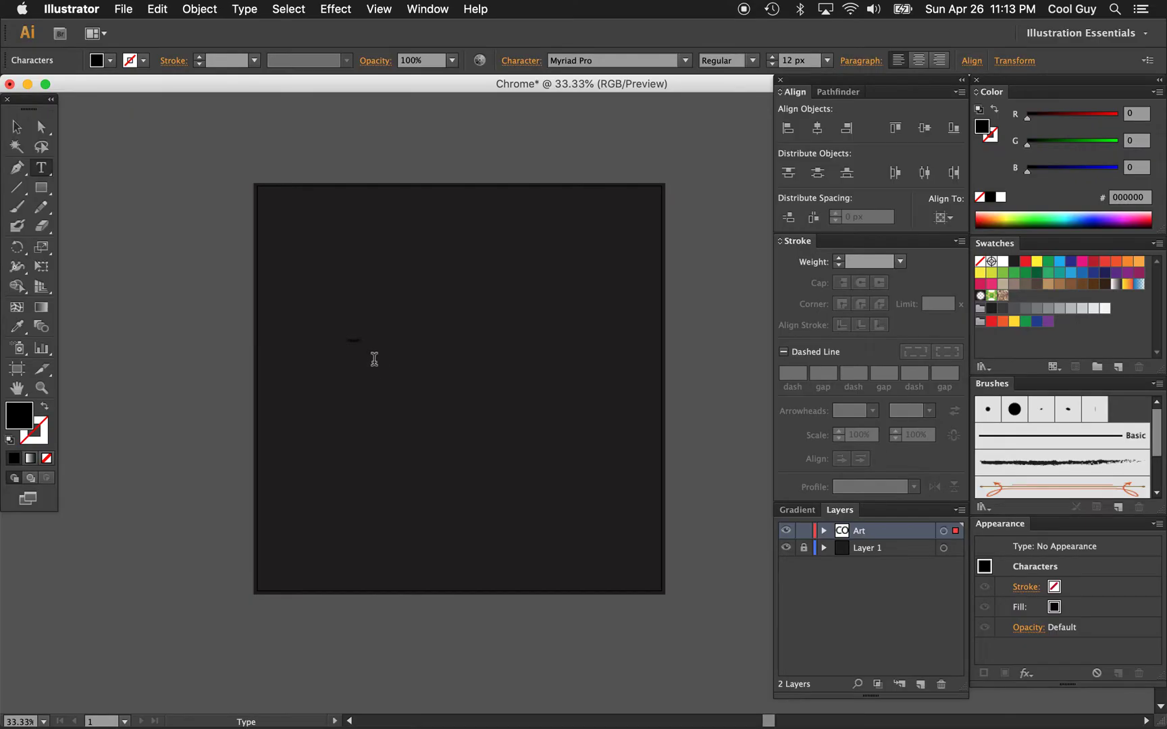
key(Escape)
click(375, 363)
scroll(473, 324, right, 3)
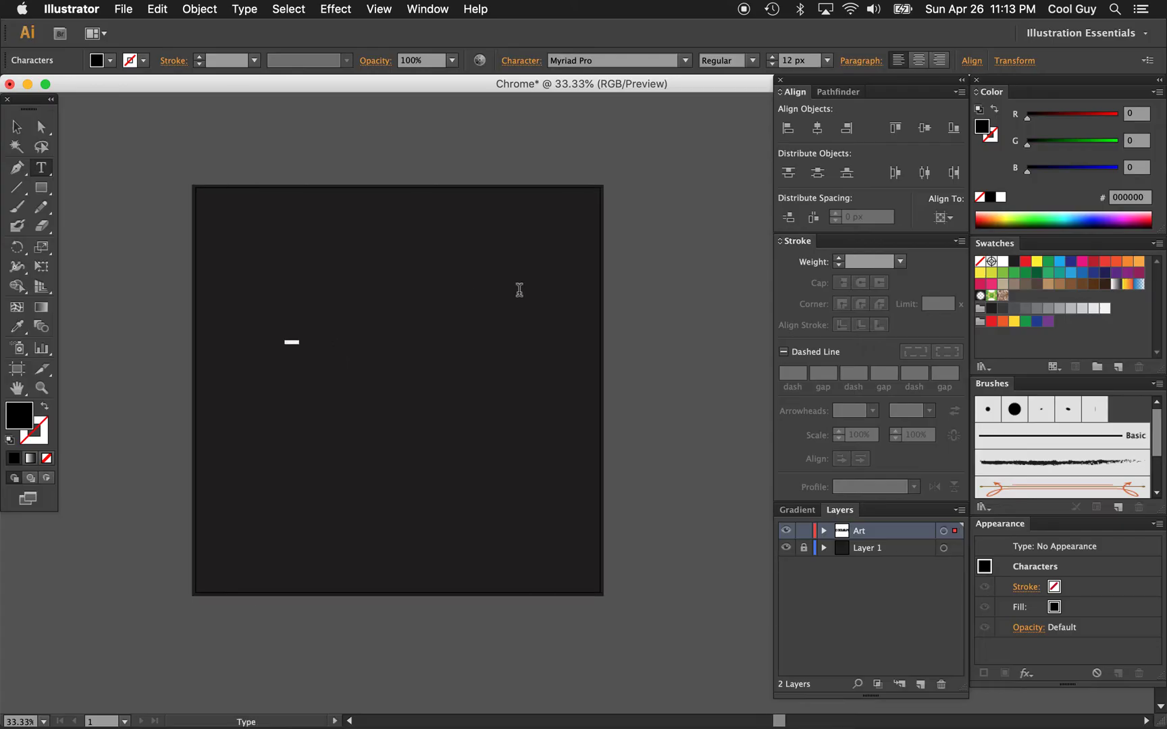
click(1002, 197)
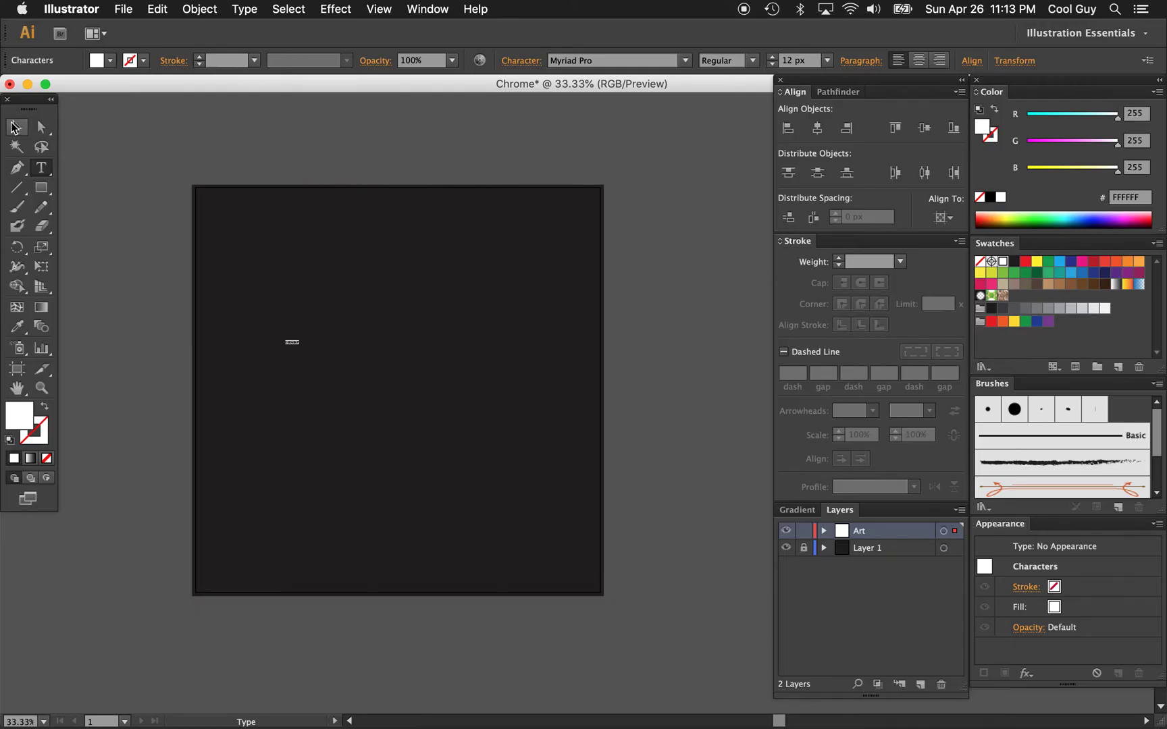
Scale COOLGUY up to about 269 pt and centre it horizontally on the artboard.
click(15, 127)
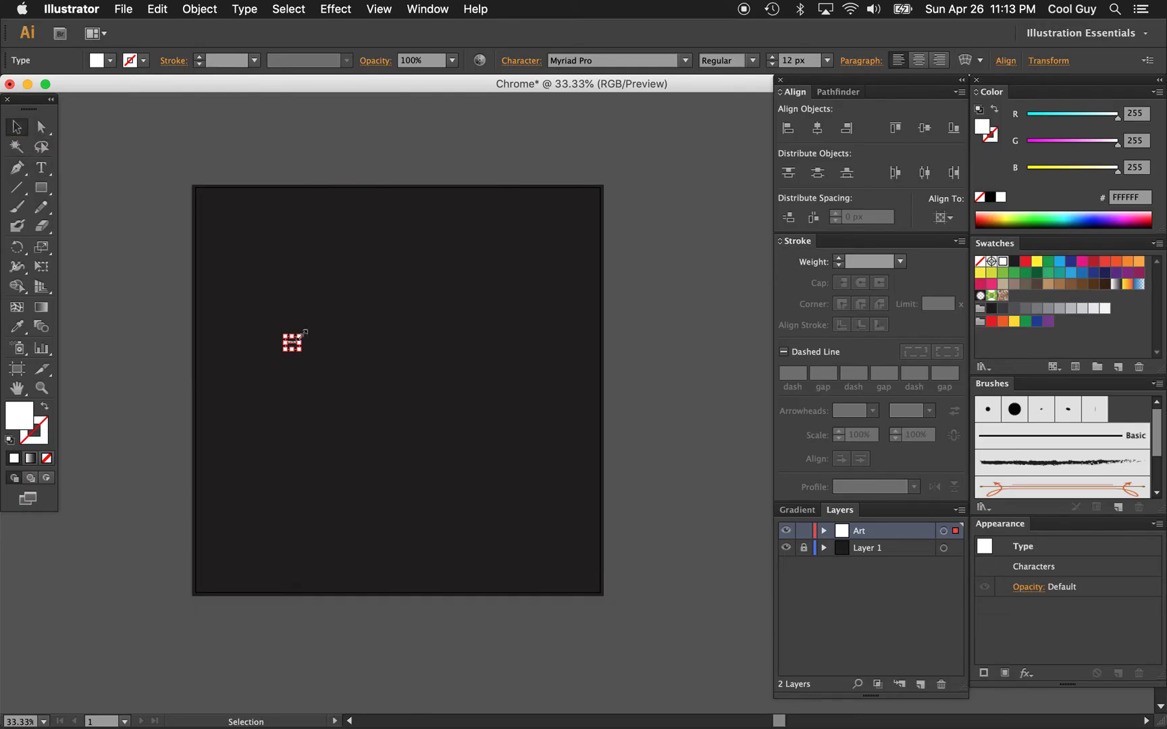
drag(301, 335, 479, 209)
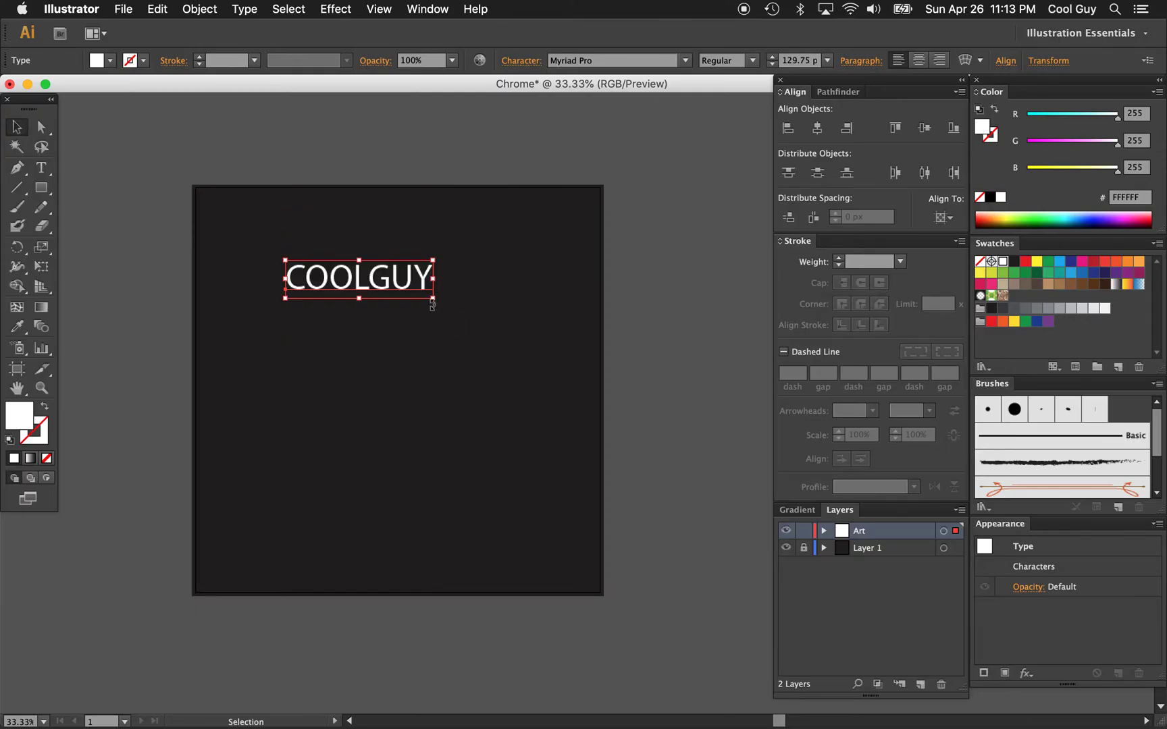
drag(432, 298, 571, 333)
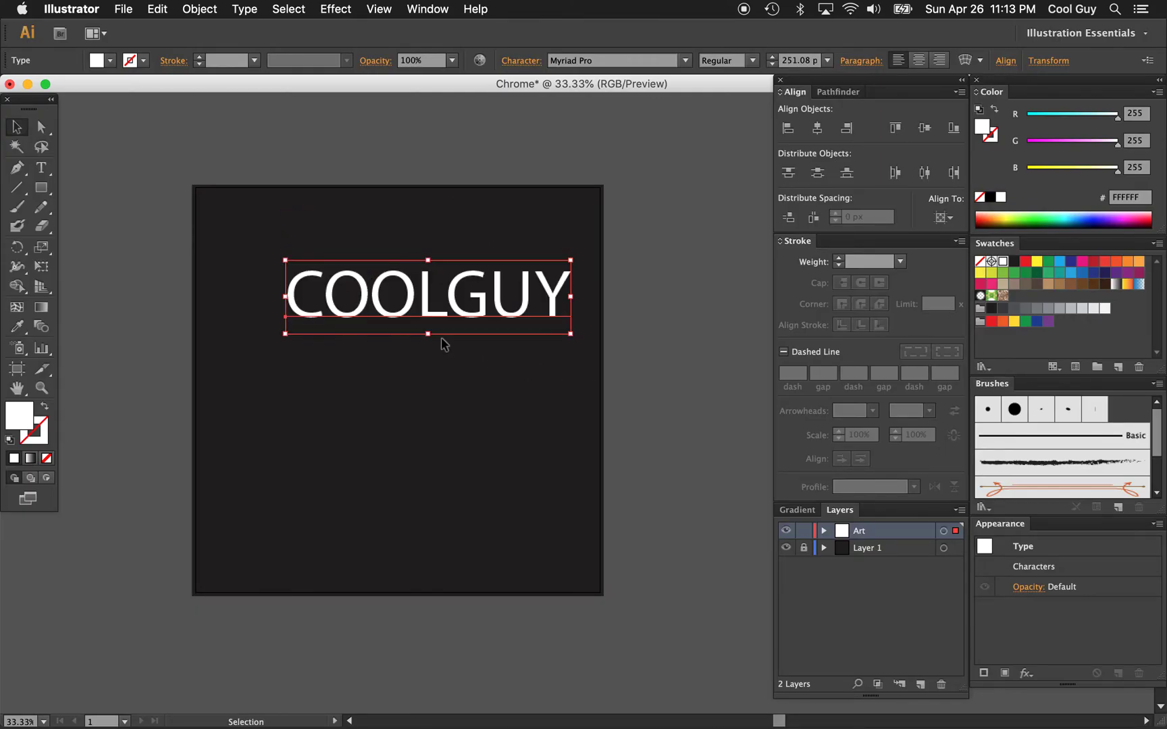
drag(284, 334, 264, 339)
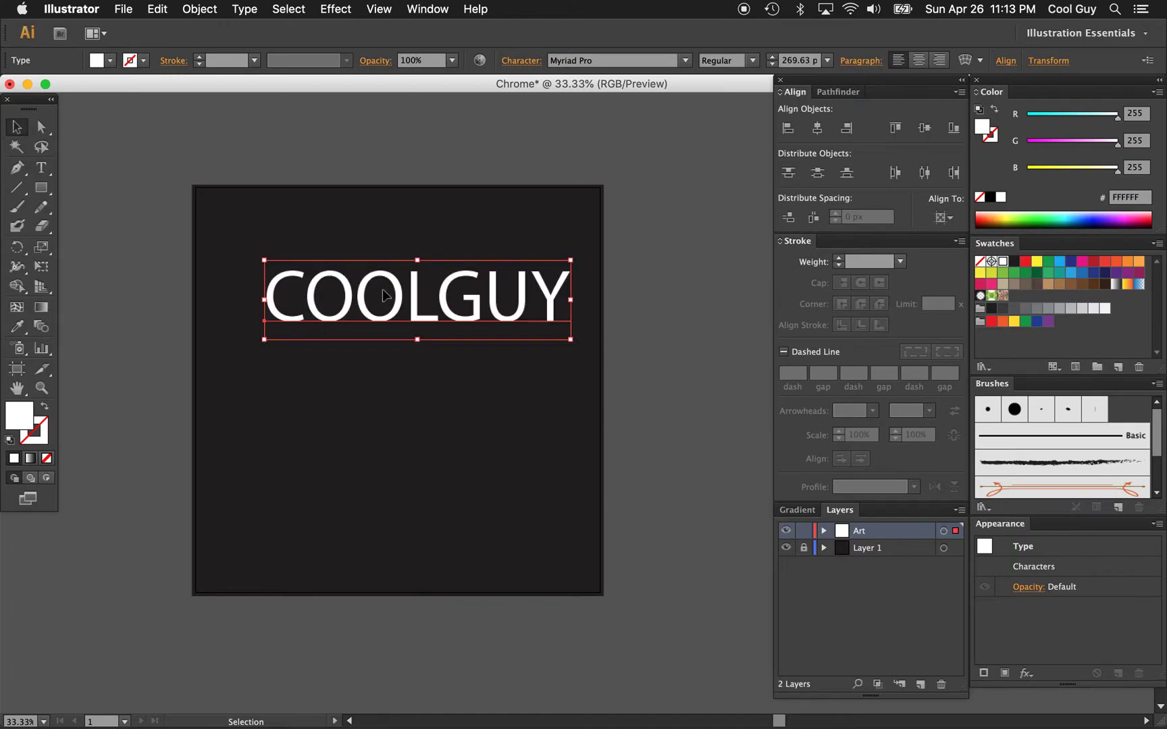
click(817, 128)
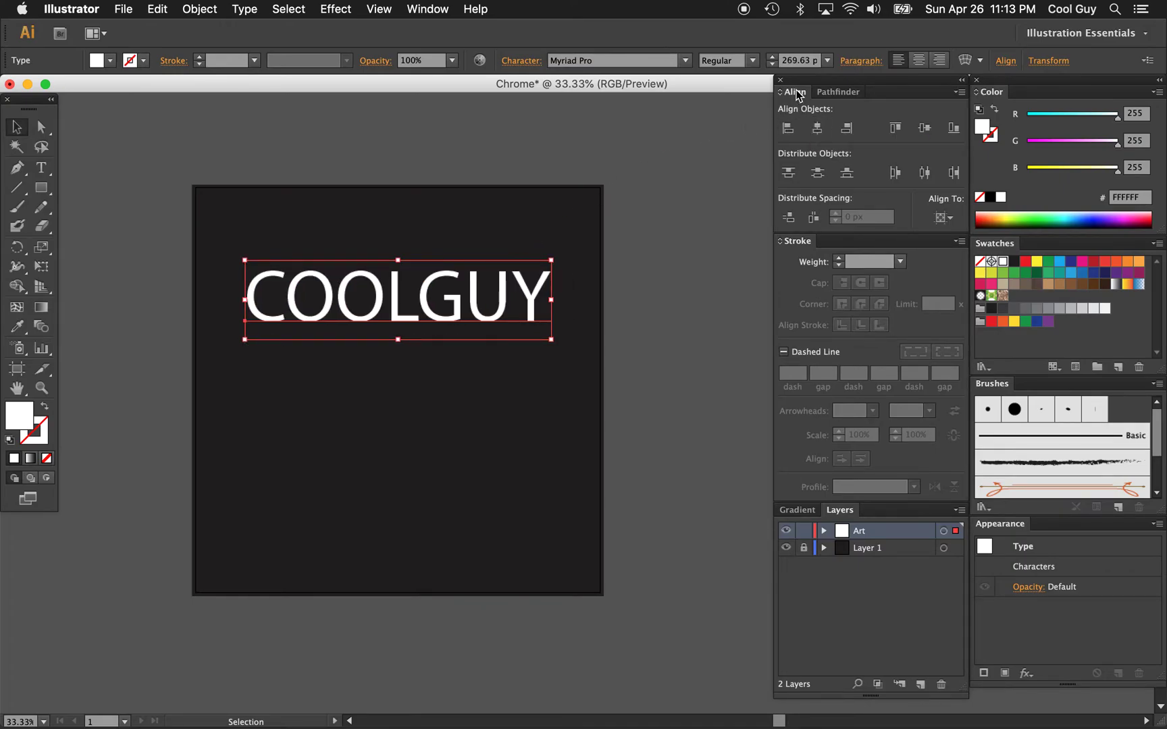
click(817, 128)
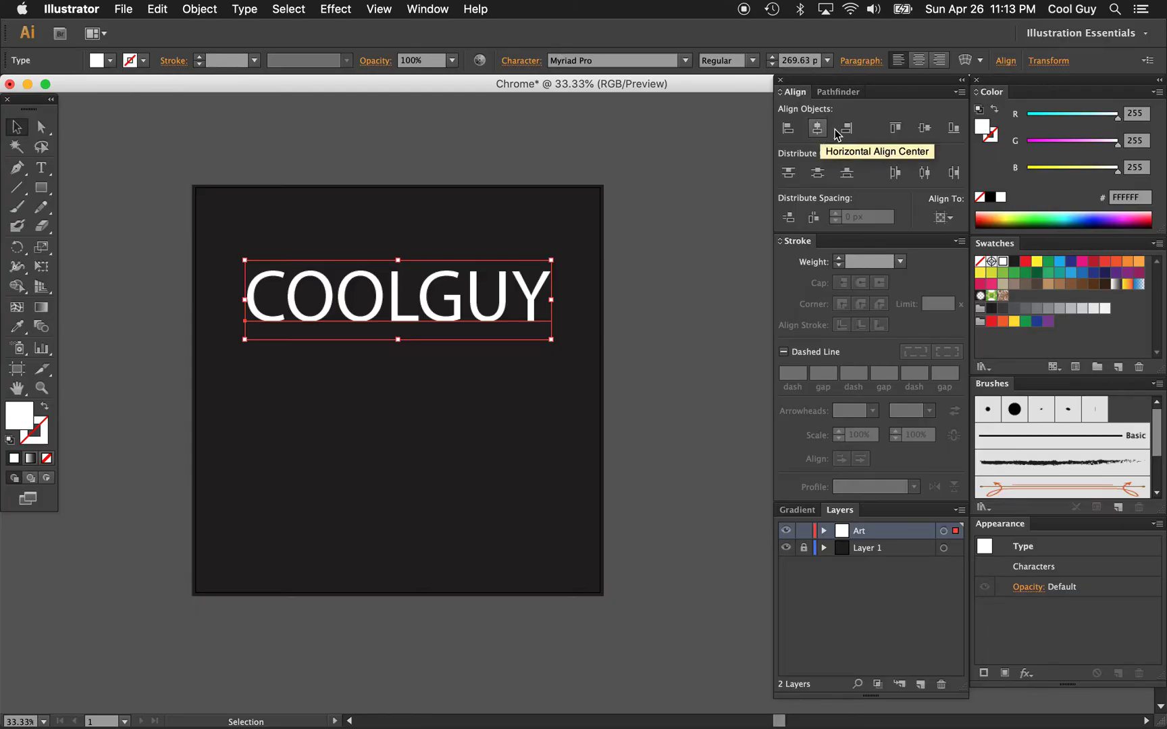
click(925, 129)
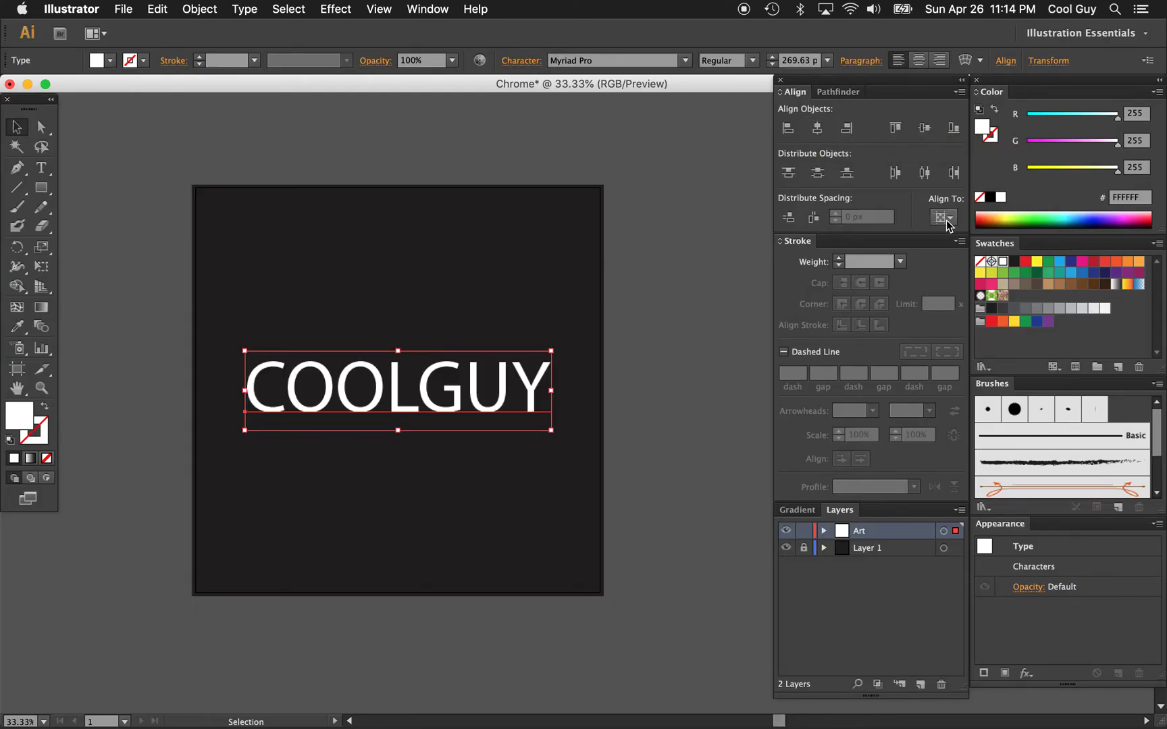
click(945, 218)
click(925, 129)
click(636, 228)
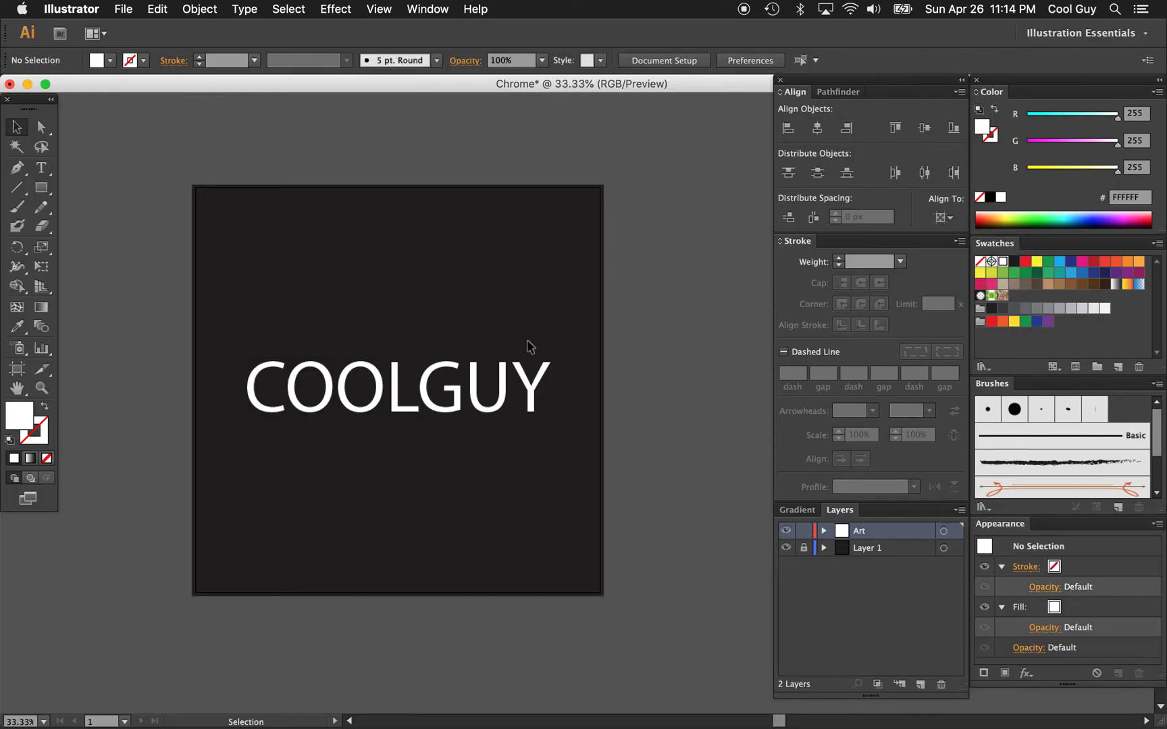
scroll(529, 343, left, 3)
scroll(529, 343, up, 2)
scroll(529, 343, right, 2)
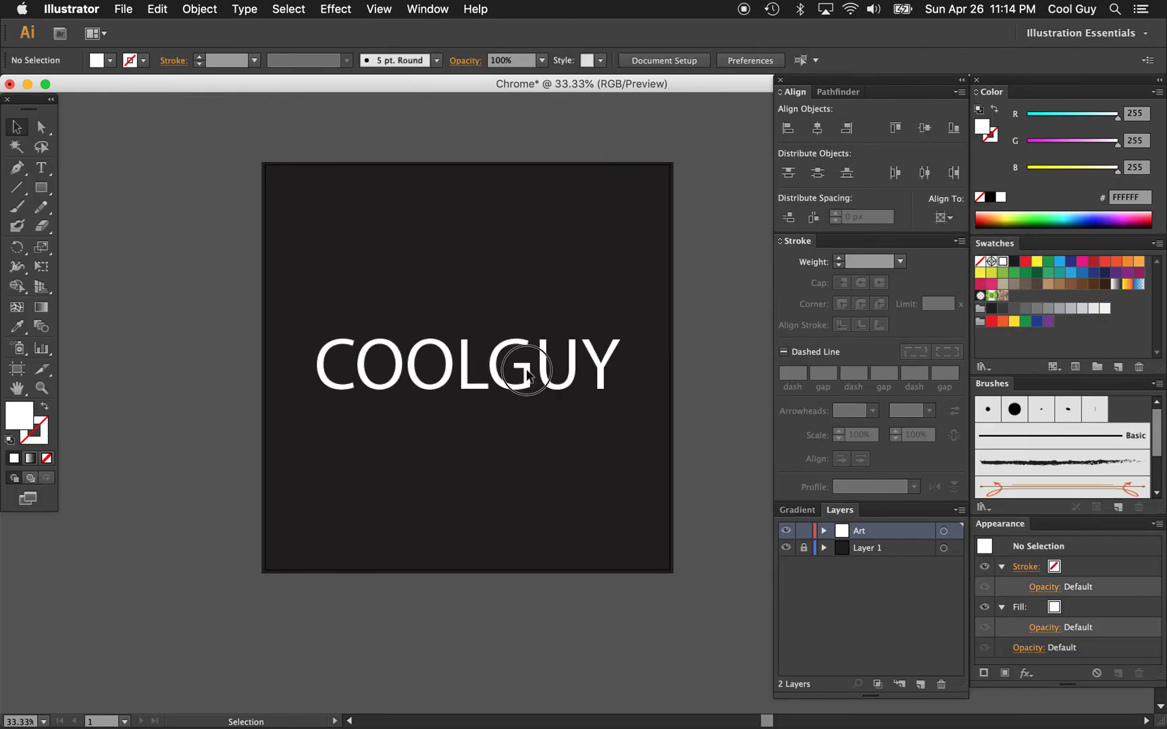
click(527, 373)
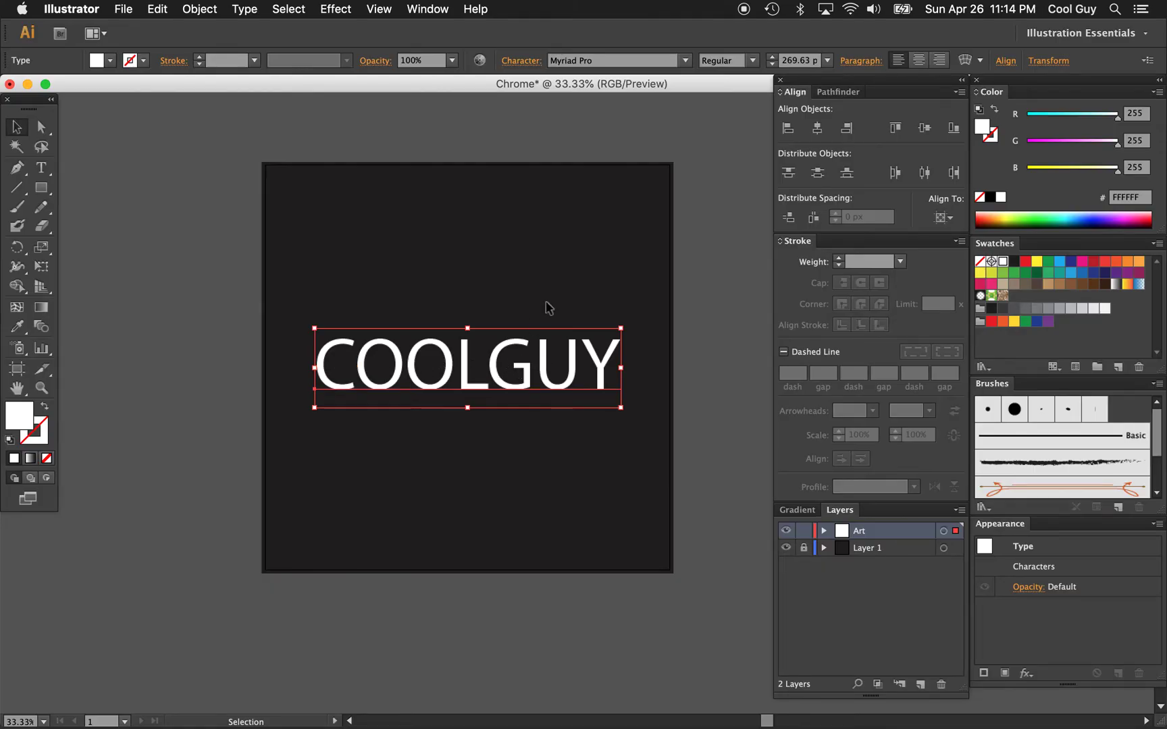
Change COOLGUY to Arial Black, shrink it to about 225 pt, and re-centre it horizontally.
click(685, 61)
scroll(601, 277, up, 20)
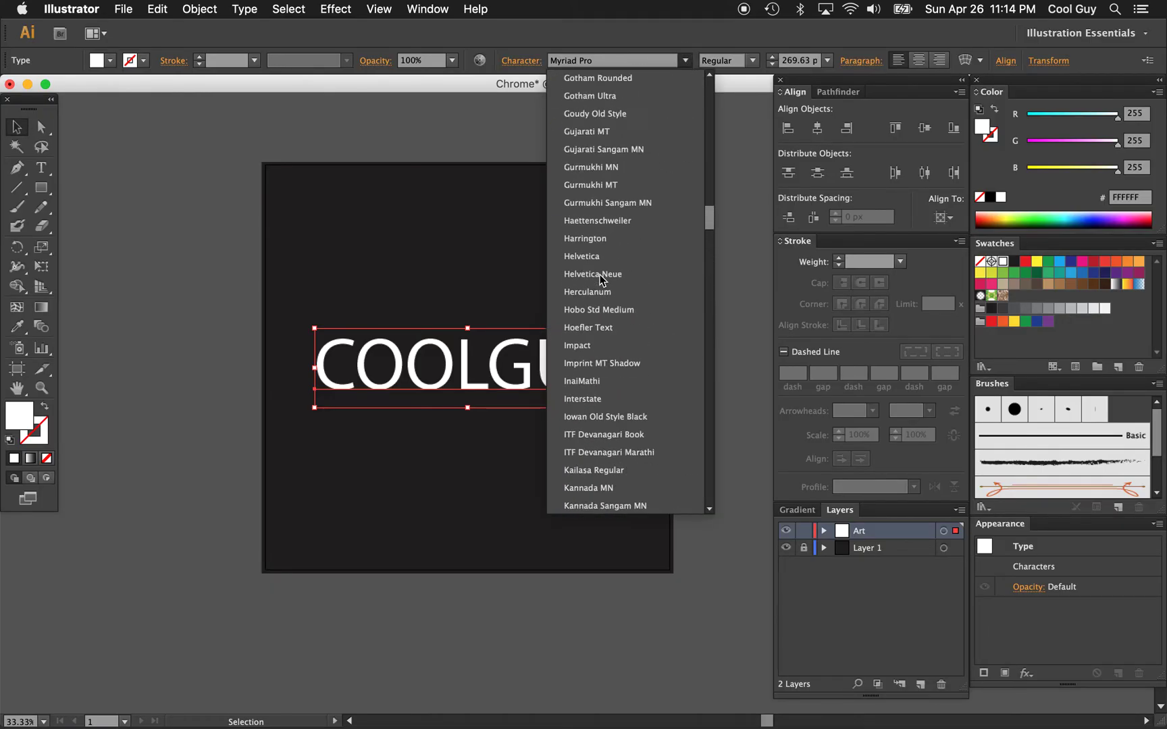
scroll(600, 275, up, 10)
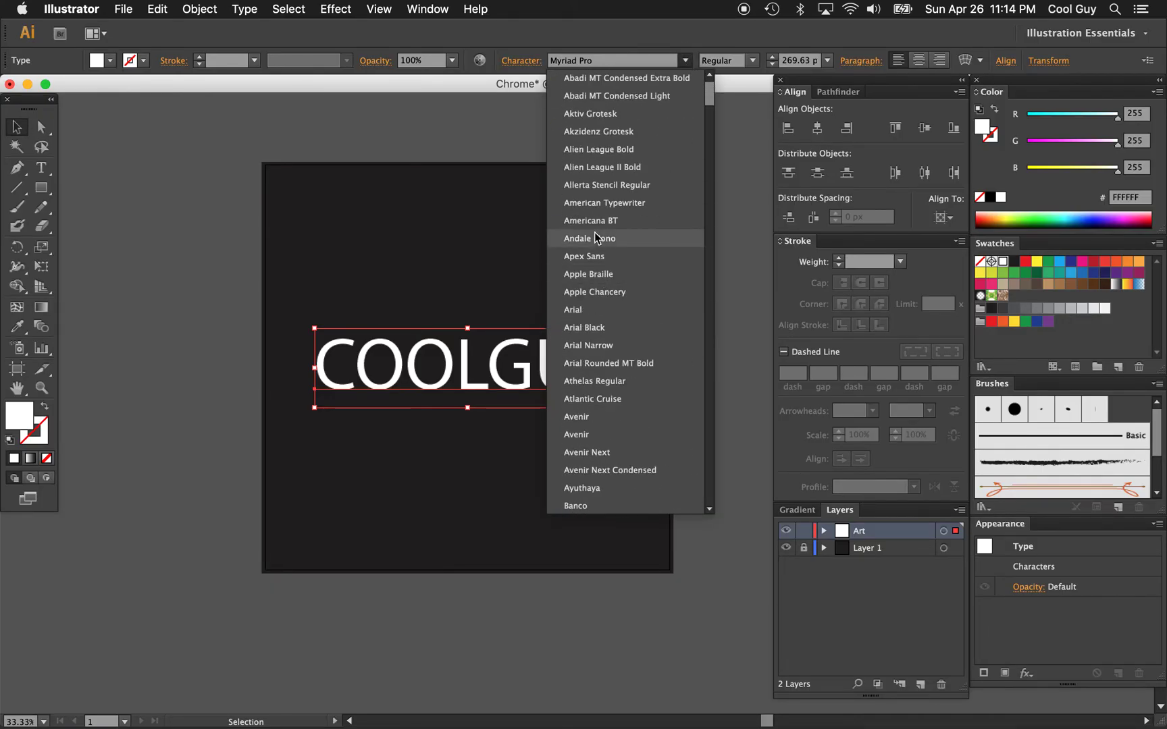
click(588, 328)
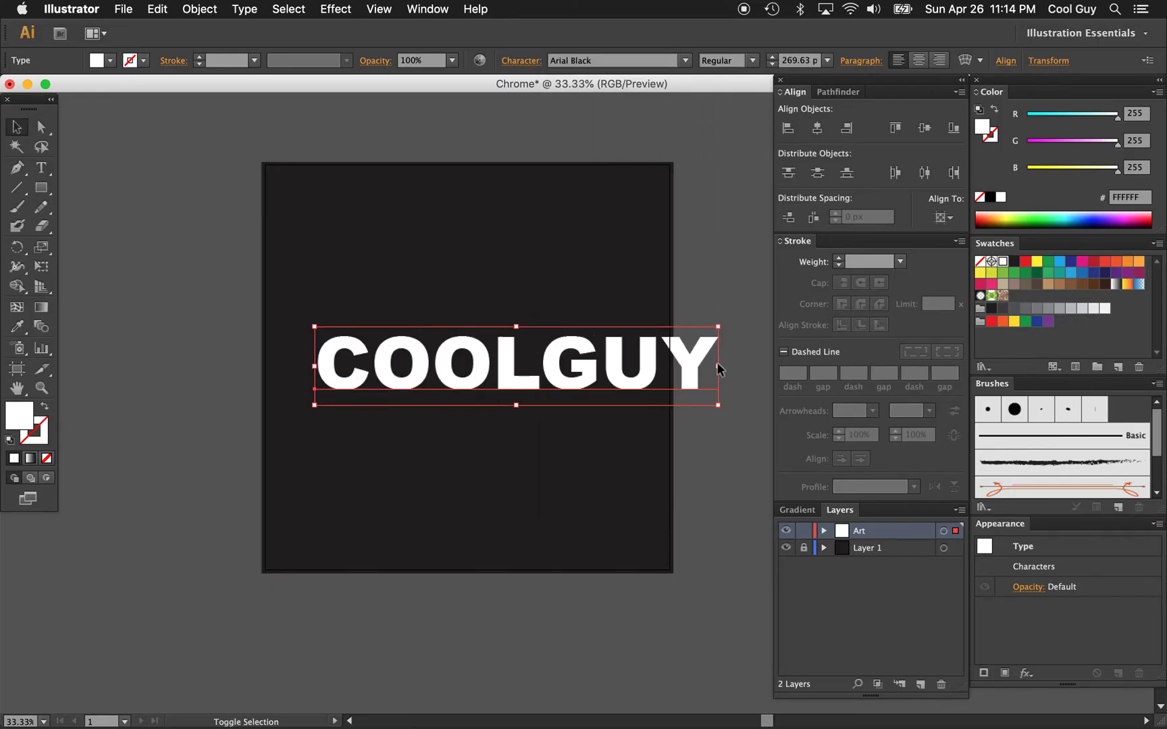
drag(718, 366, 650, 366)
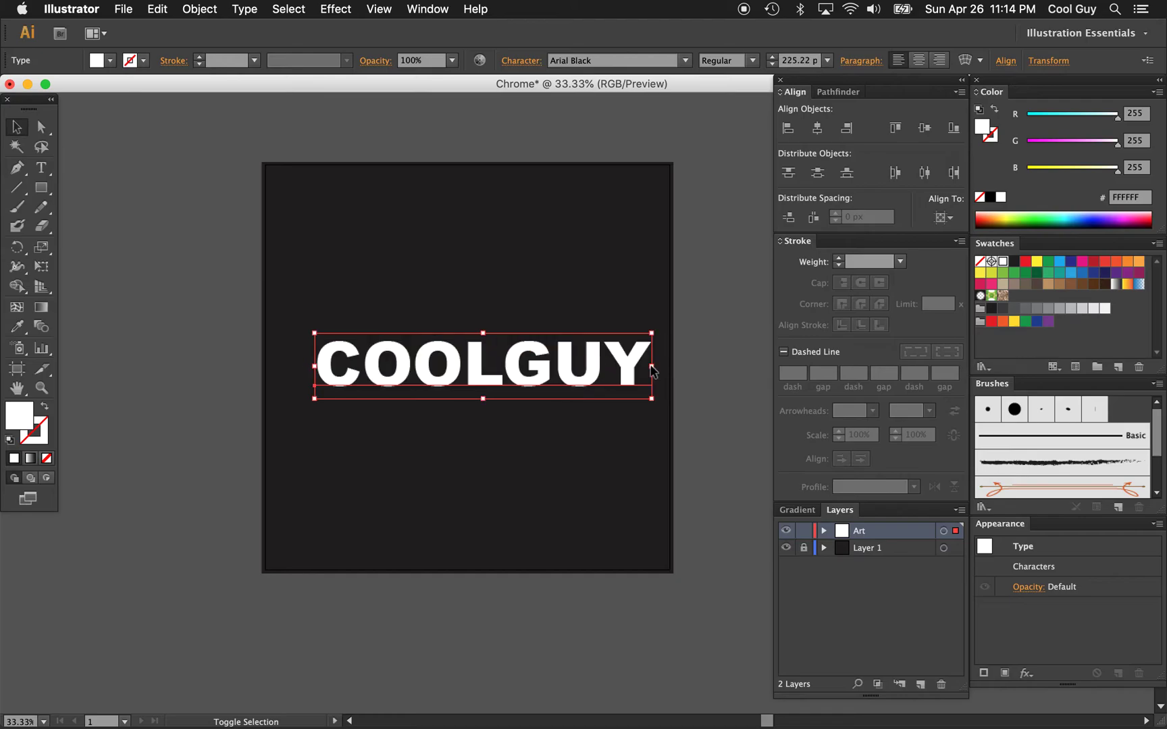
click(817, 128)
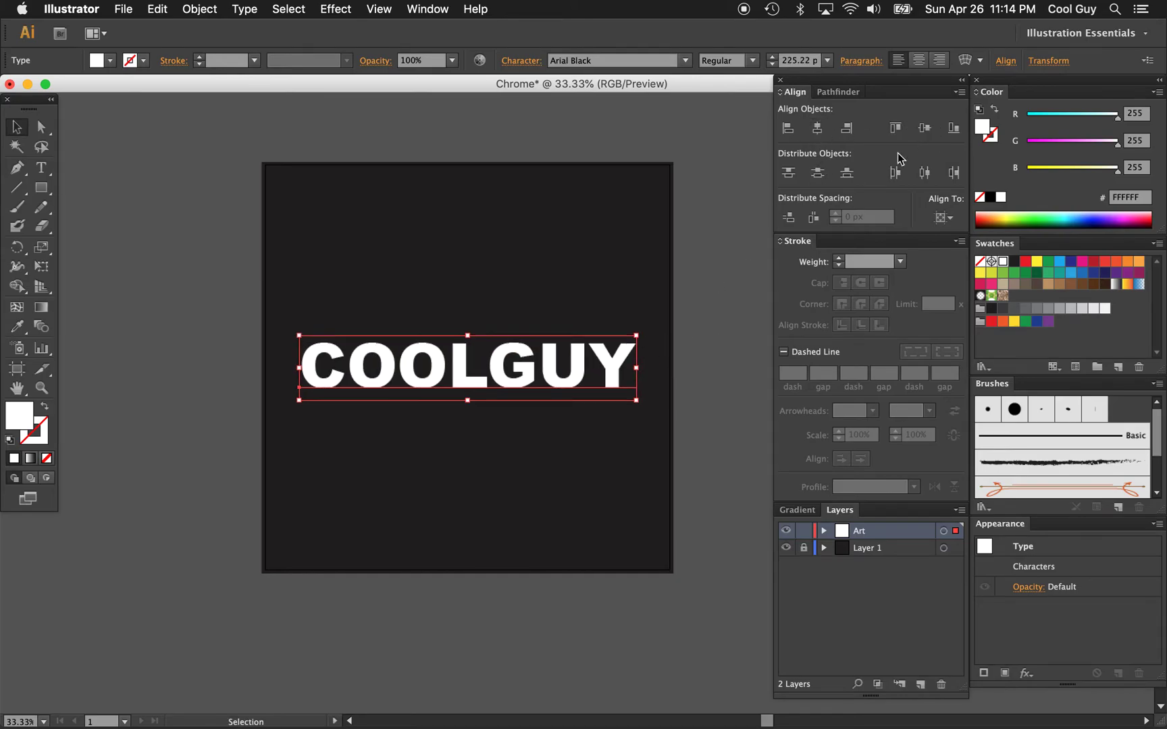
click(519, 62)
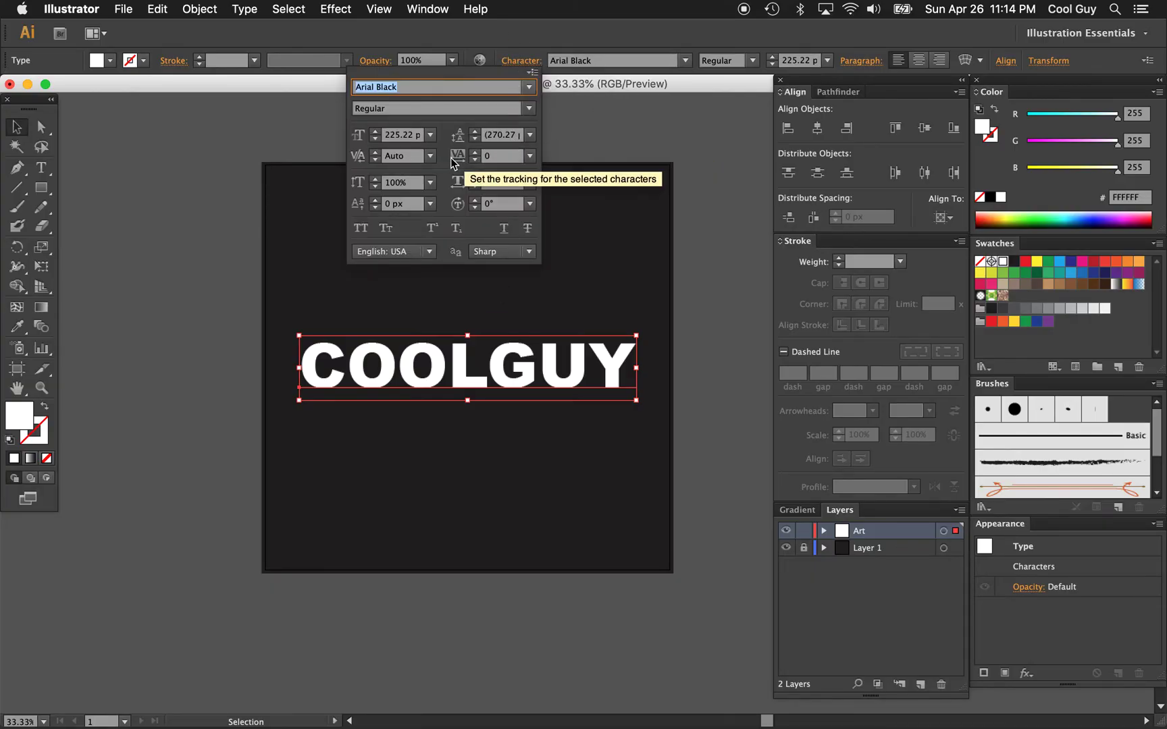
Set COOLGUY's tracking to -60 in the Character settings.
click(503, 155)
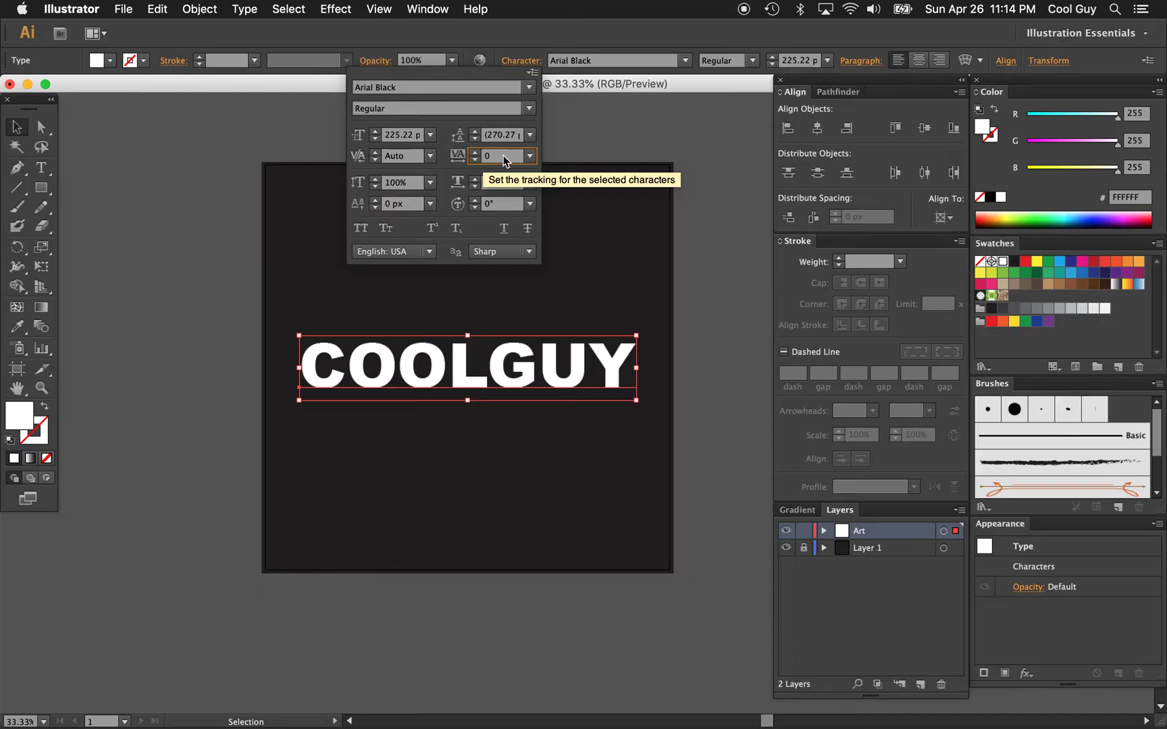
key(Down)
key(Down)
key(Down)
key(Down)
key(Down)
key(Down)
key(Down)
key(Up)
key(Down)
key(Up)
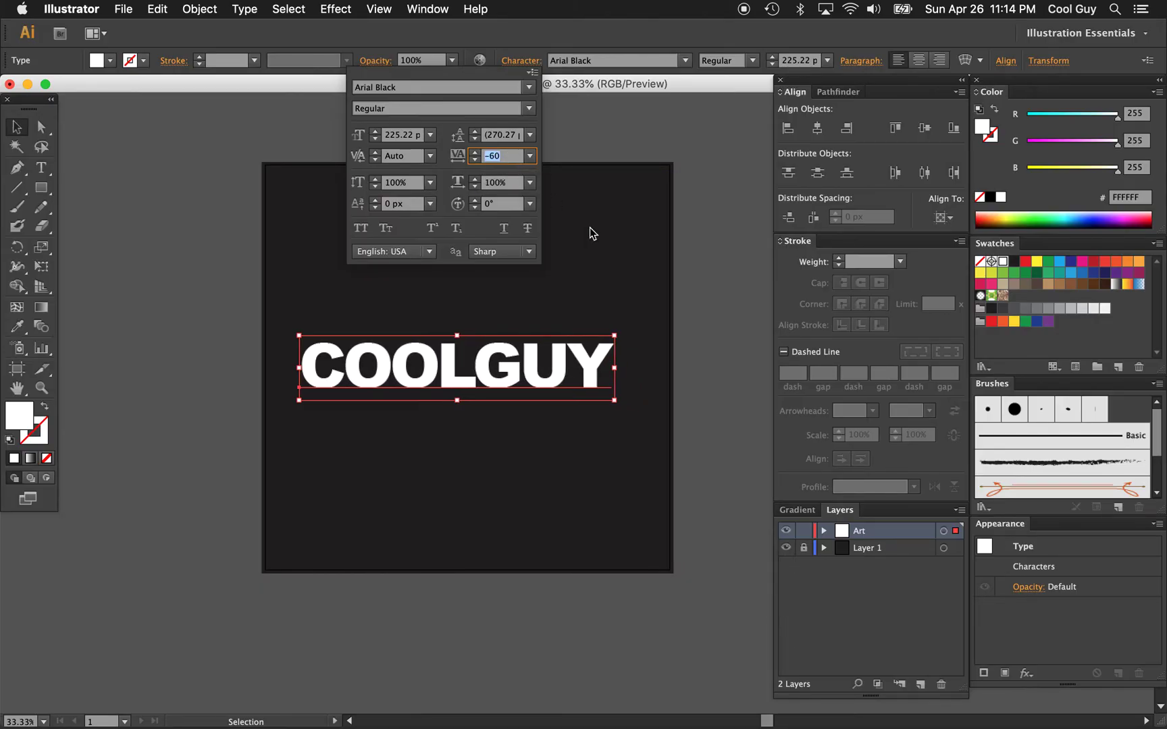
key(Return)
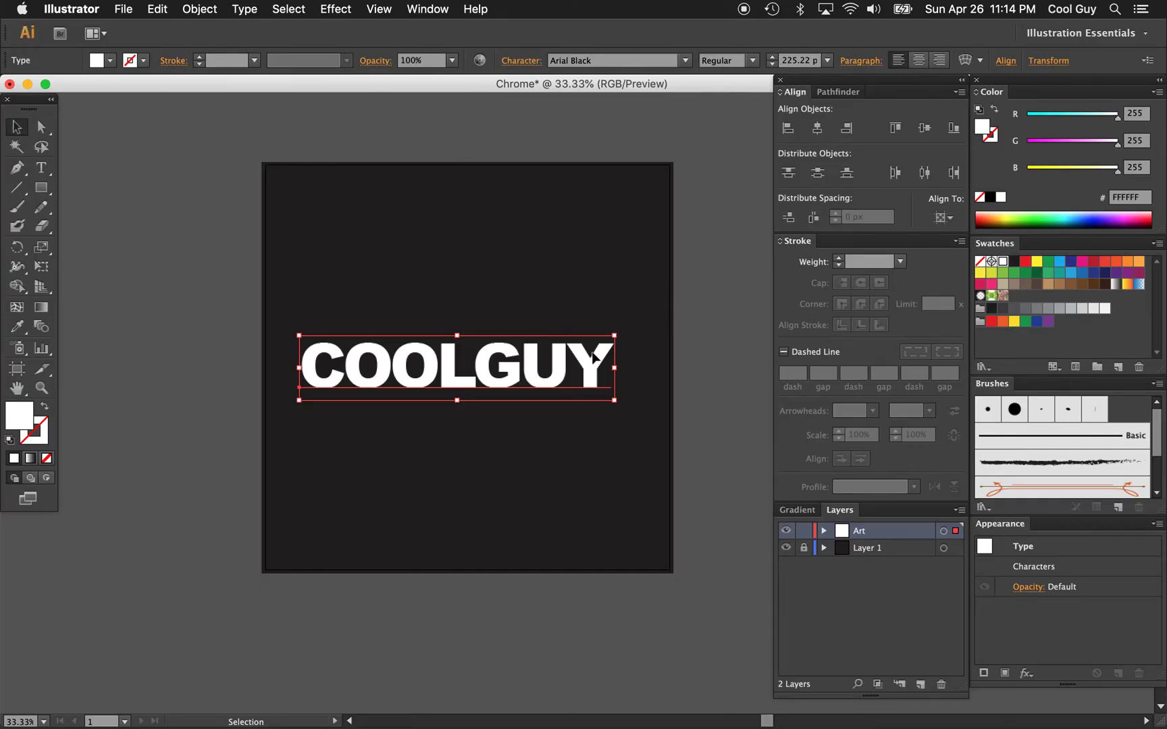
Tighten the kerning between the G and U in COOLGUY.
double_click(537, 374)
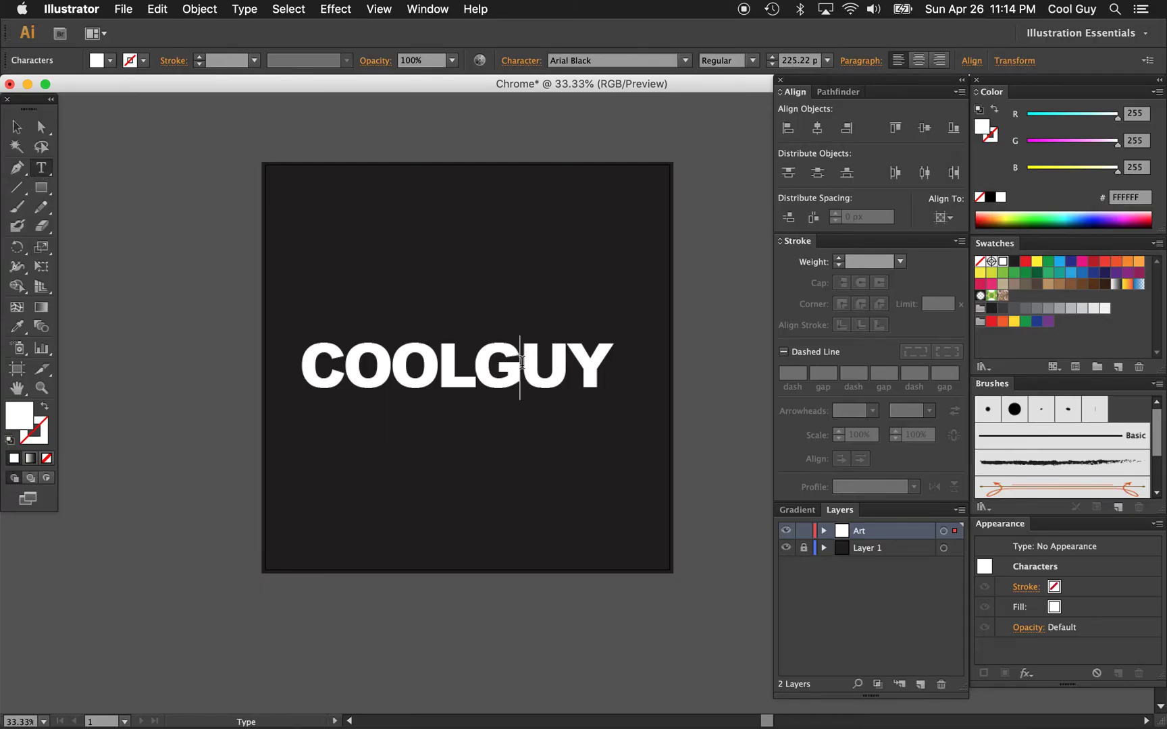
text(t)
key(BackSpace)
key(alt+Left)
key(alt+Left)
key(alt+Left)
key(alt+Right)
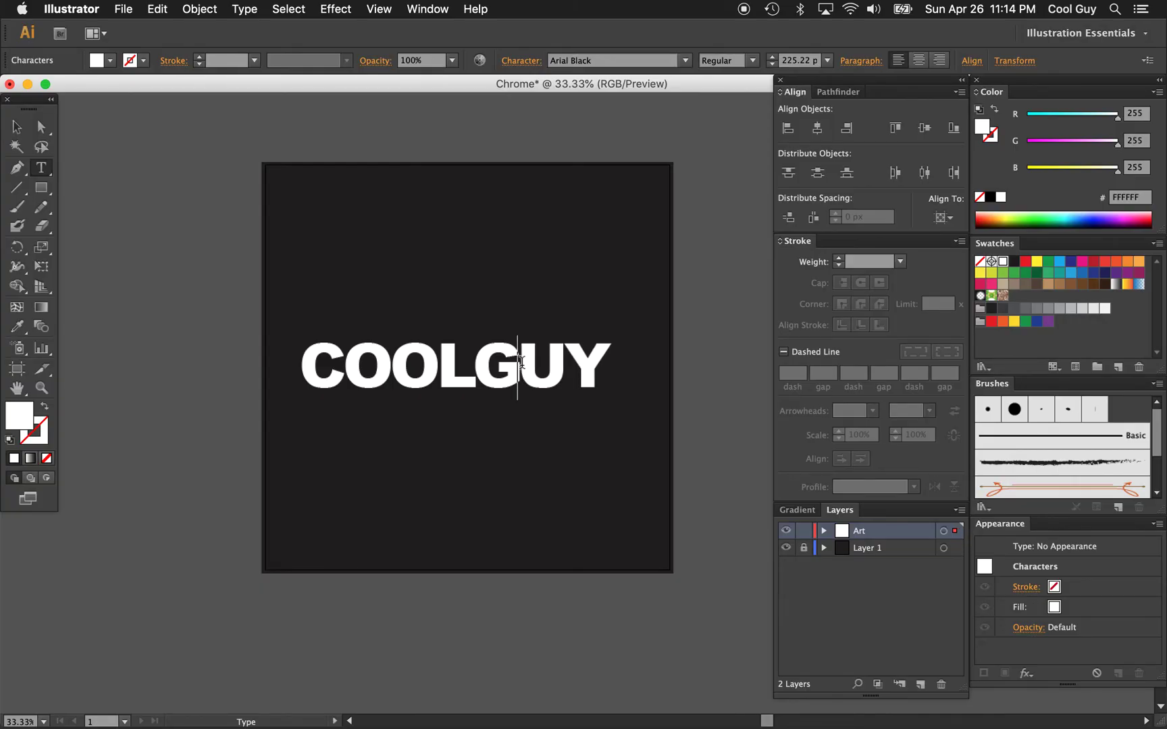
key(alt+Right)
key(alt+Left)
key(alt+Right)
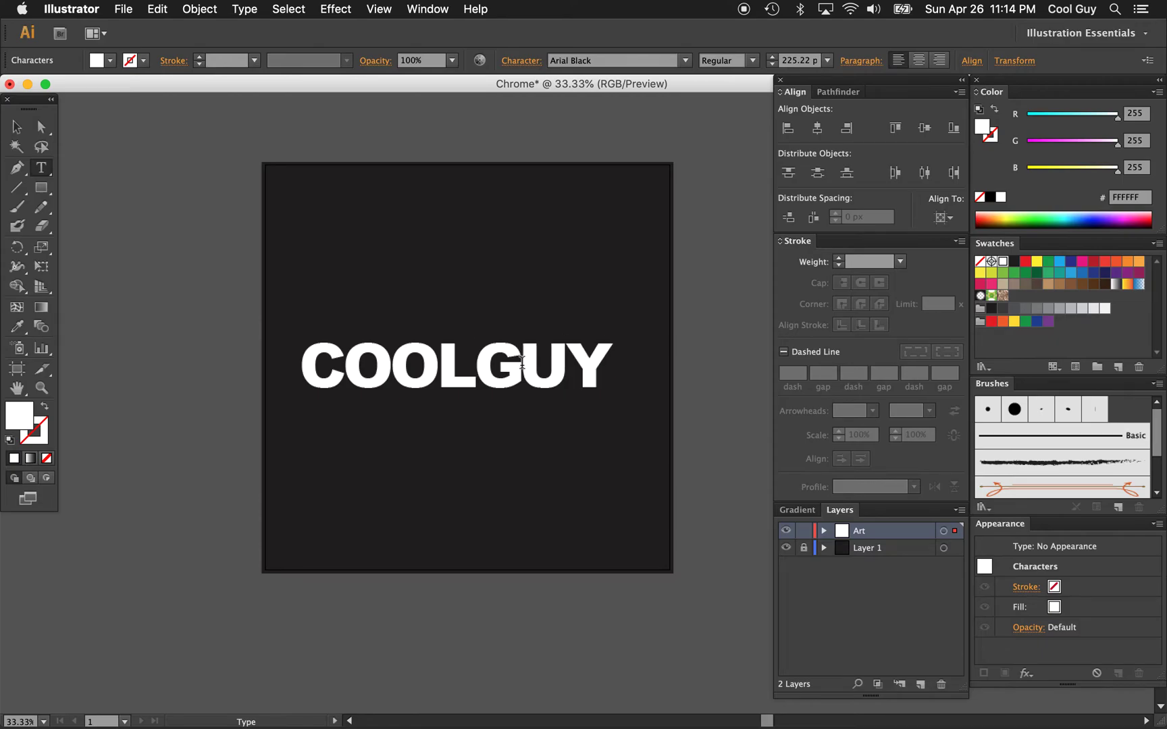
key(alt+Left)
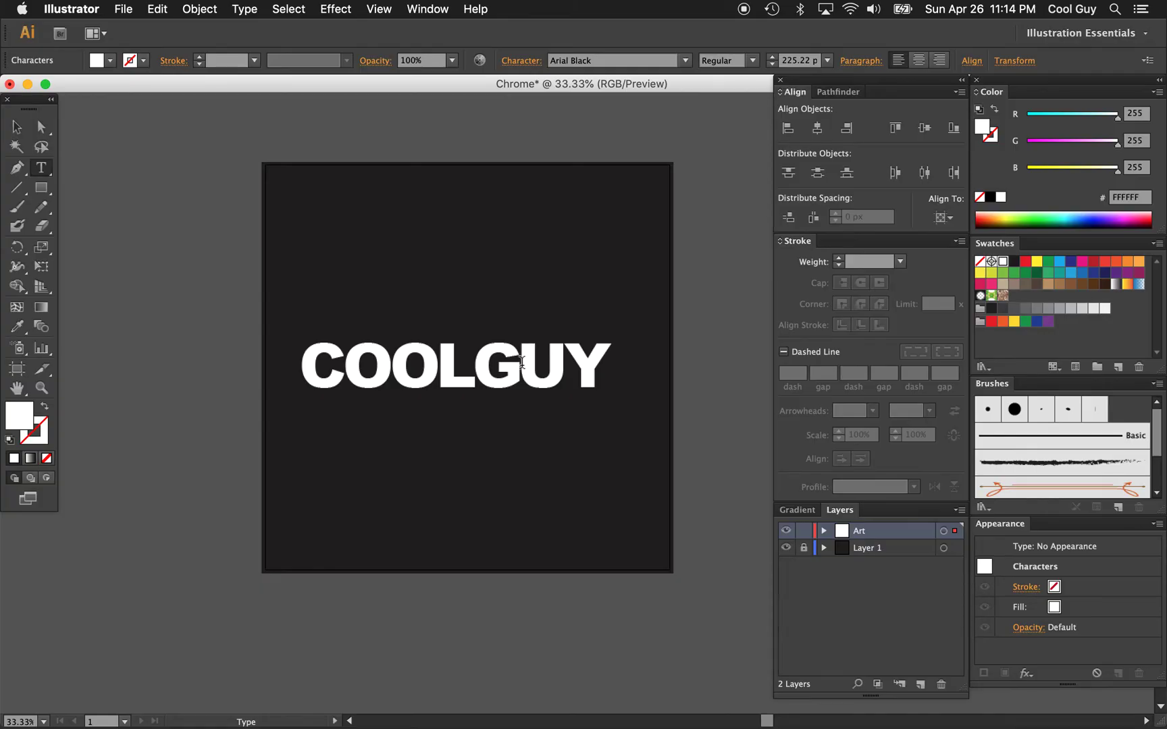
key(alt+Right)
key(alt+Left)
Centre COOLGUY horizontally and vertically, then drag a copy below the artboard.
click(16, 126)
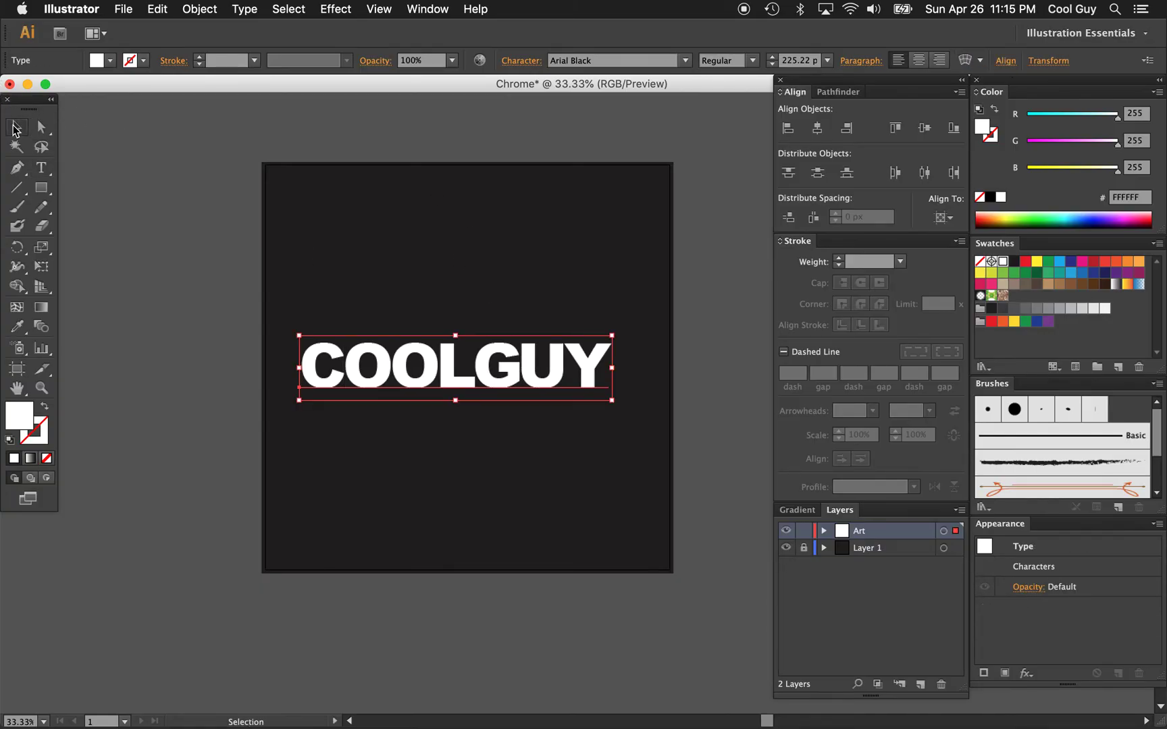
click(817, 128)
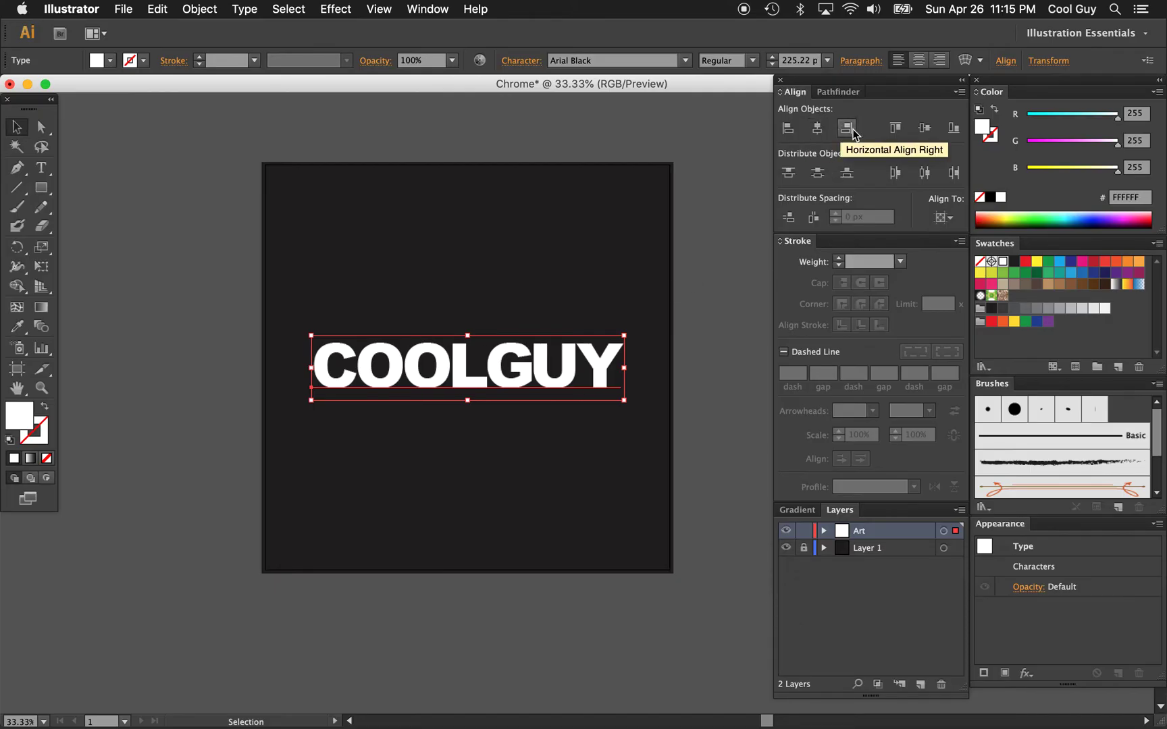
click(926, 132)
click(698, 328)
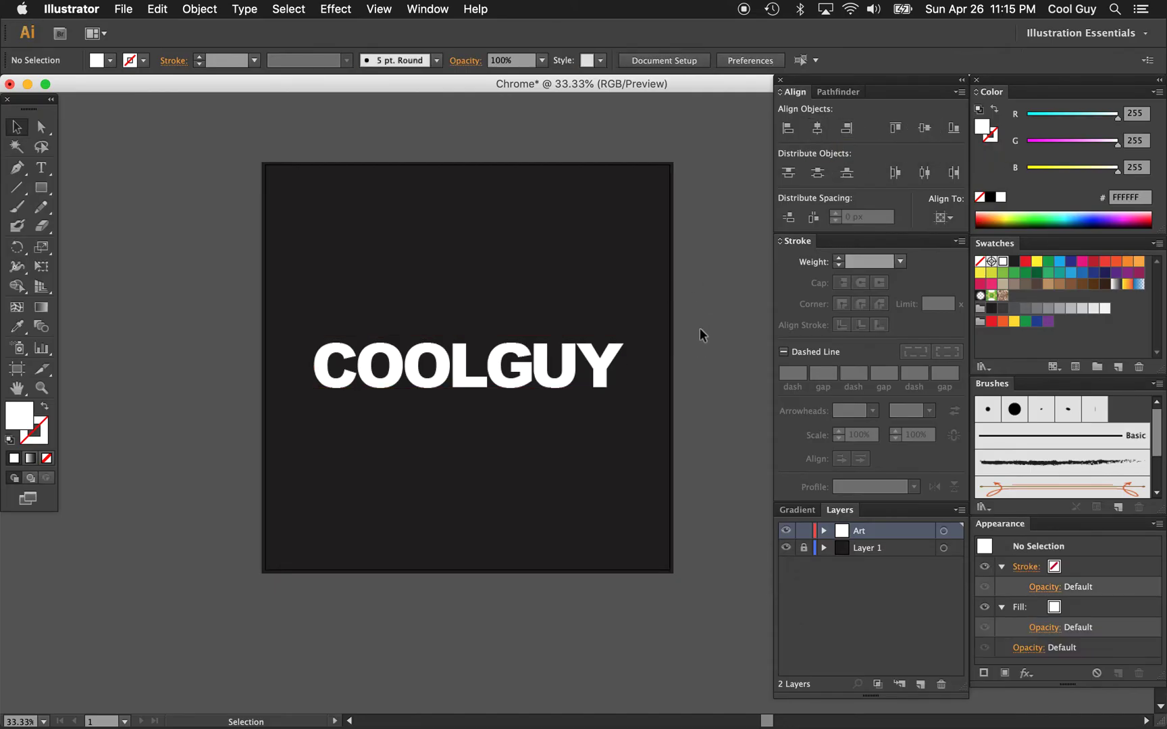
click(572, 368)
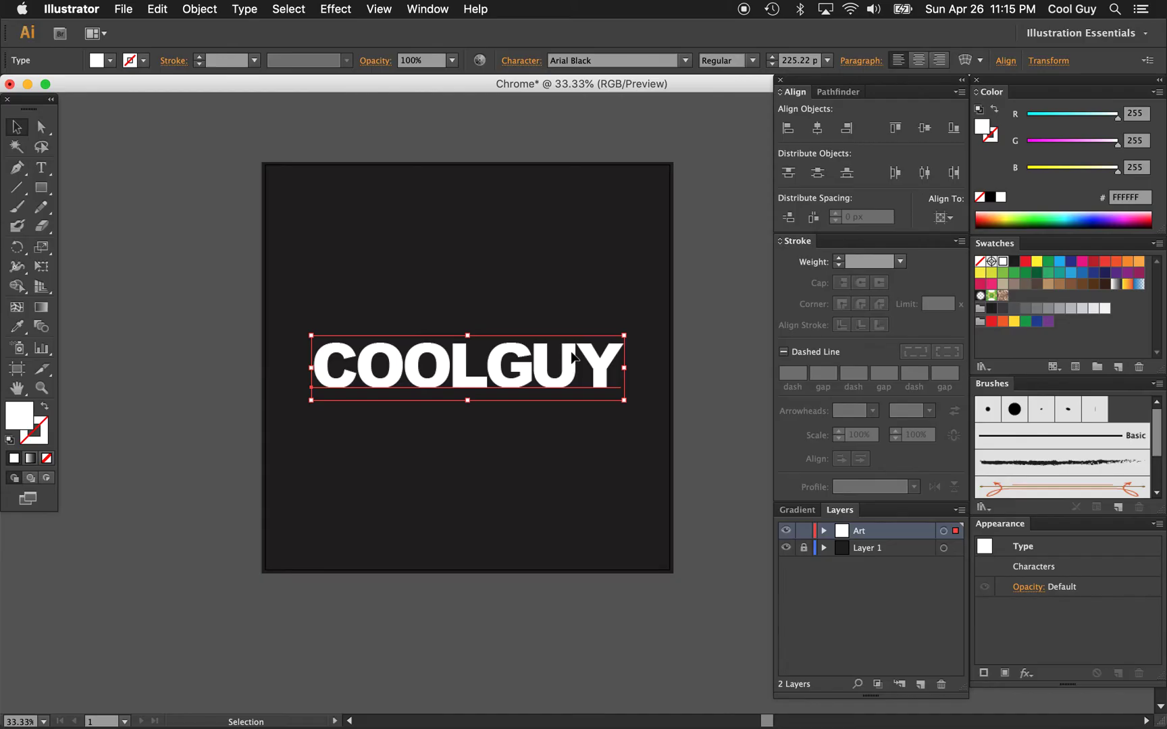
drag(576, 360, 570, 691)
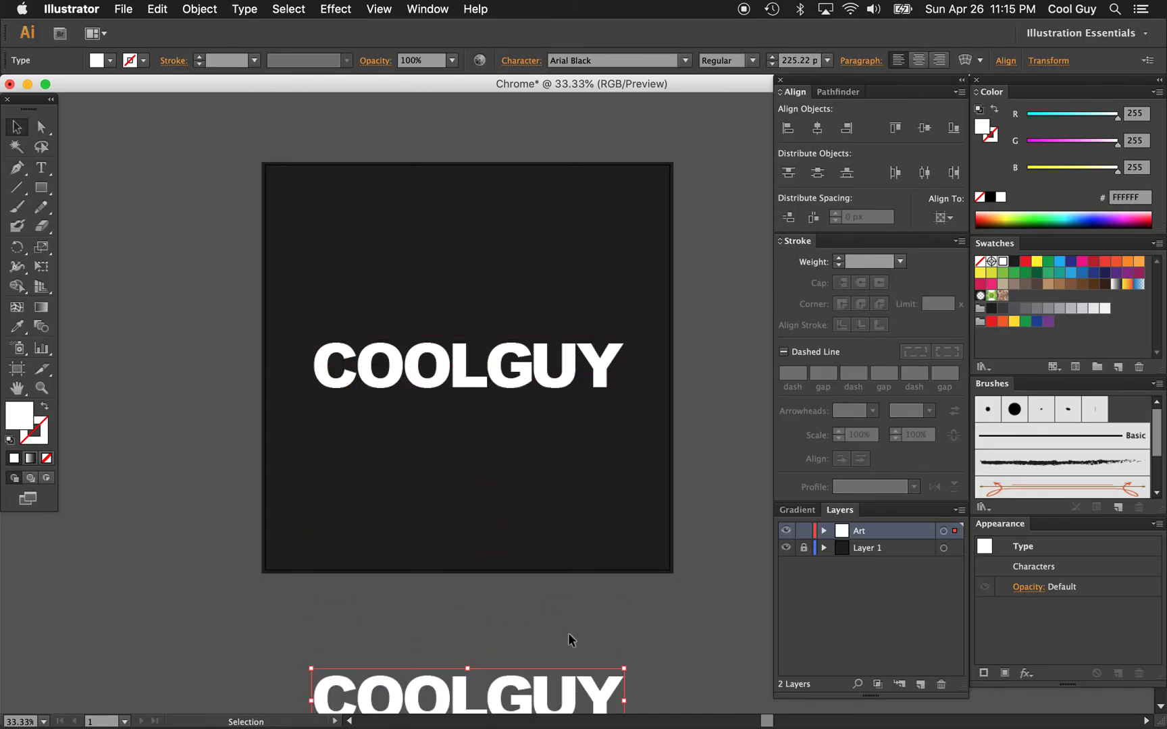
Convert the original COOLGUY on the artboard to outlines and zoom in on it.
click(564, 366)
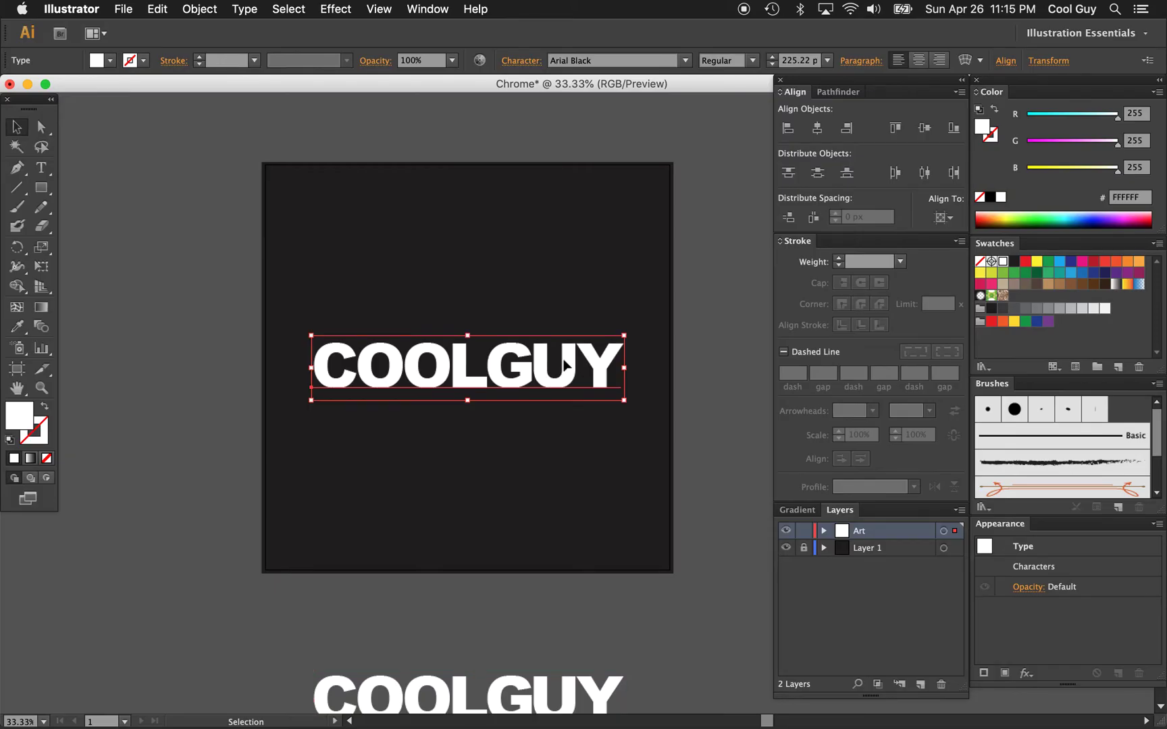
click(247, 13)
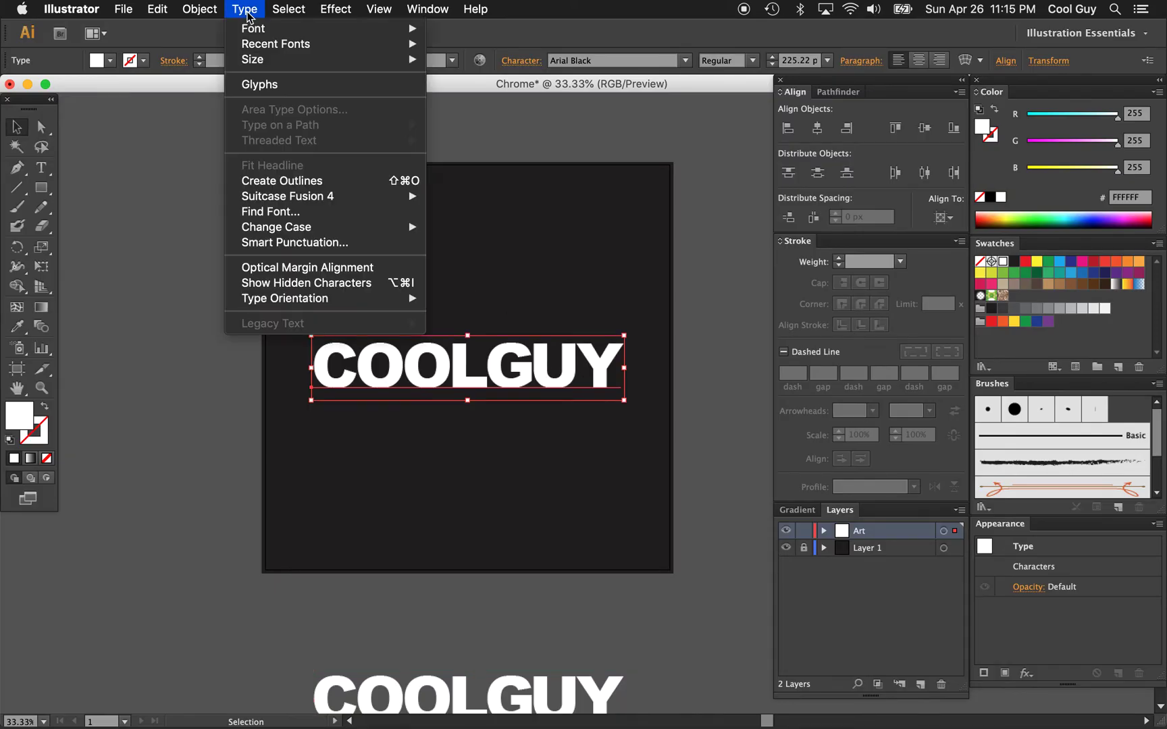
click(289, 181)
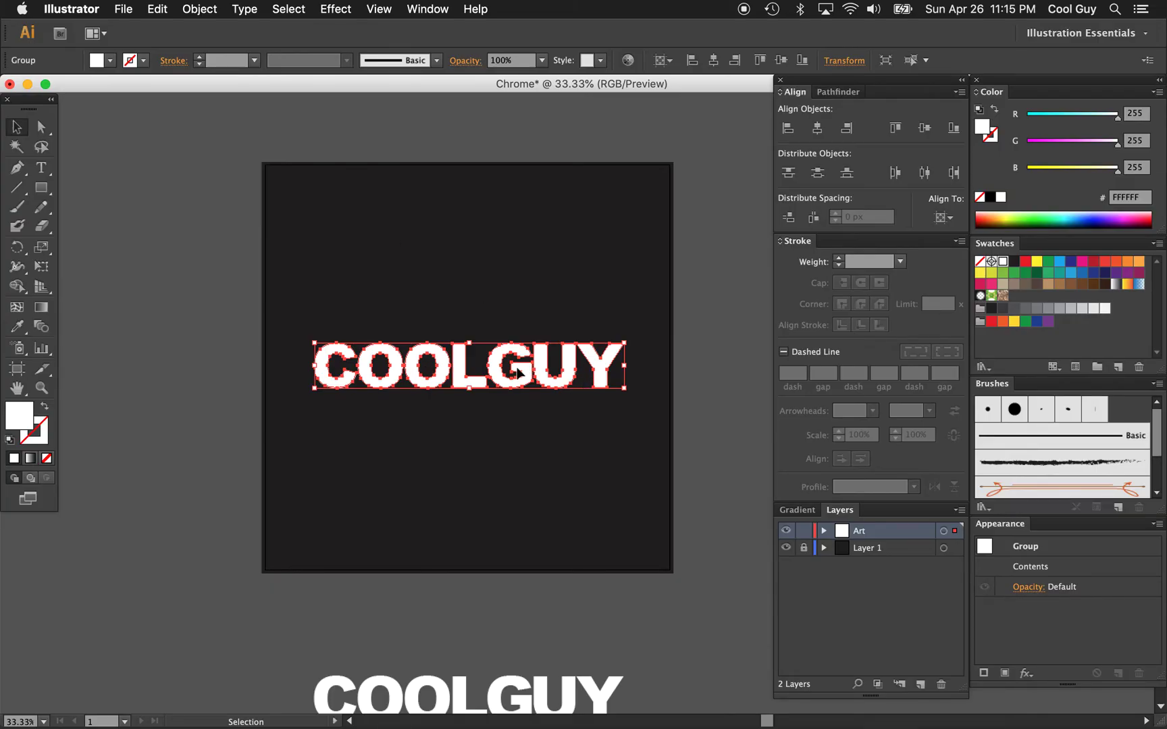
key(z)
click(505, 376)
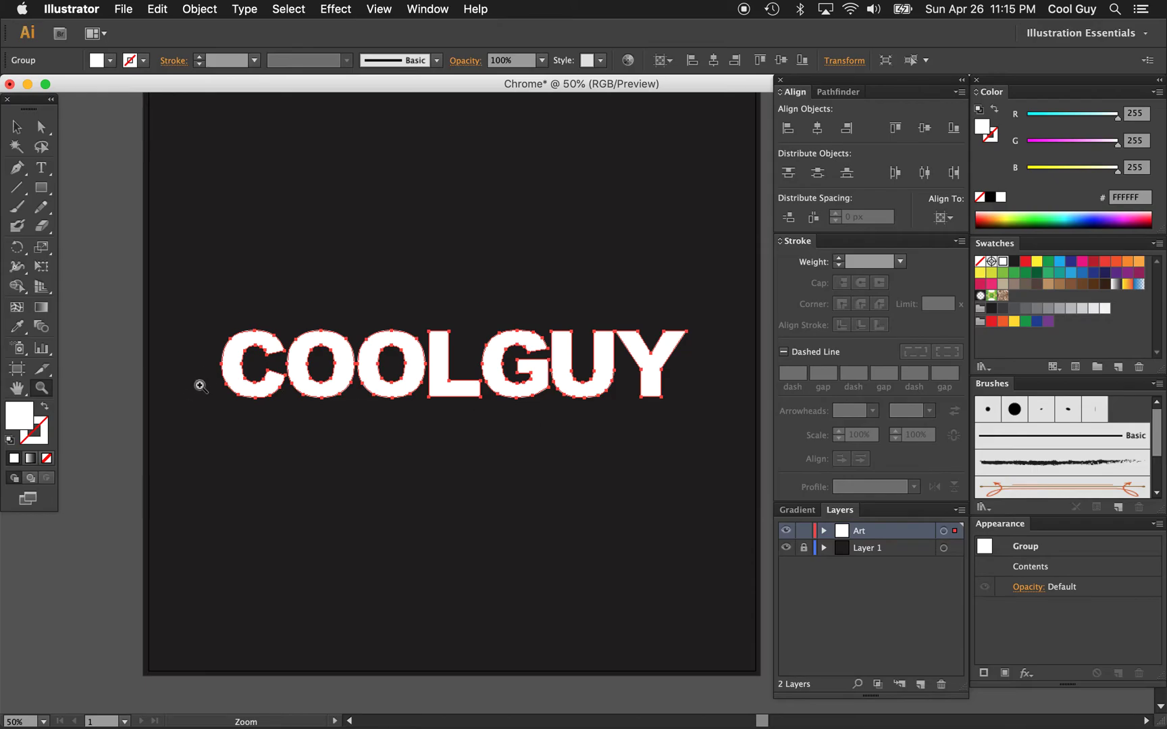
Fill the outlined COOLGUY letters with a white-to-black linear gradient.
key(v)
scroll(131, 393, right, 3)
scroll(130, 393, down, 1)
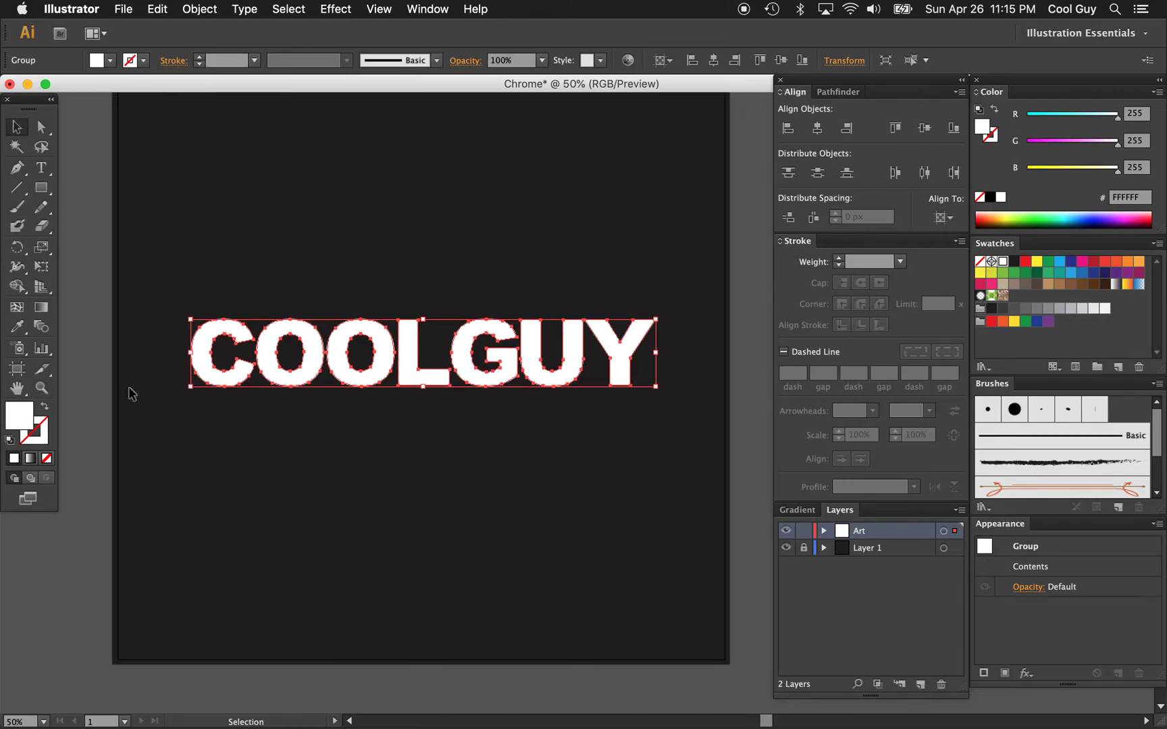
scroll(129, 392, left, 1)
scroll(129, 391, up, 1)
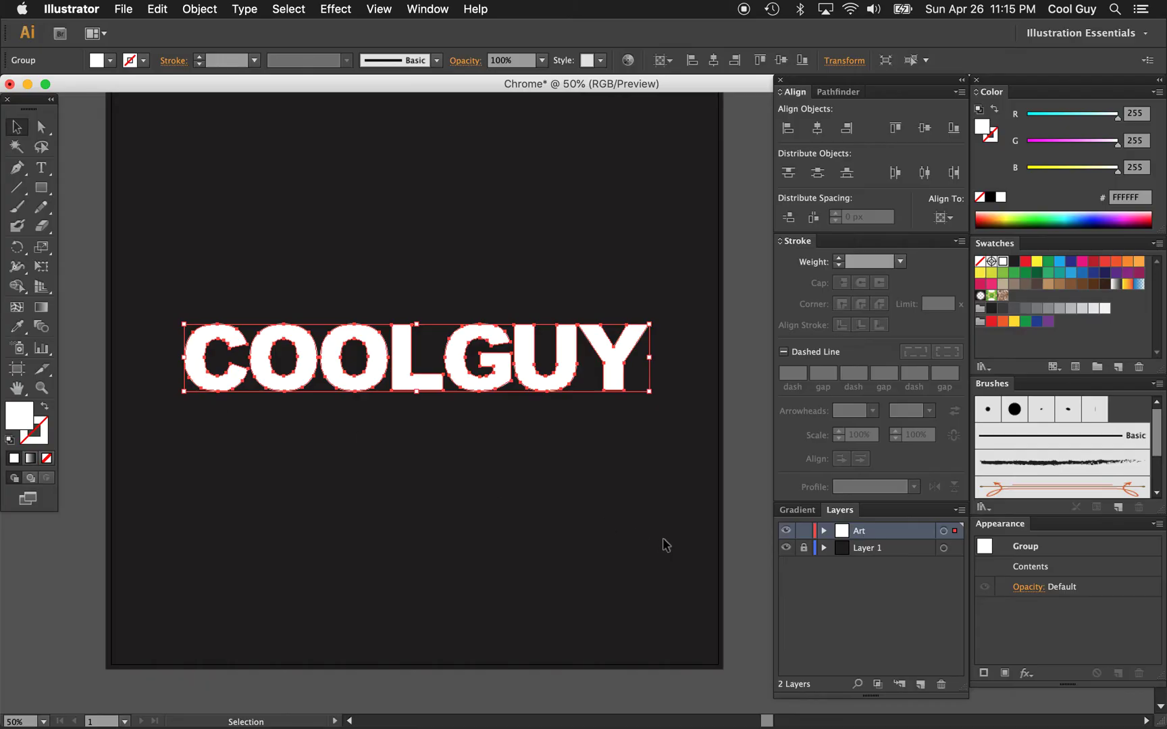
click(807, 511)
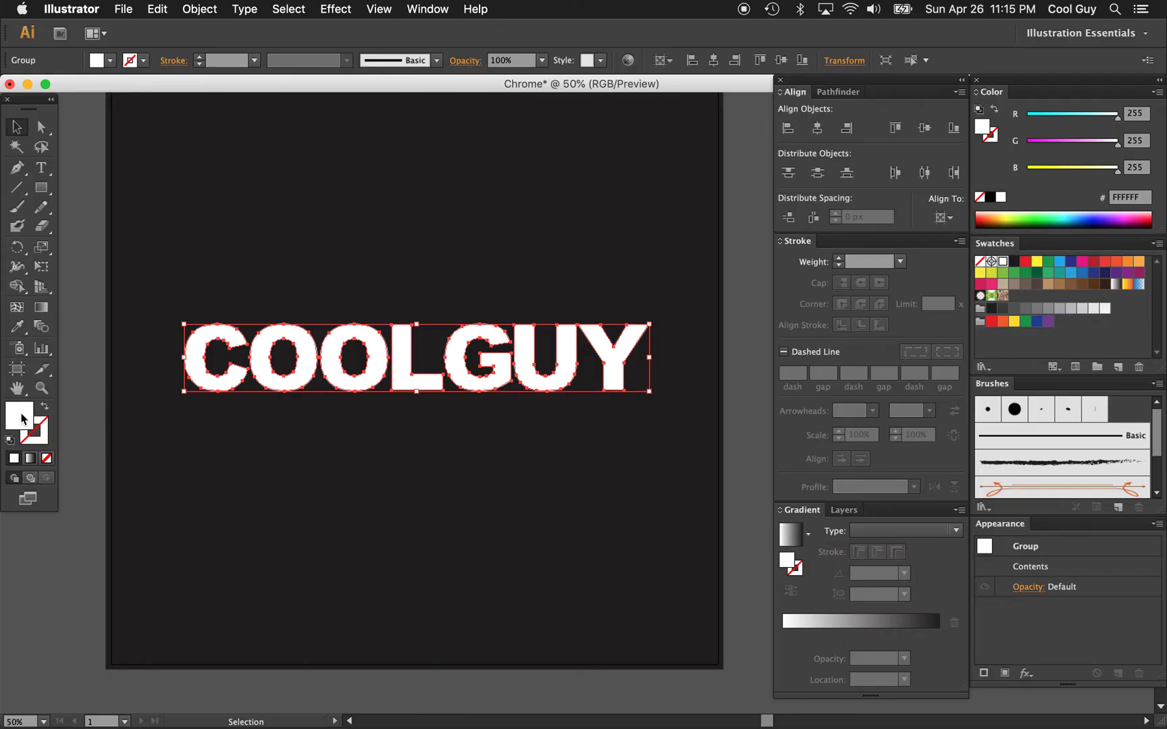
click(790, 537)
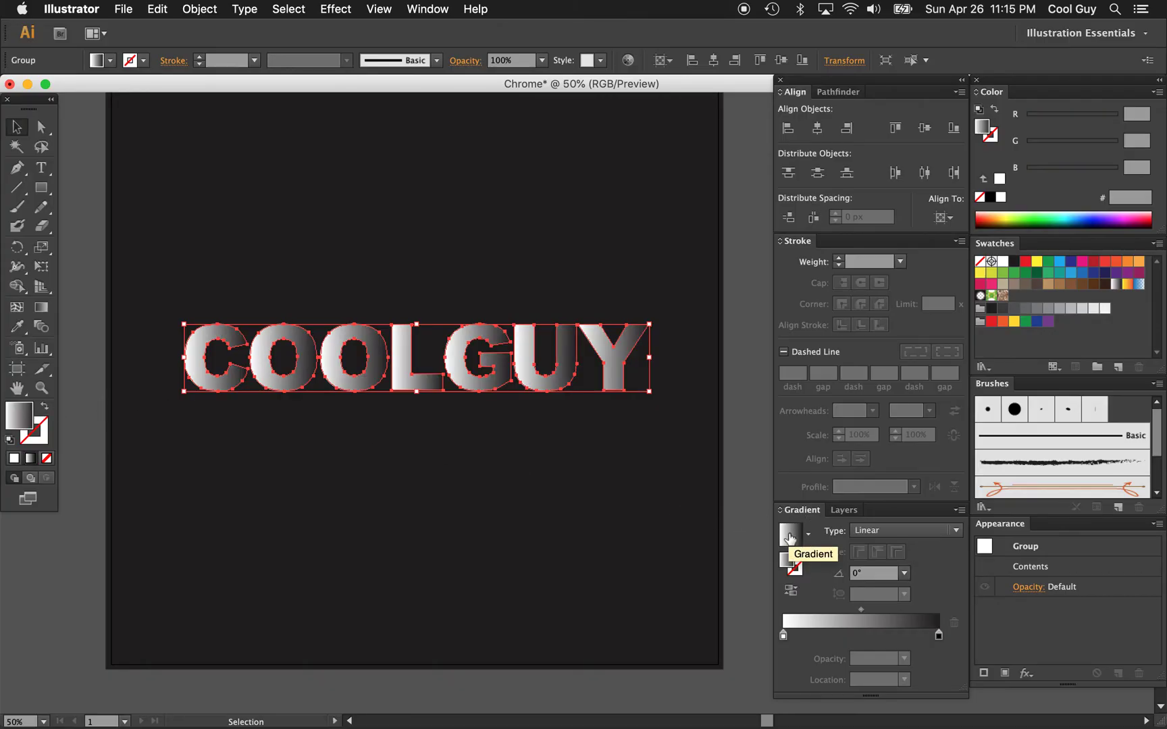
click(672, 423)
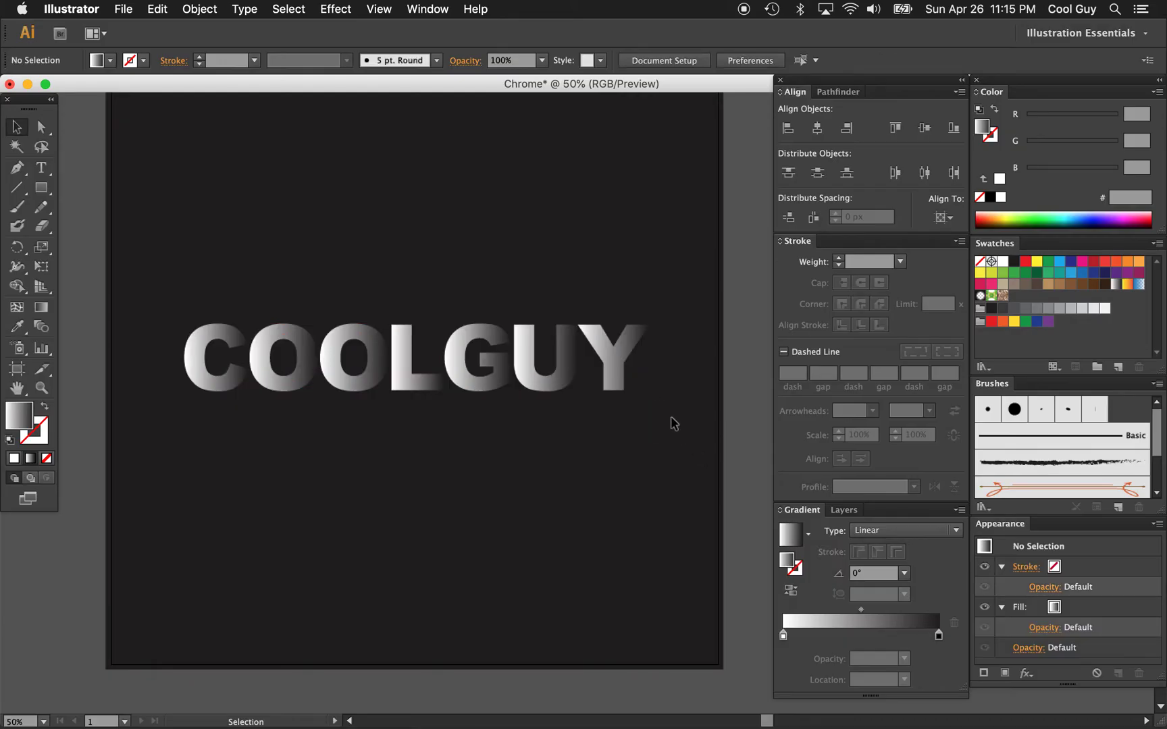
Set the COOLGUY gradient angle to 90° so it shades vertically.
click(403, 381)
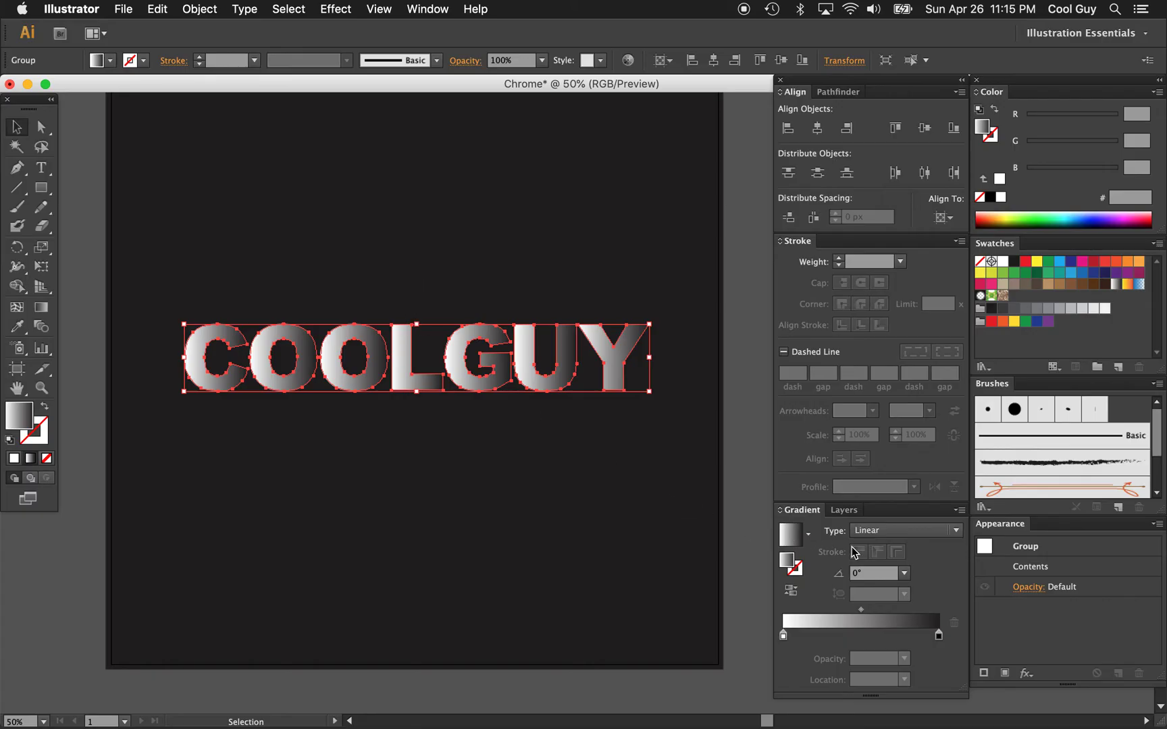
click(875, 573)
text(90)
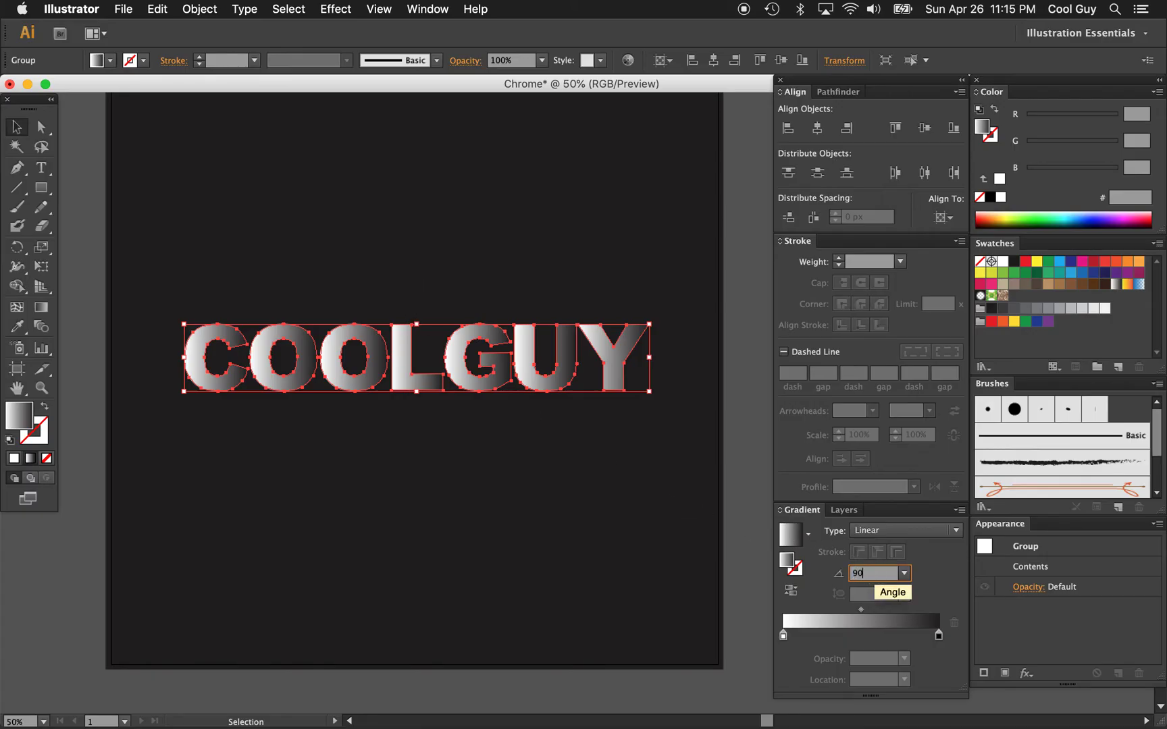
key(Return)
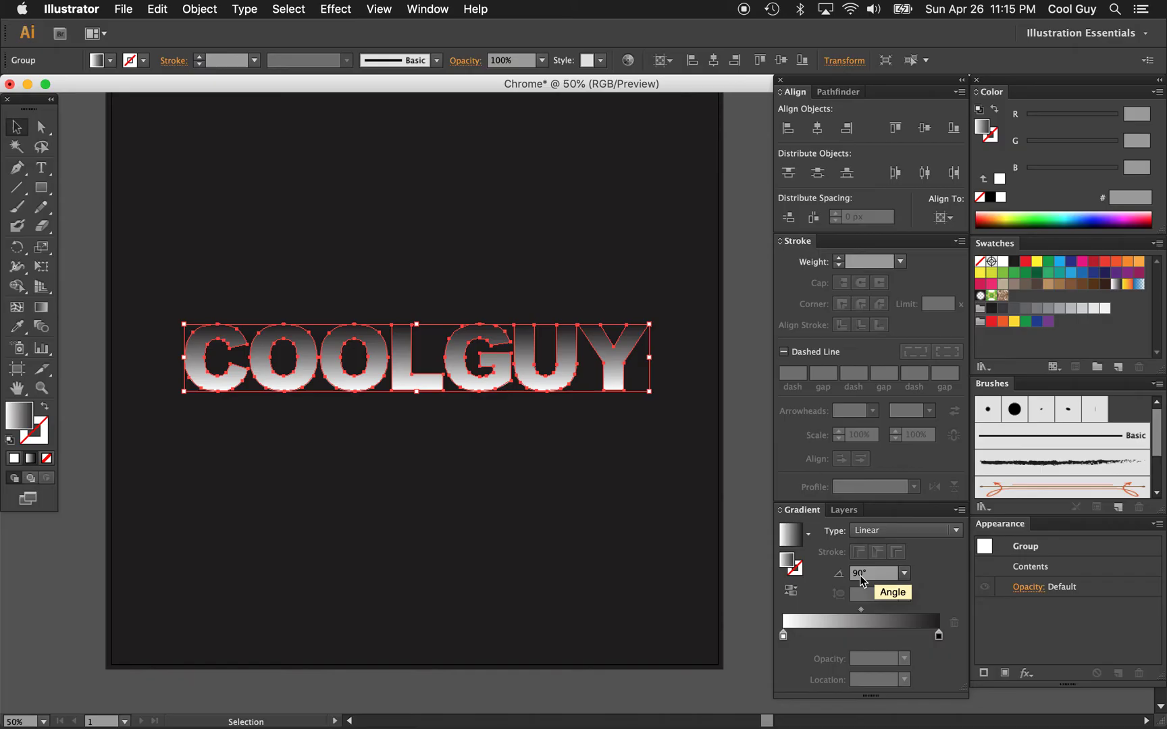
click(642, 527)
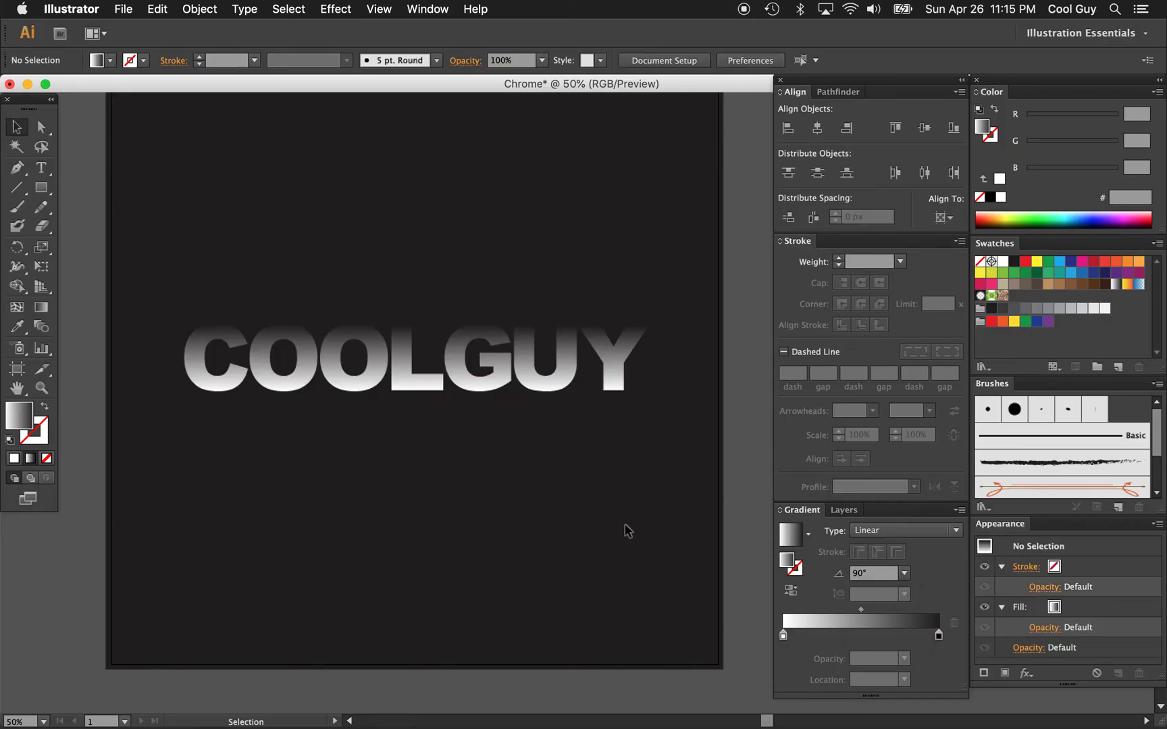
click(566, 387)
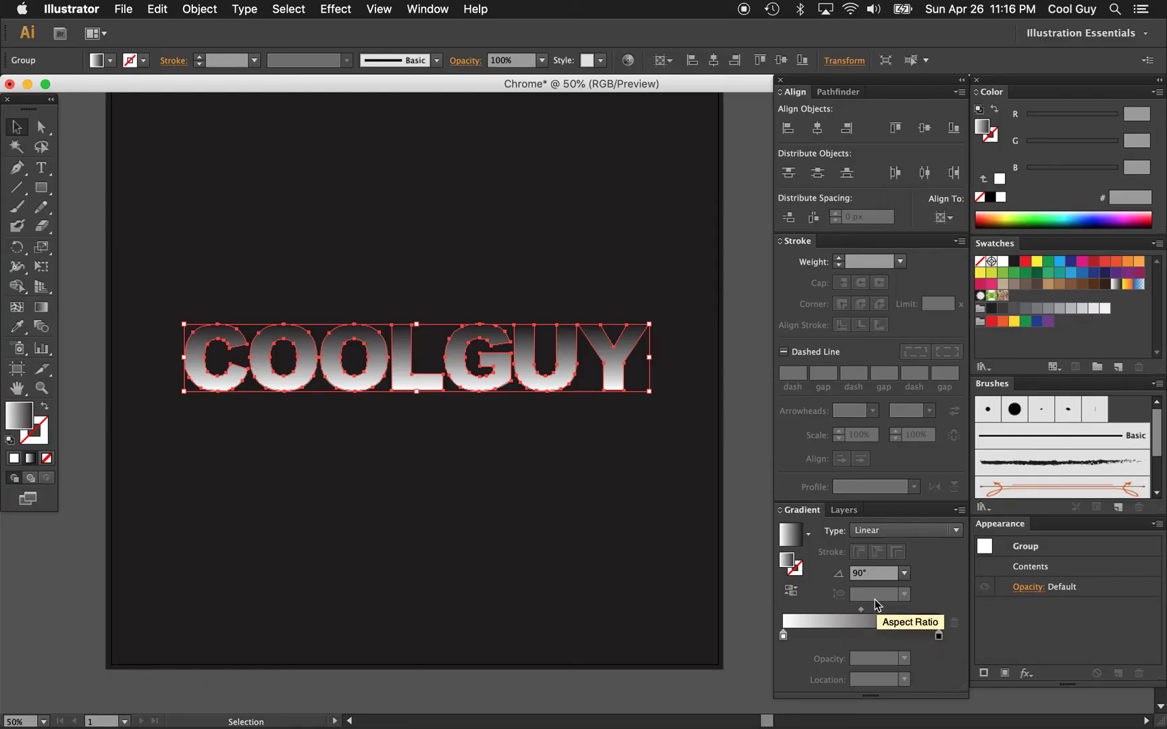
Move the black gradient stop to 50%, add a white stop copy just past it, and add a black stop copy at the end.
drag(939, 636, 867, 640)
click(865, 678)
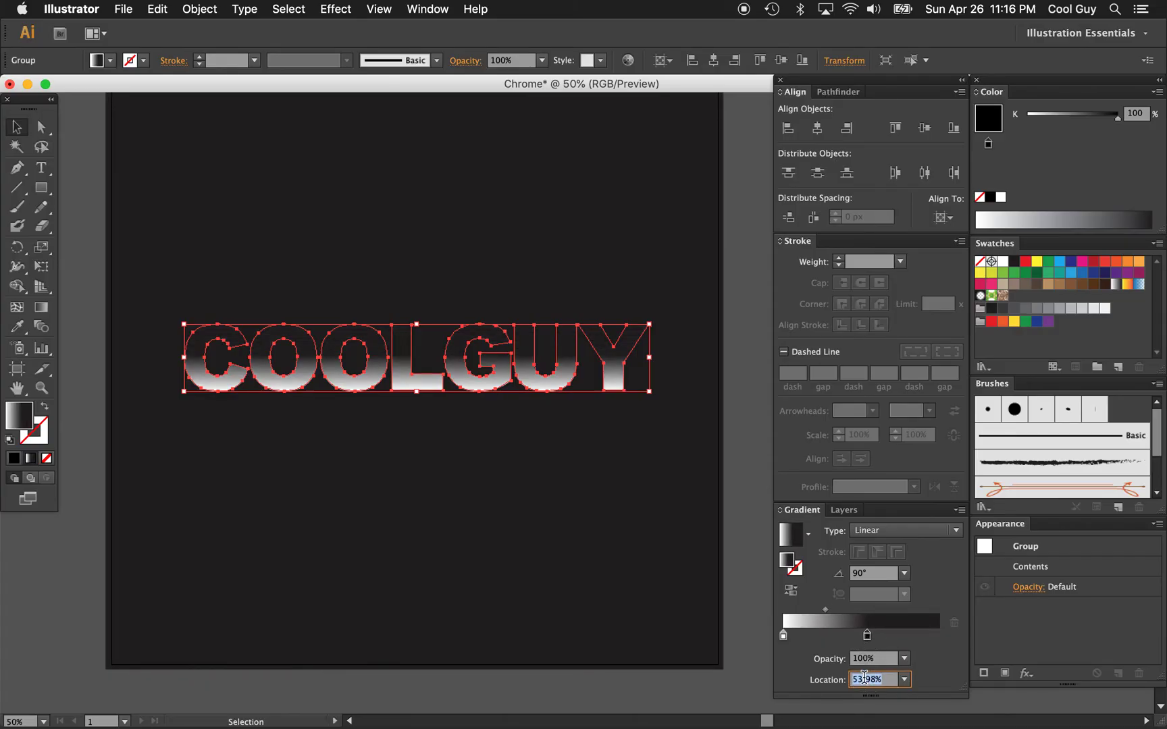
text(50)
key(Return)
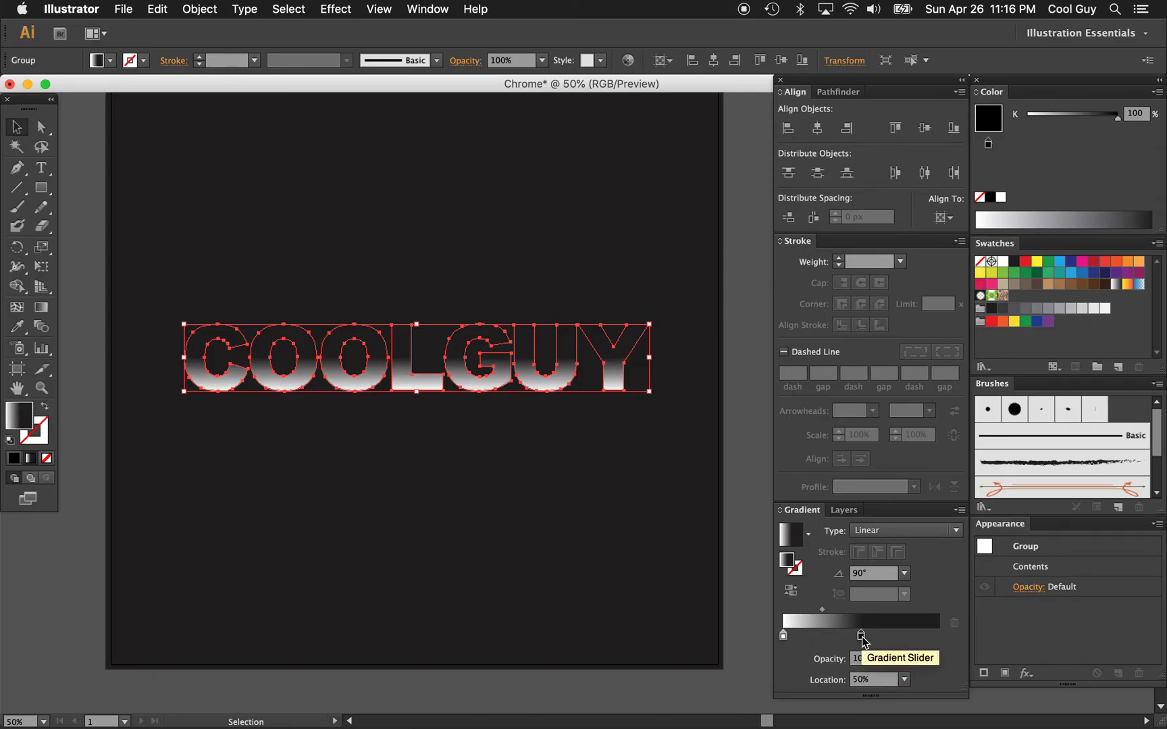
click(784, 635)
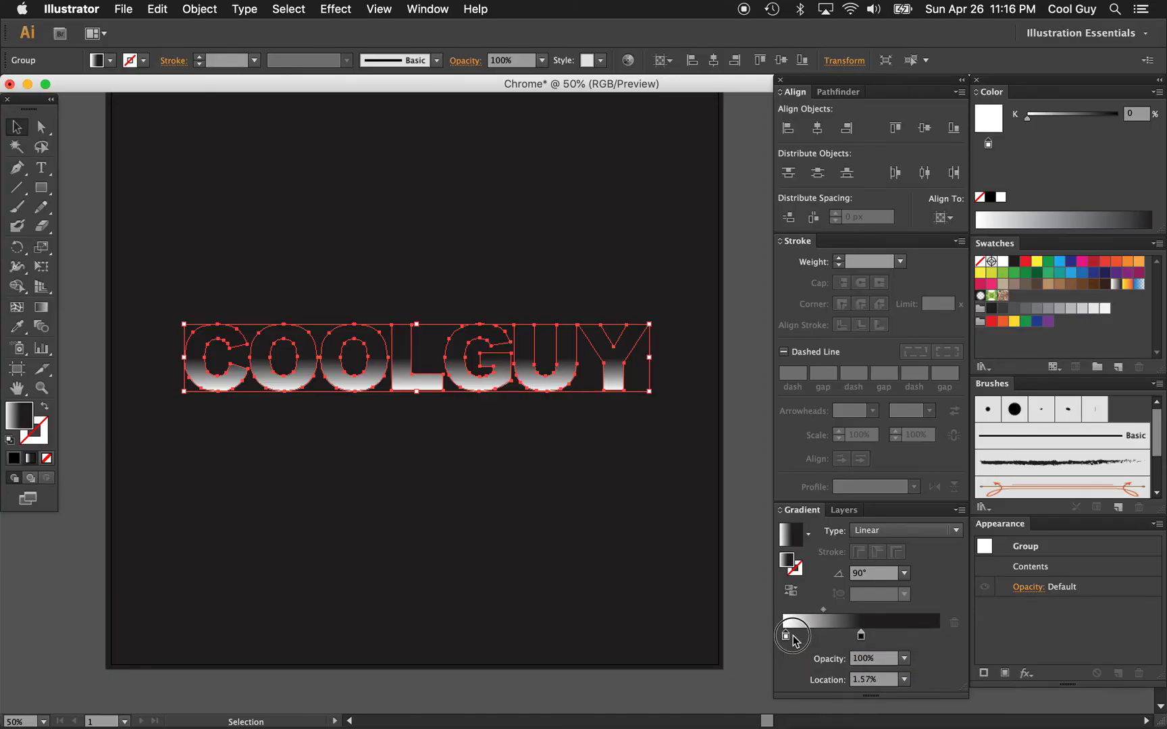
drag(784, 636, 869, 637)
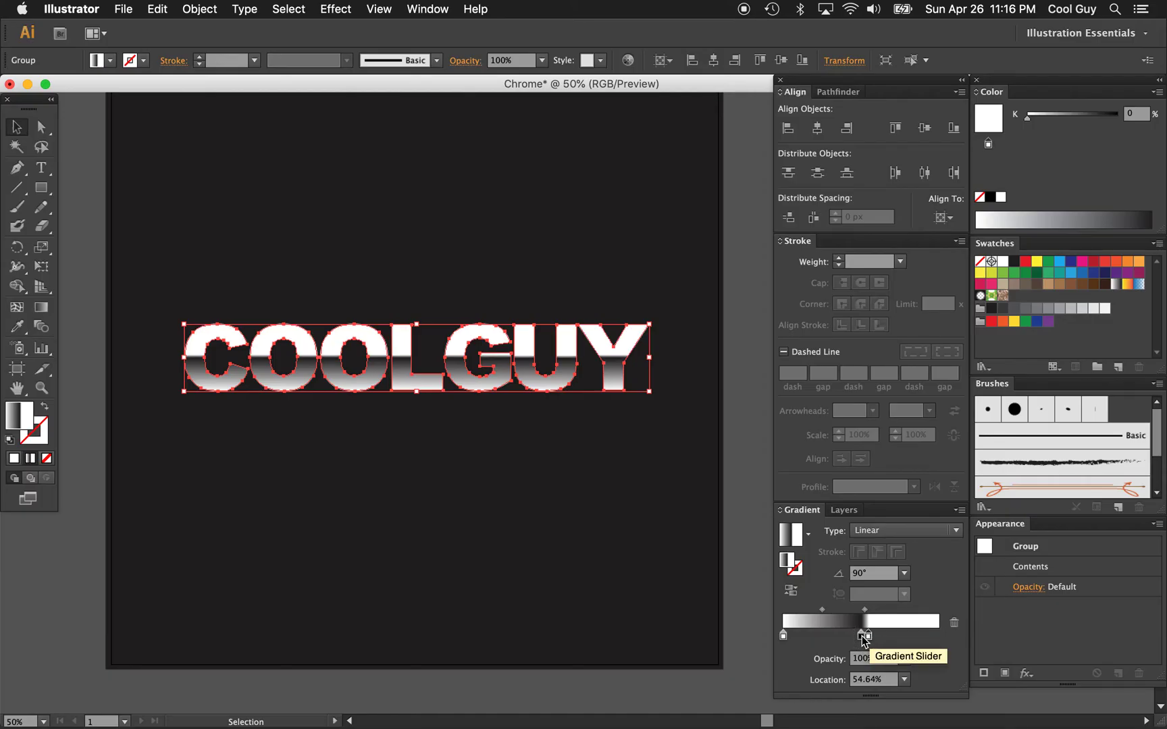
click(860, 636)
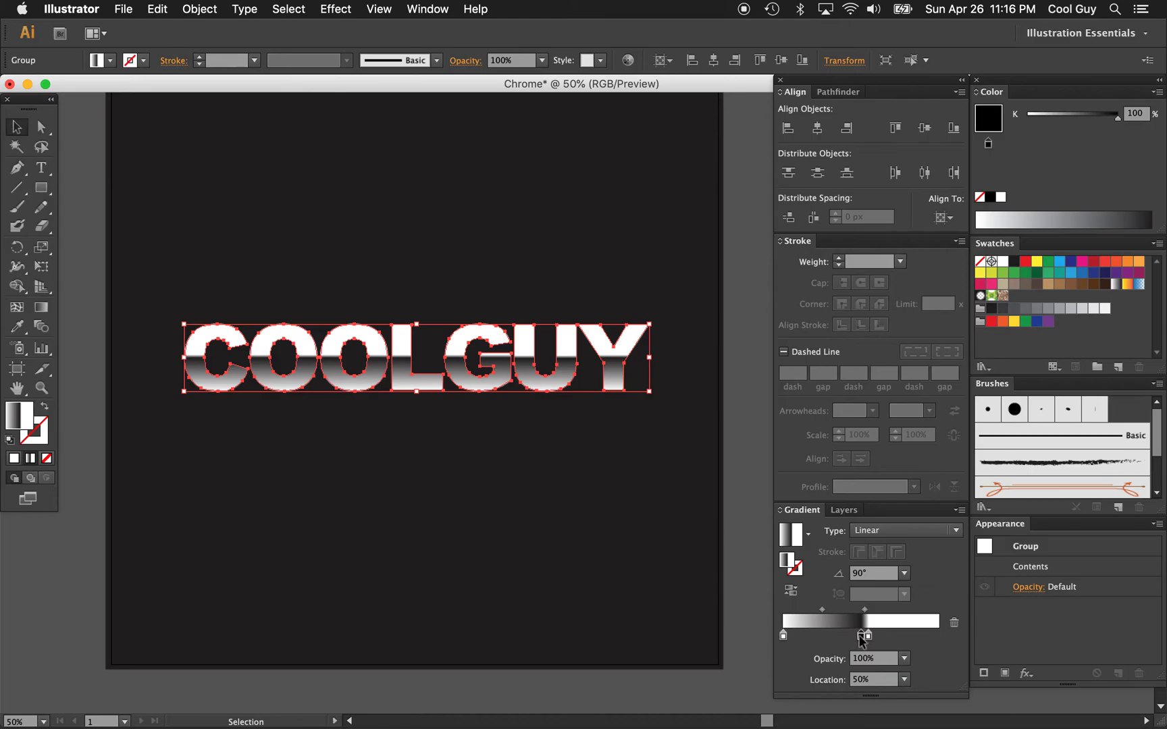
drag(863, 641, 939, 638)
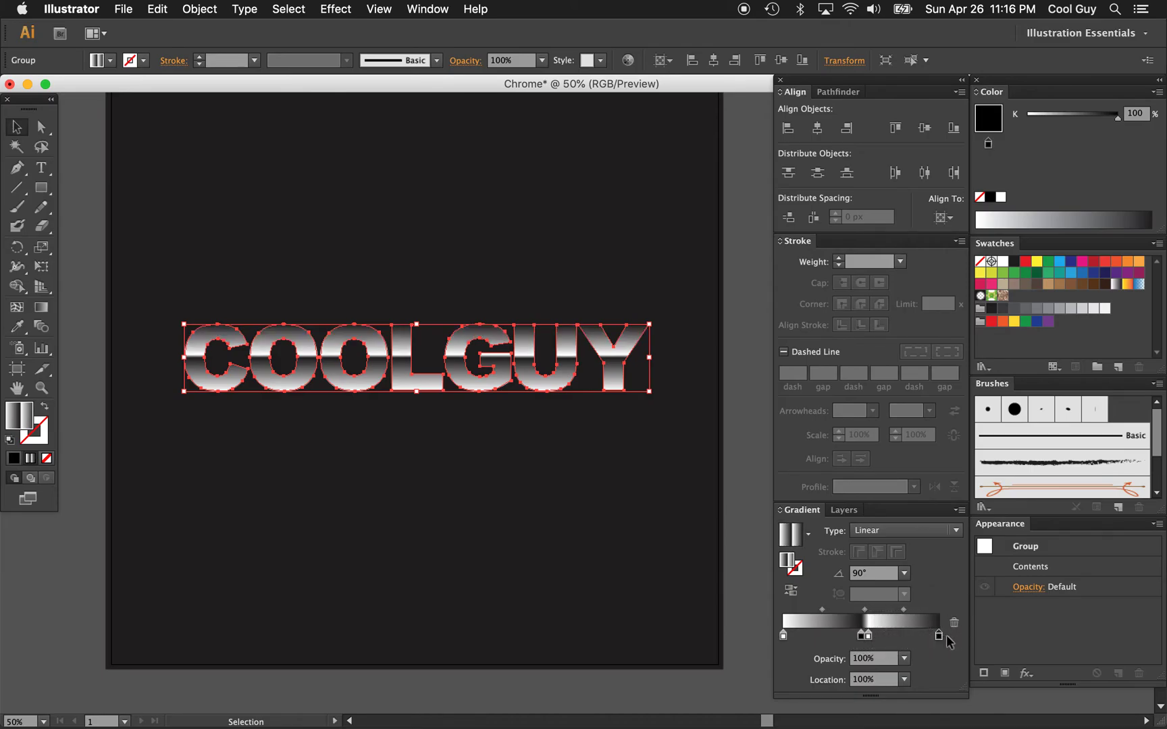
click(631, 515)
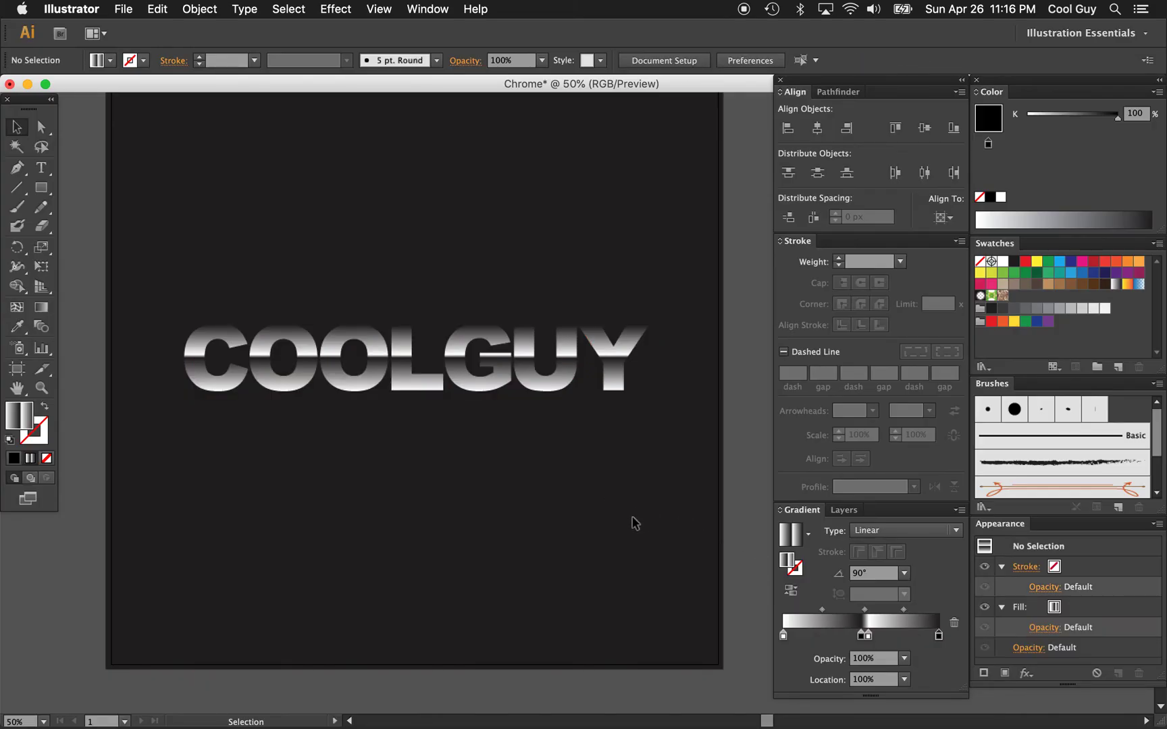
click(622, 358)
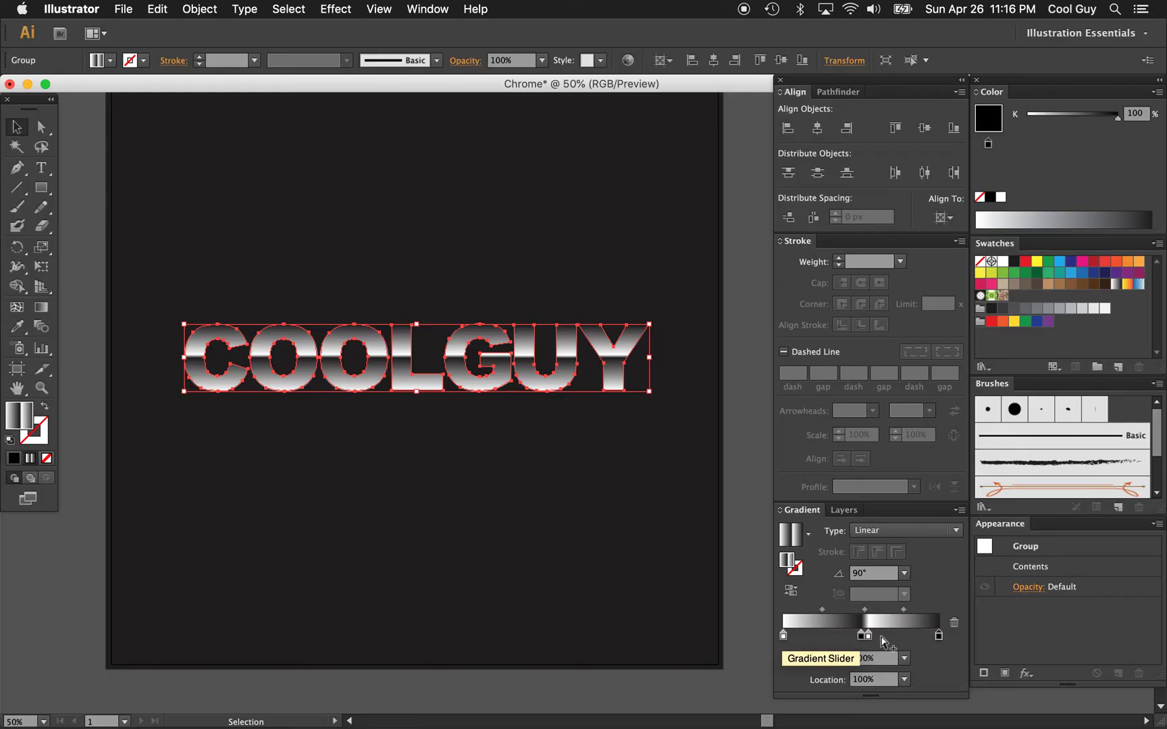
click(594, 500)
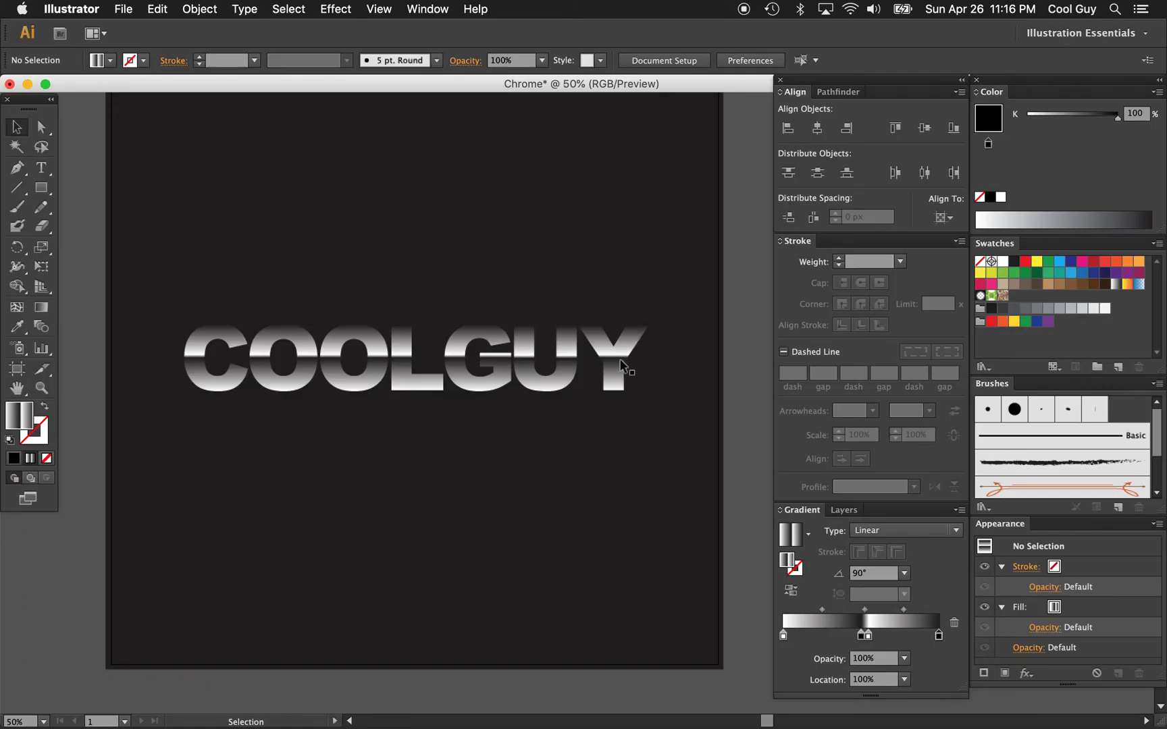
click(622, 481)
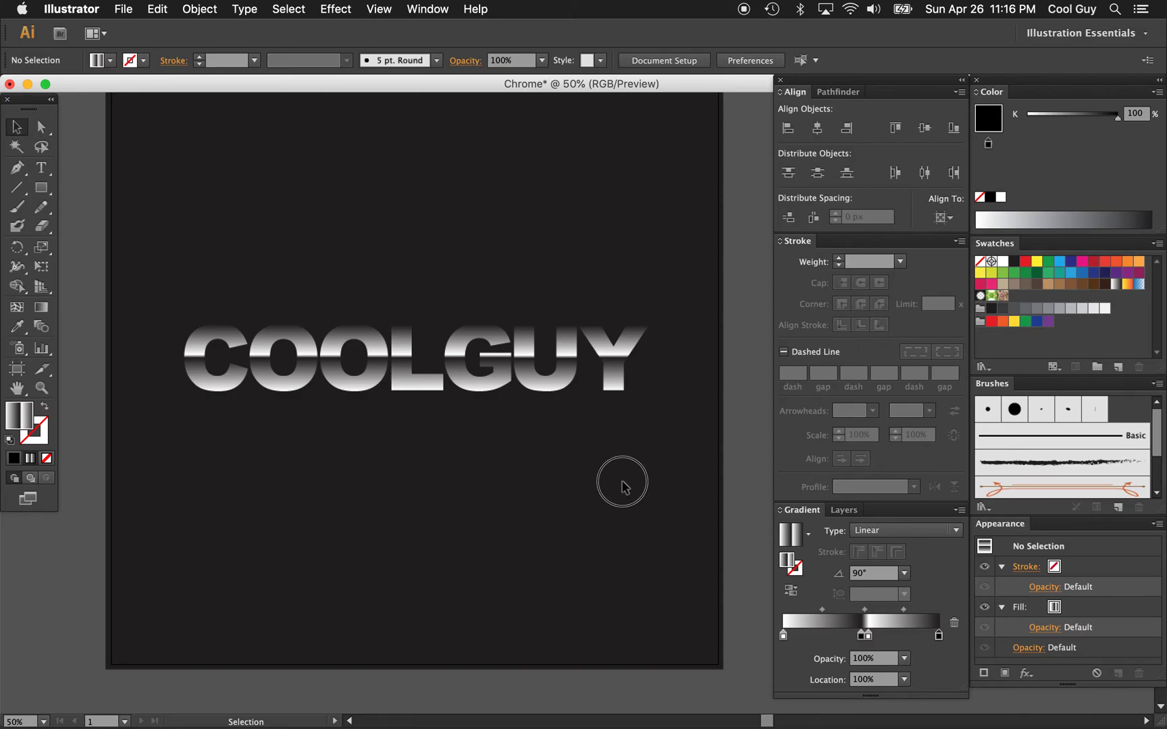
click(571, 367)
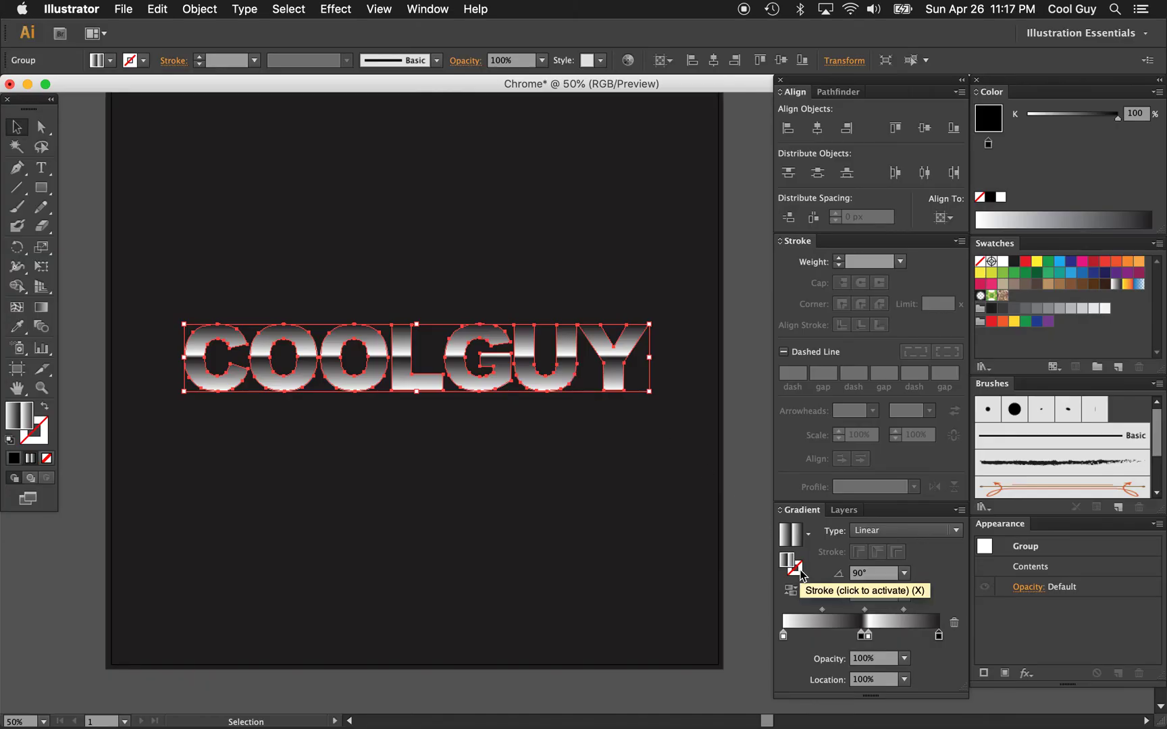
Apply the gradient to the COOLGUY letter strokes at 7 px weight.
click(799, 571)
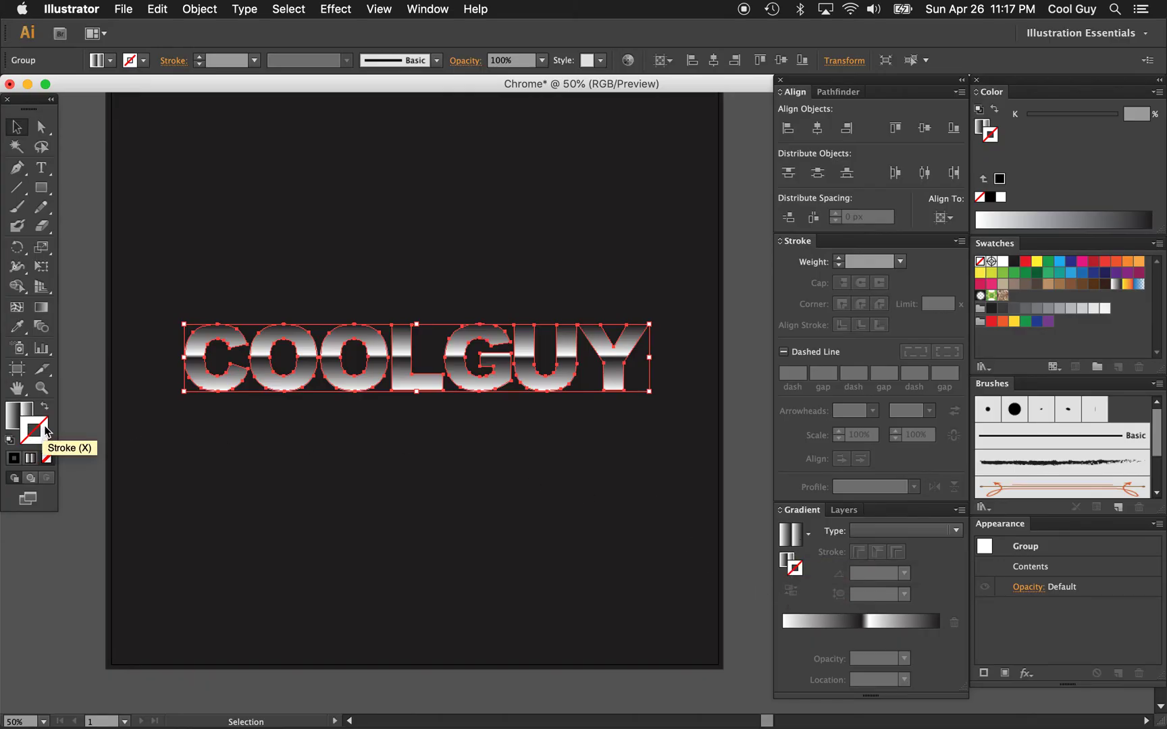
click(793, 535)
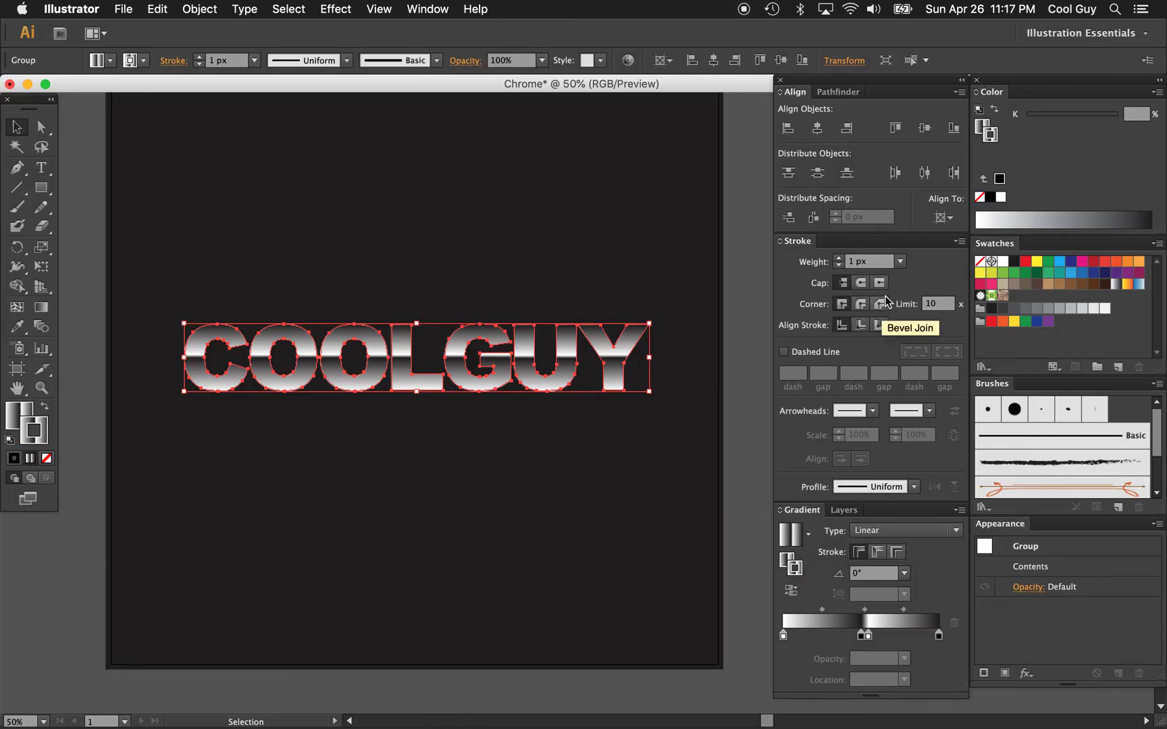
key(Up)
key(Up)
key(Up)
key(Up)
key(Up)
key(Up)
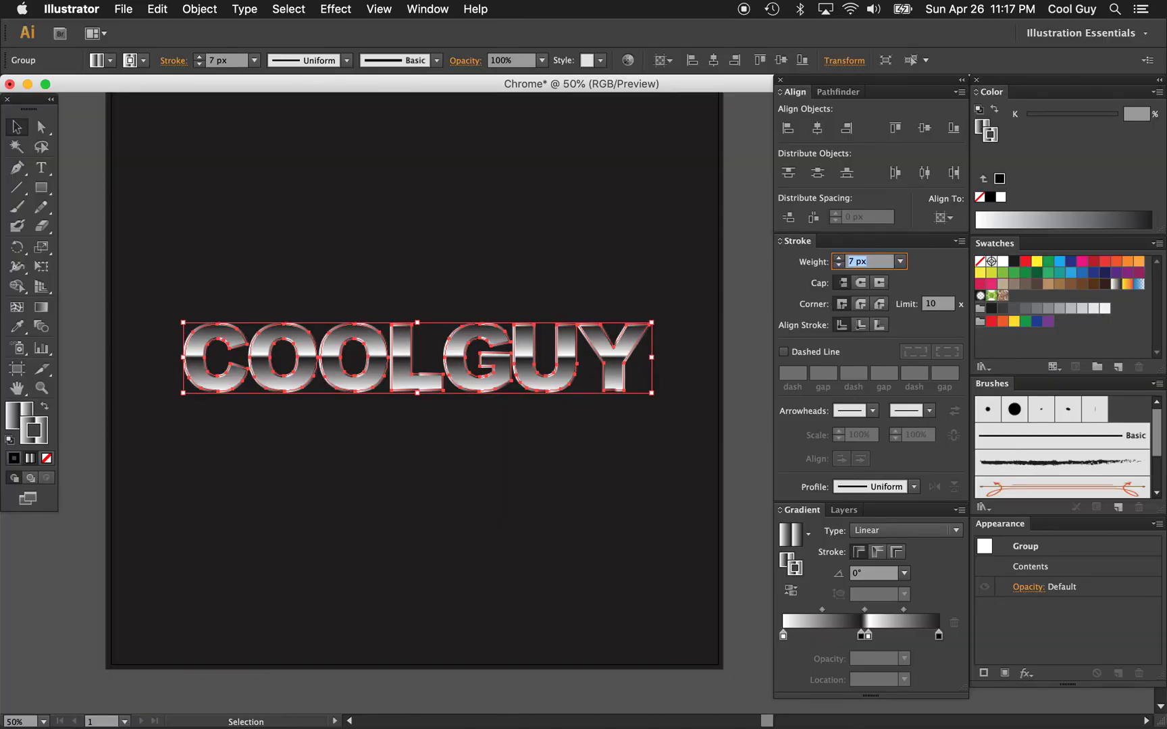
Zoom in to inspect the beveled rim, then return the view to 66.67%.
key(Escape)
key(z)
key(super+shift+a)
click(663, 369)
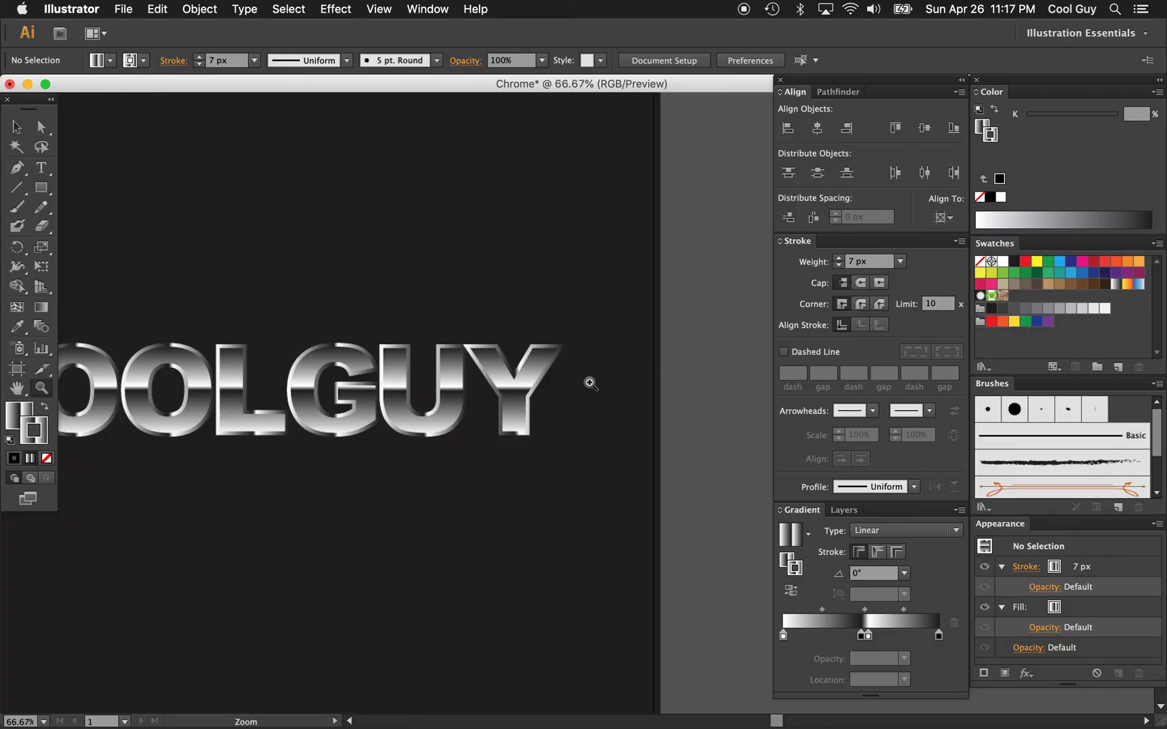
click(587, 383)
alt+click(579, 381)
alt+click(580, 390)
scroll(580, 390, left, 2)
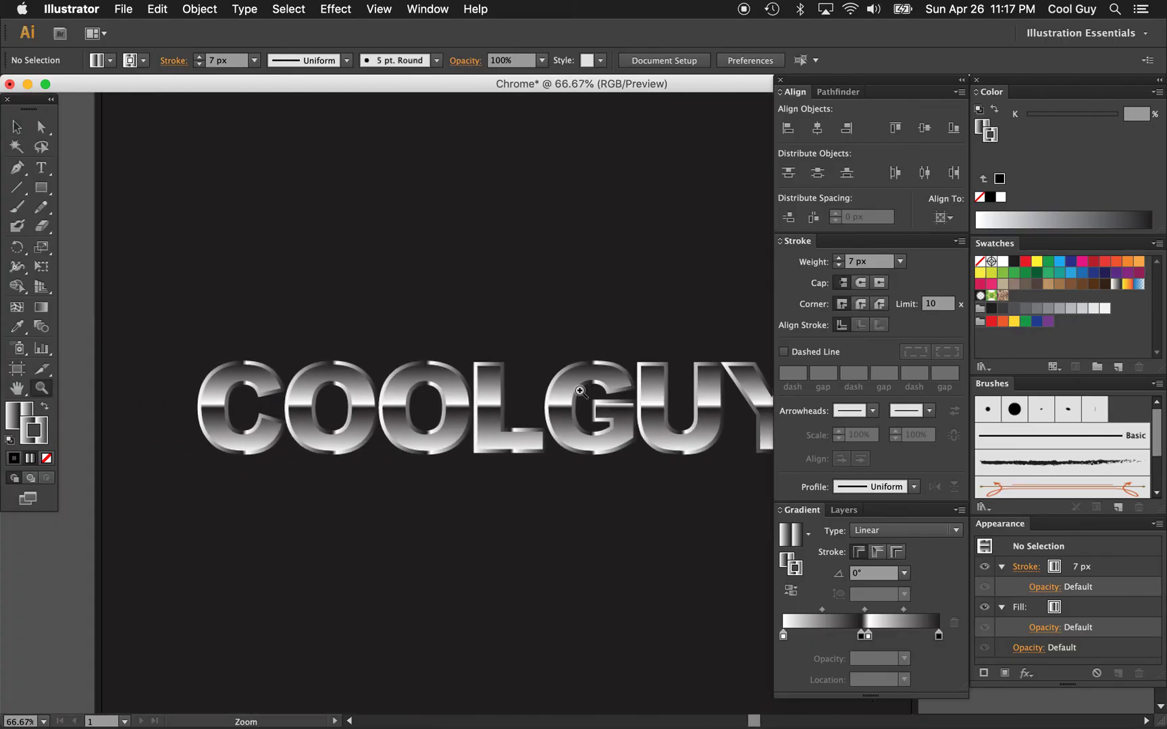
scroll(580, 390, right, 4)
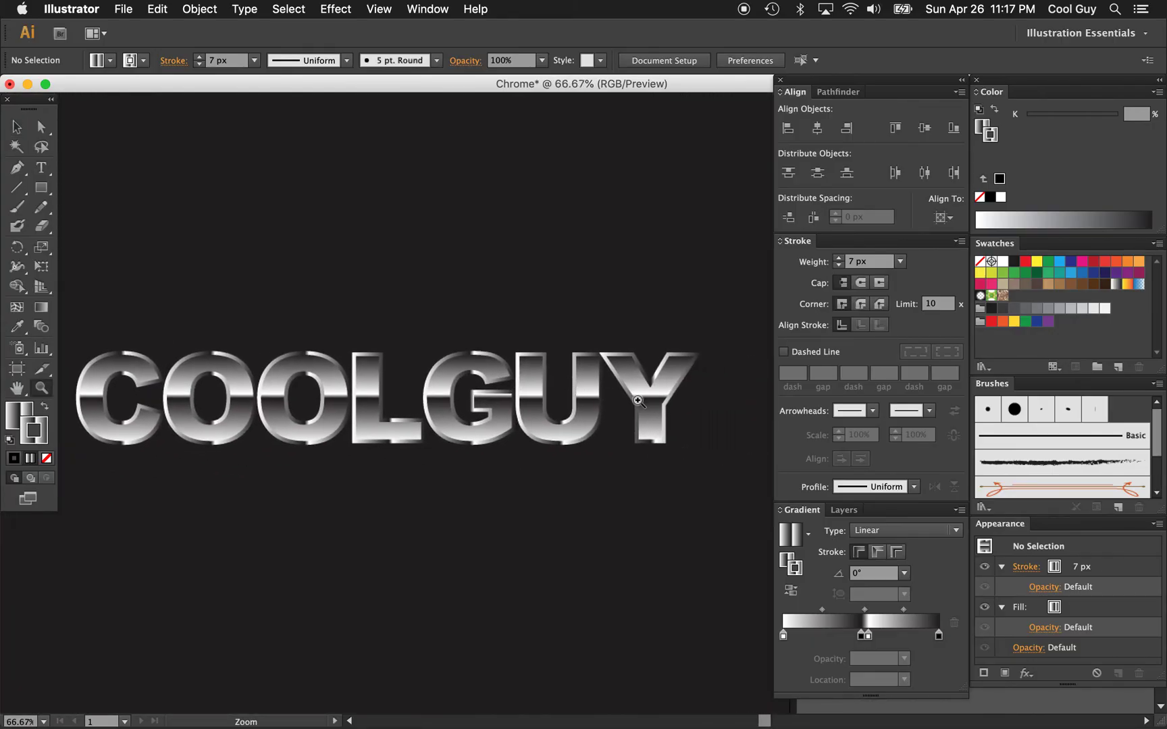
key(v)
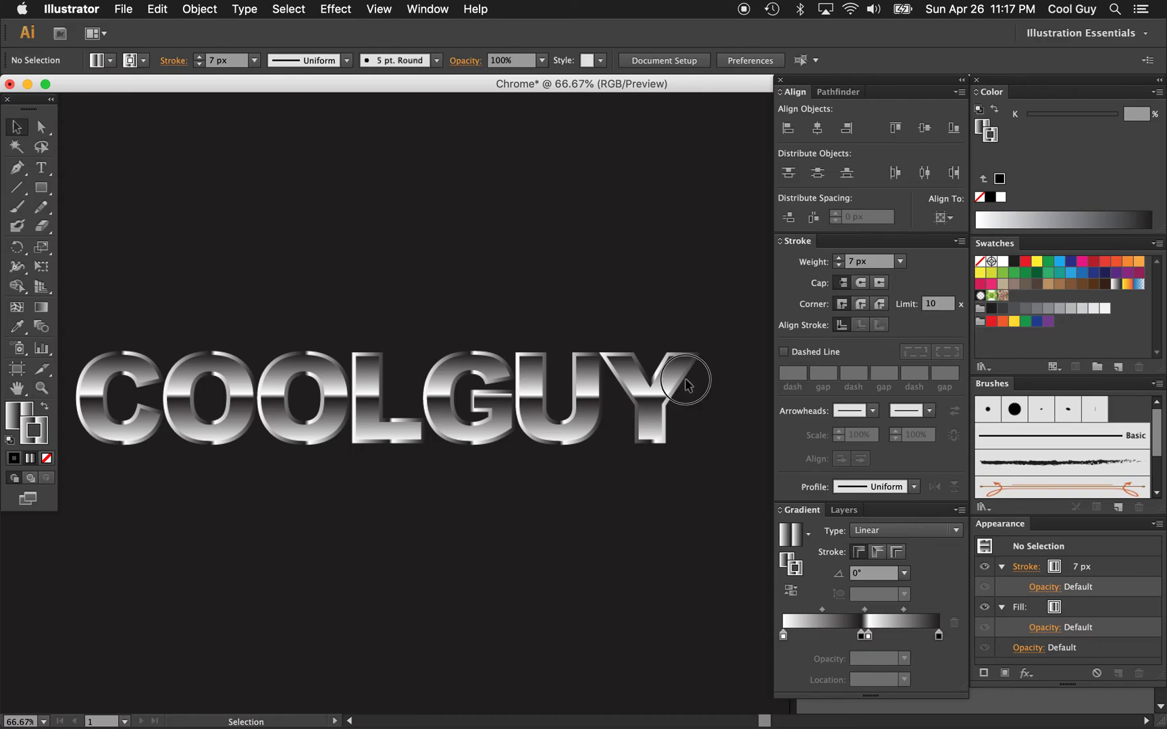
Set the COOLGUY stroke gradient angle to 90° and reverse its direction.
click(684, 381)
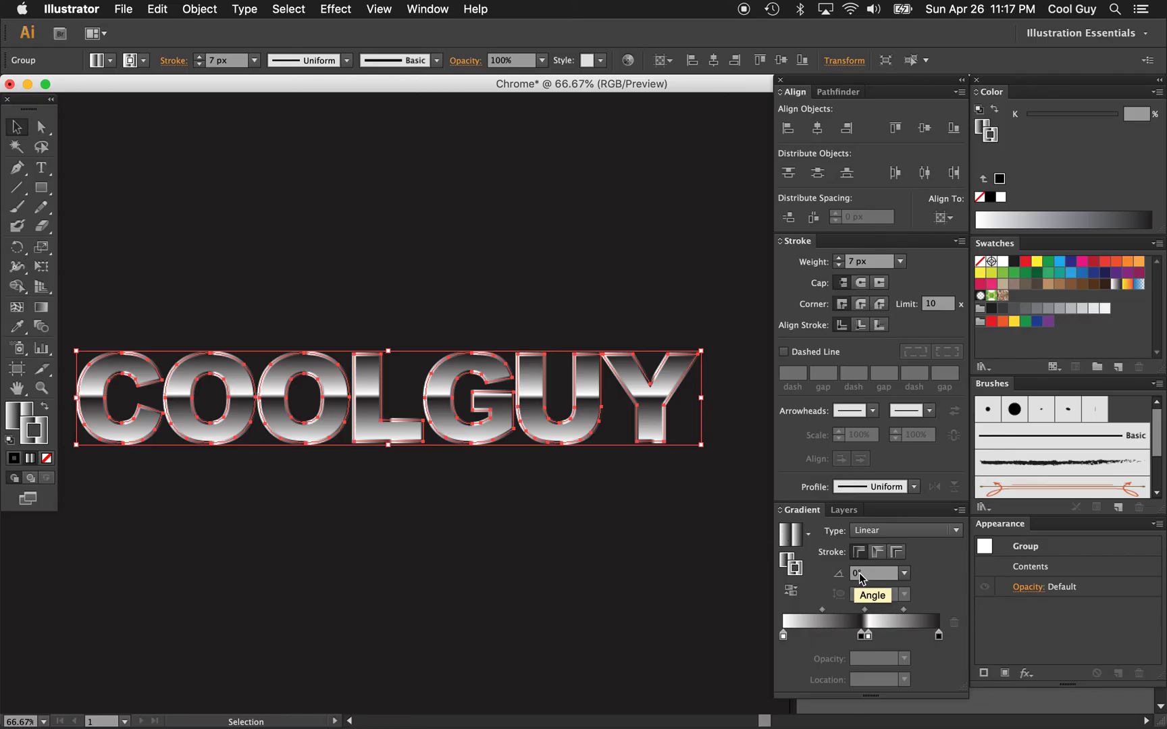
click(863, 572)
text(90)
key(Return)
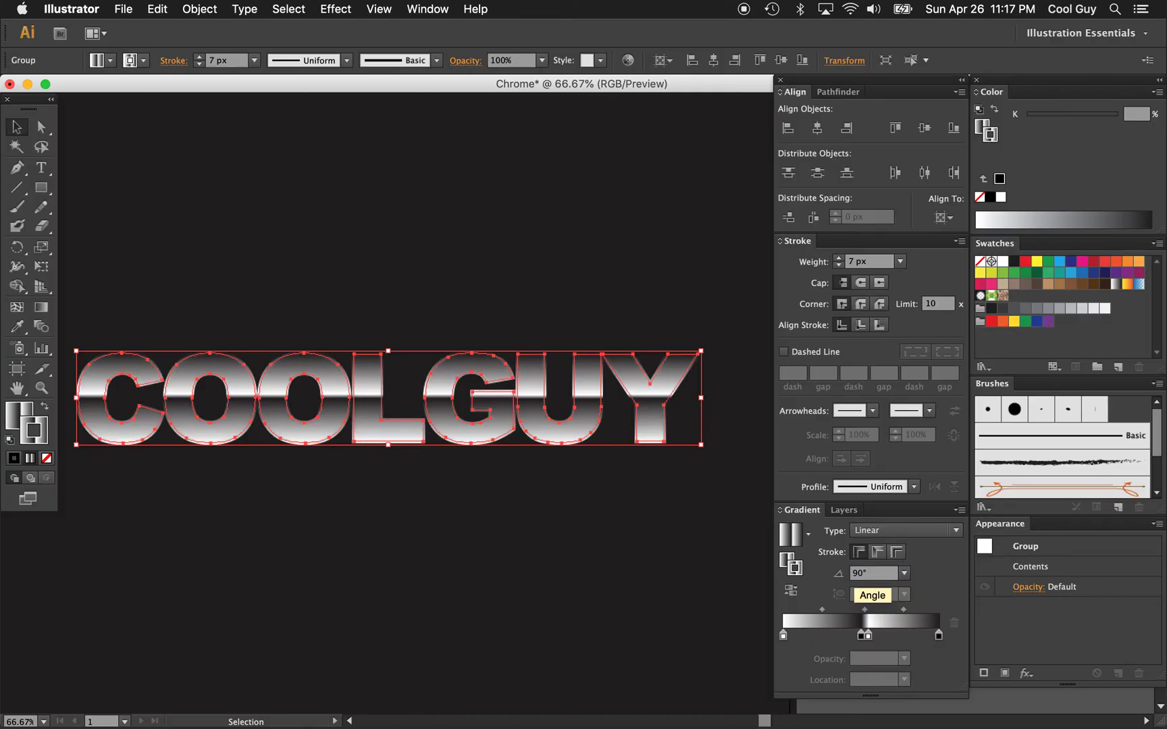
click(792, 599)
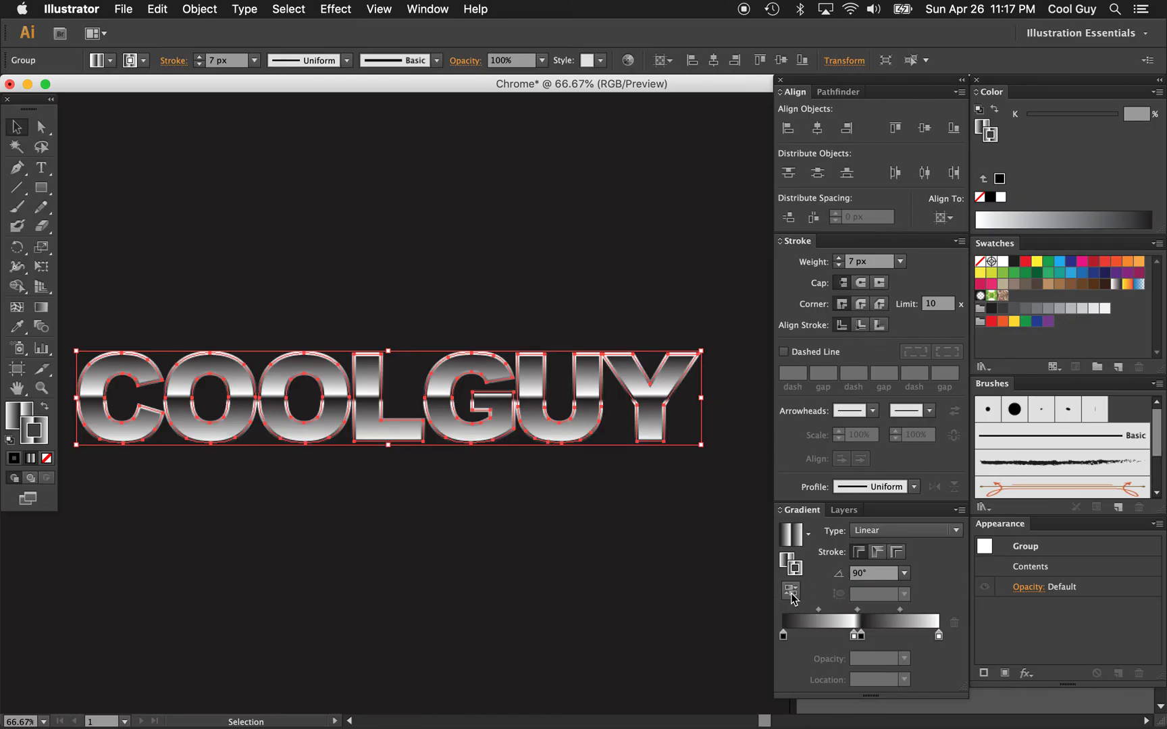
click(737, 379)
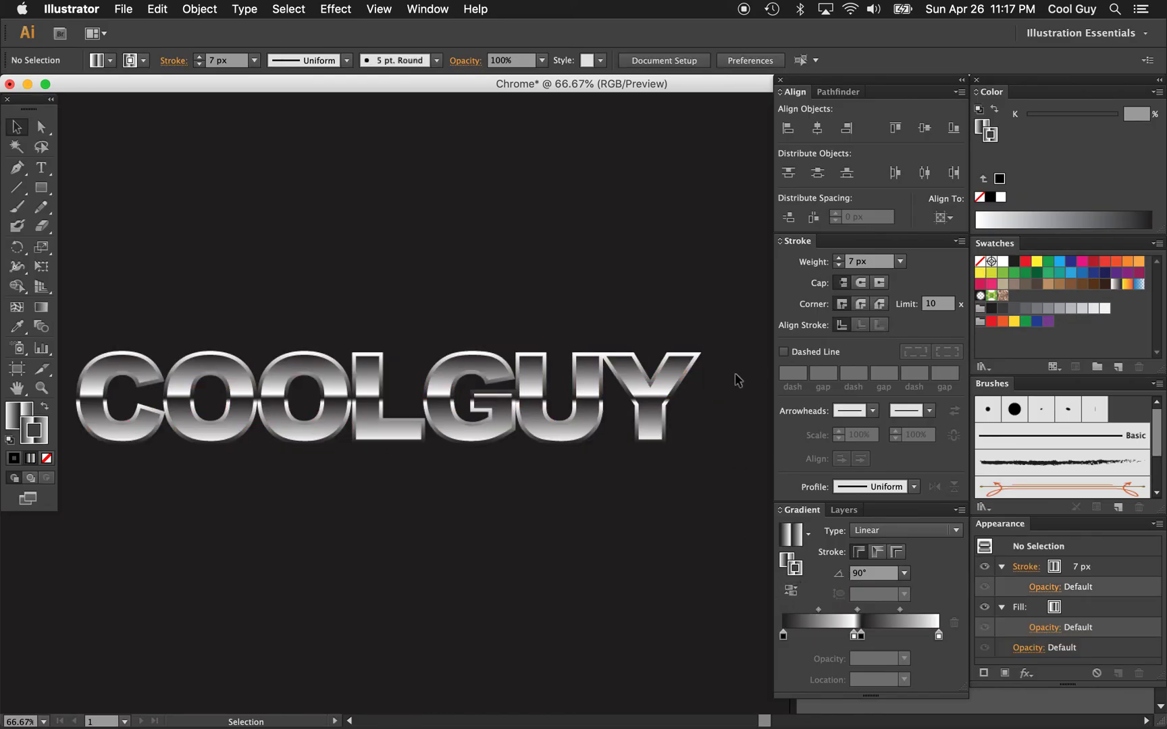
scroll(737, 380, left, 4)
scroll(738, 379, down, 3)
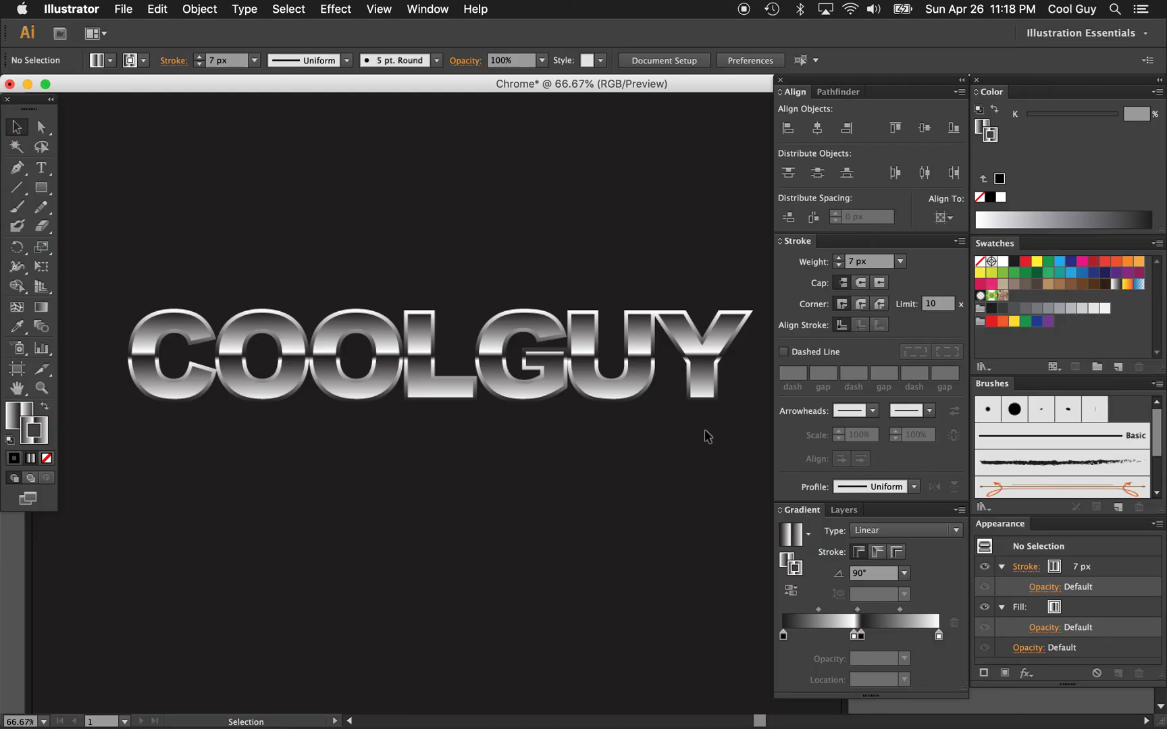
Zoom out to view the whole artboard and select the chrome COOLGUY group.
key(z)
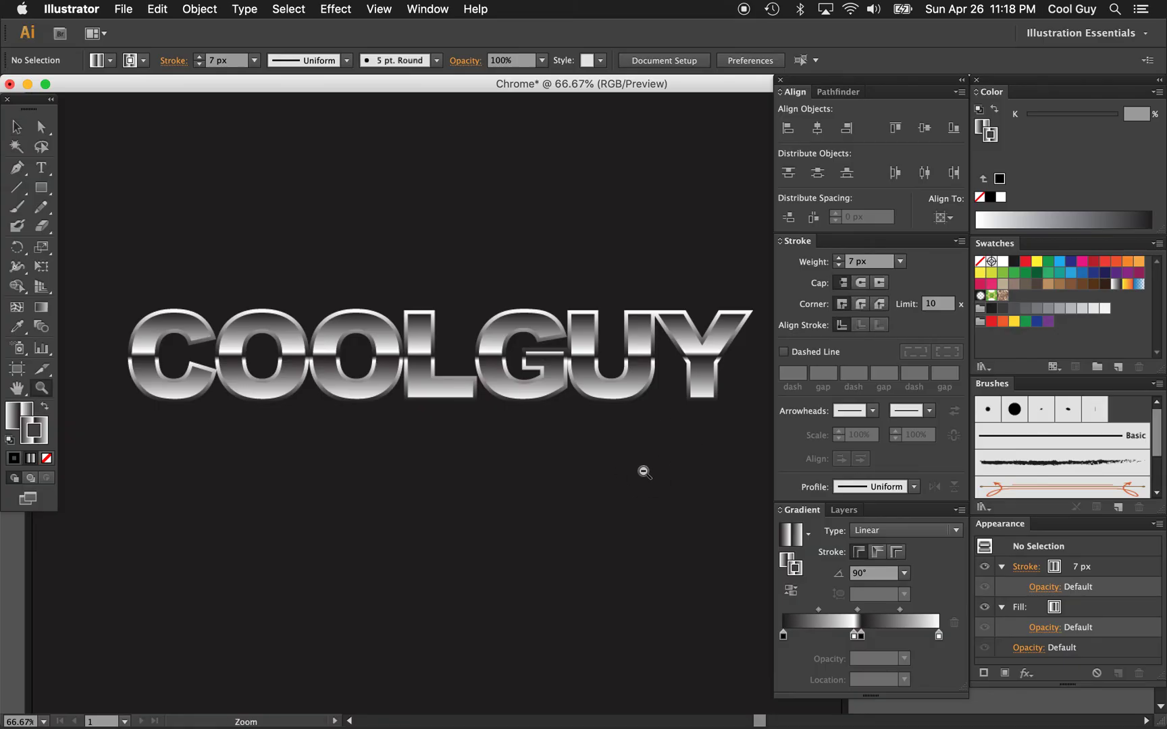
alt+click(643, 471)
scroll(626, 451, up, 5)
scroll(626, 450, down, 2)
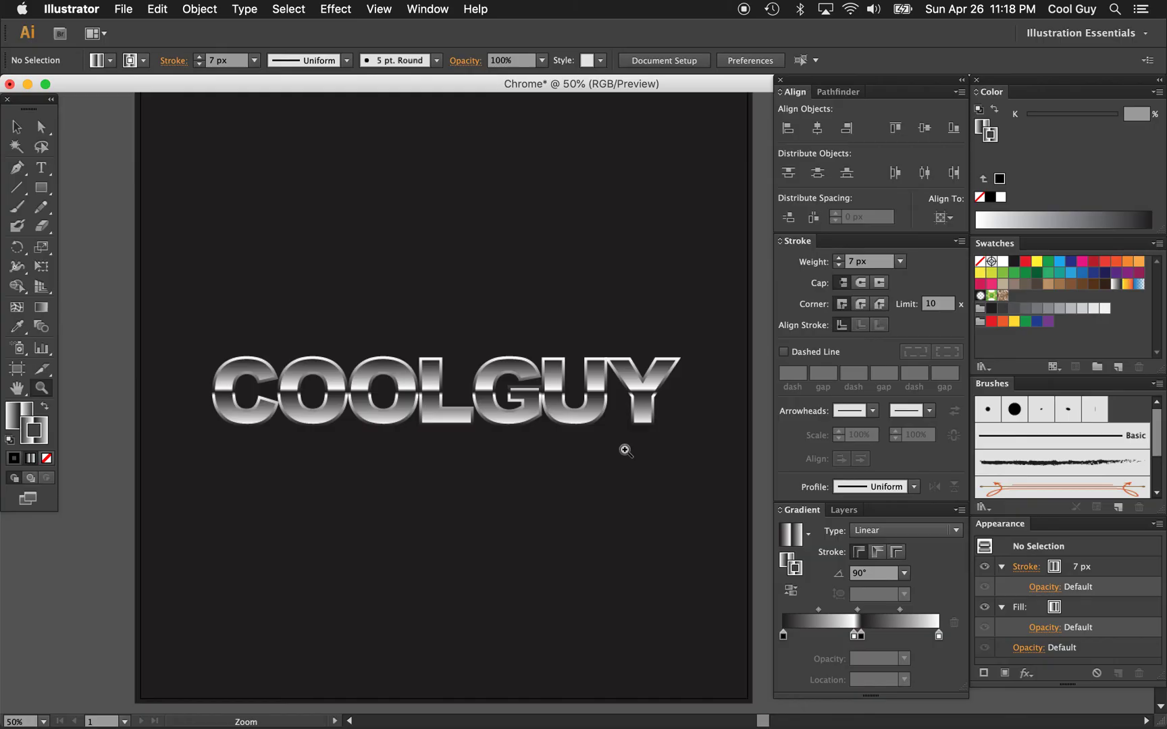
key(v)
click(596, 388)
Duplicate COOLGUY straight down below the original and set the copy's stroke to None.
right_click(597, 385)
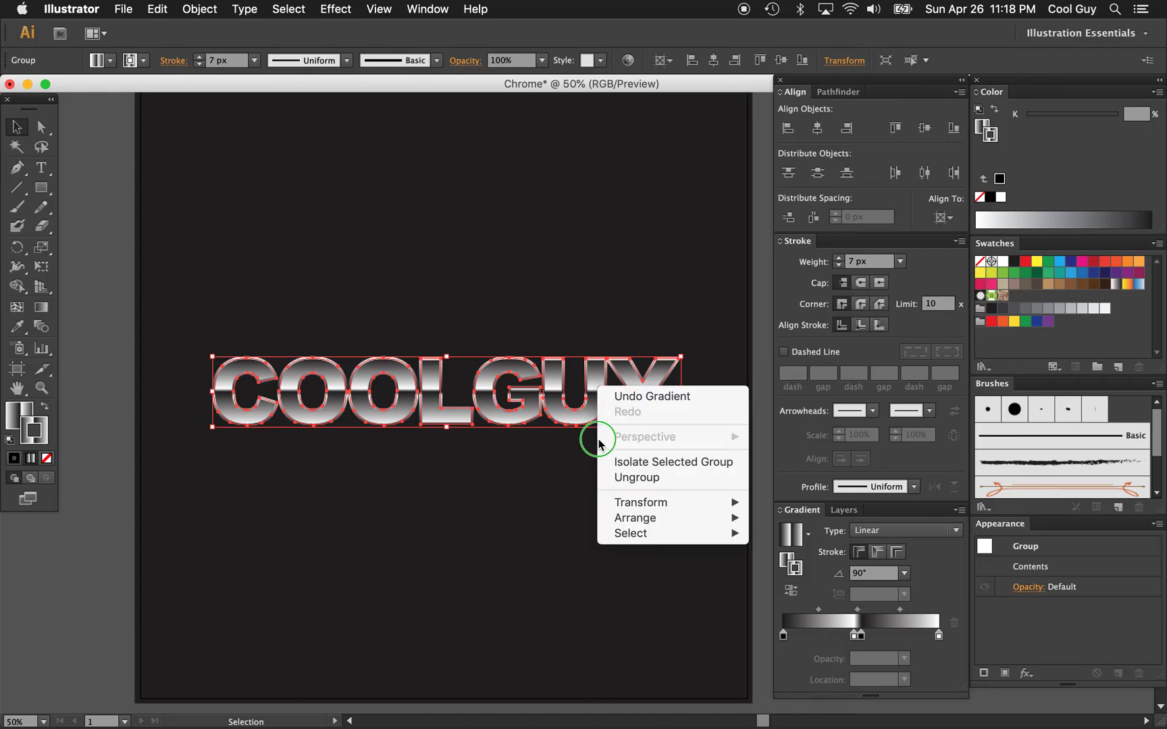
click(594, 463)
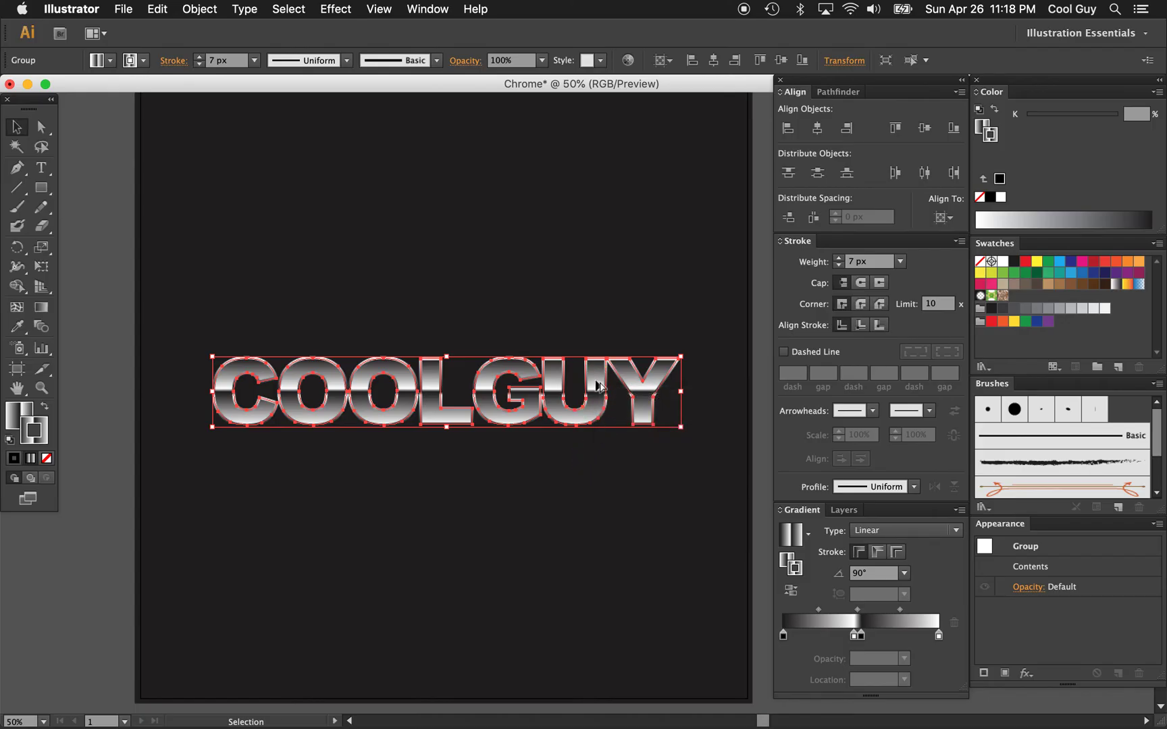
drag(598, 386, 599, 540)
scroll(596, 510, down, 3)
scroll(596, 510, left, 1)
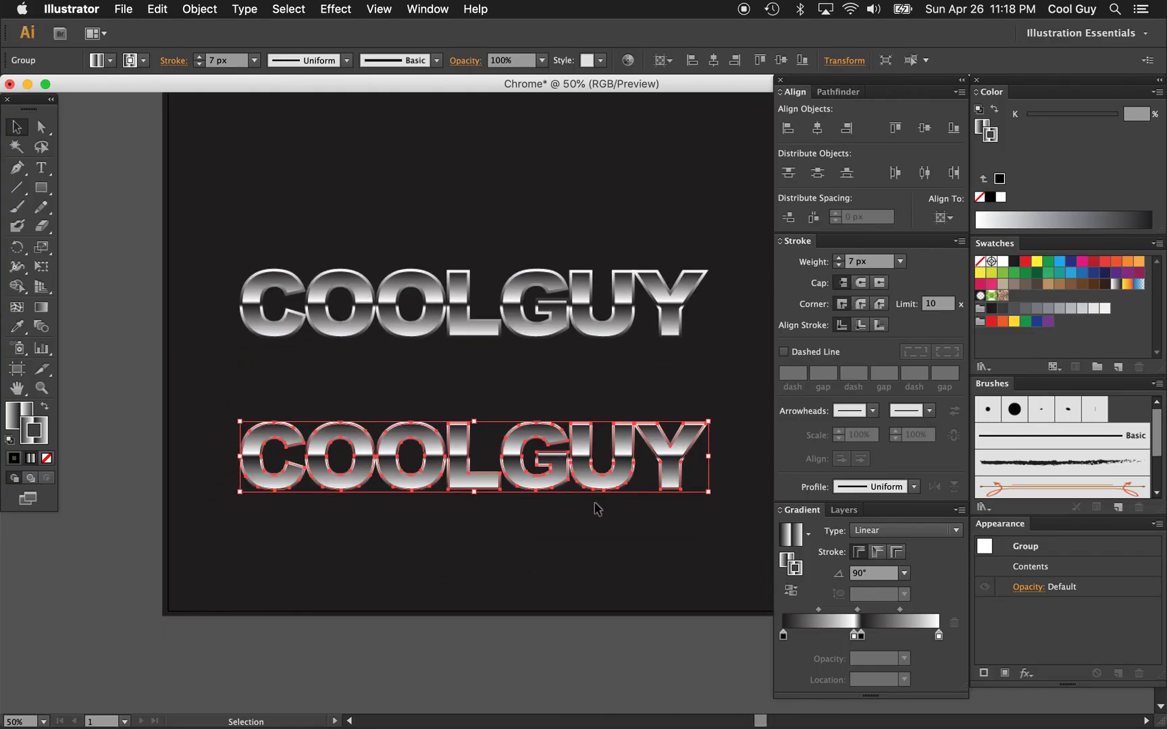
click(46, 461)
click(17, 413)
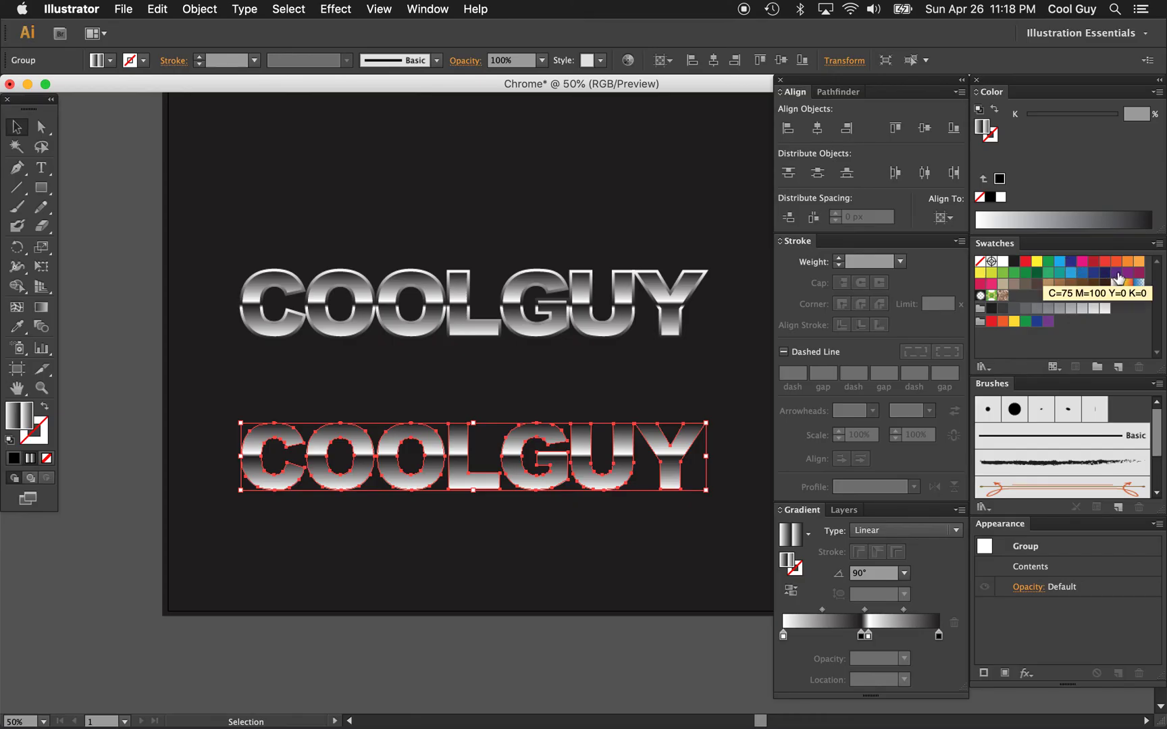
Recolour the lower copy's fill gradient with purple and cyan (00AEEF) stops, removing the extra stop.
drag(1118, 278, 865, 636)
click(850, 636)
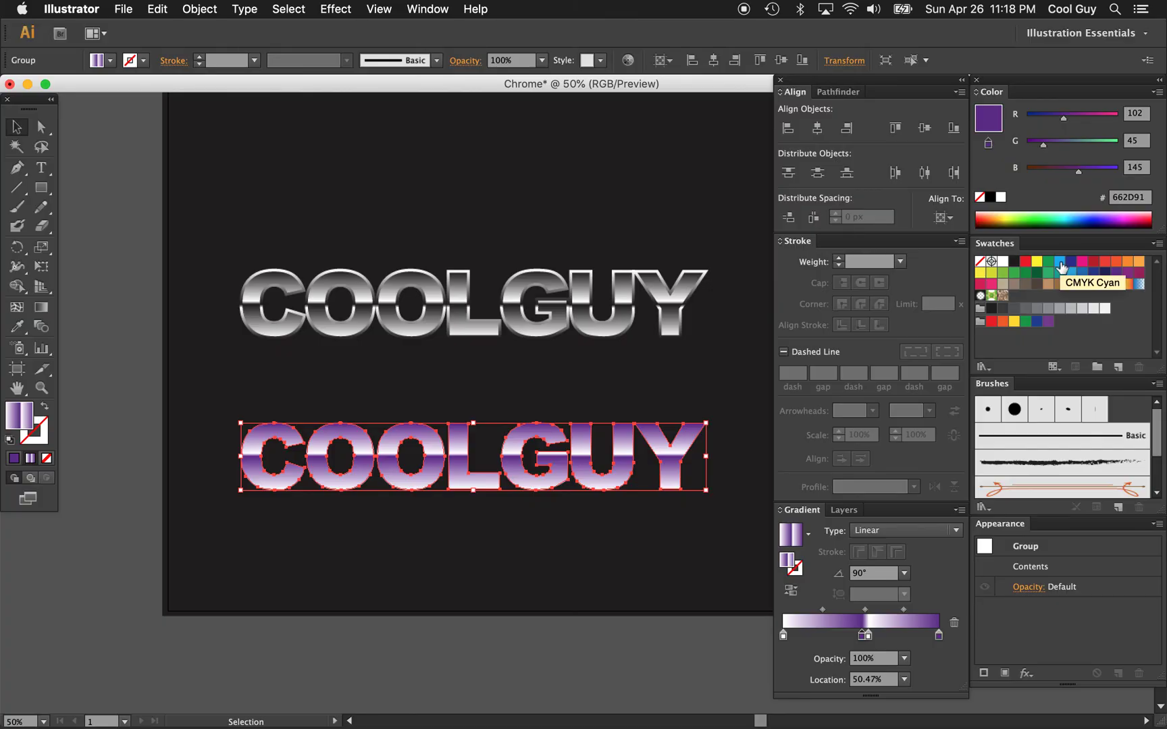
drag(1061, 267, 823, 637)
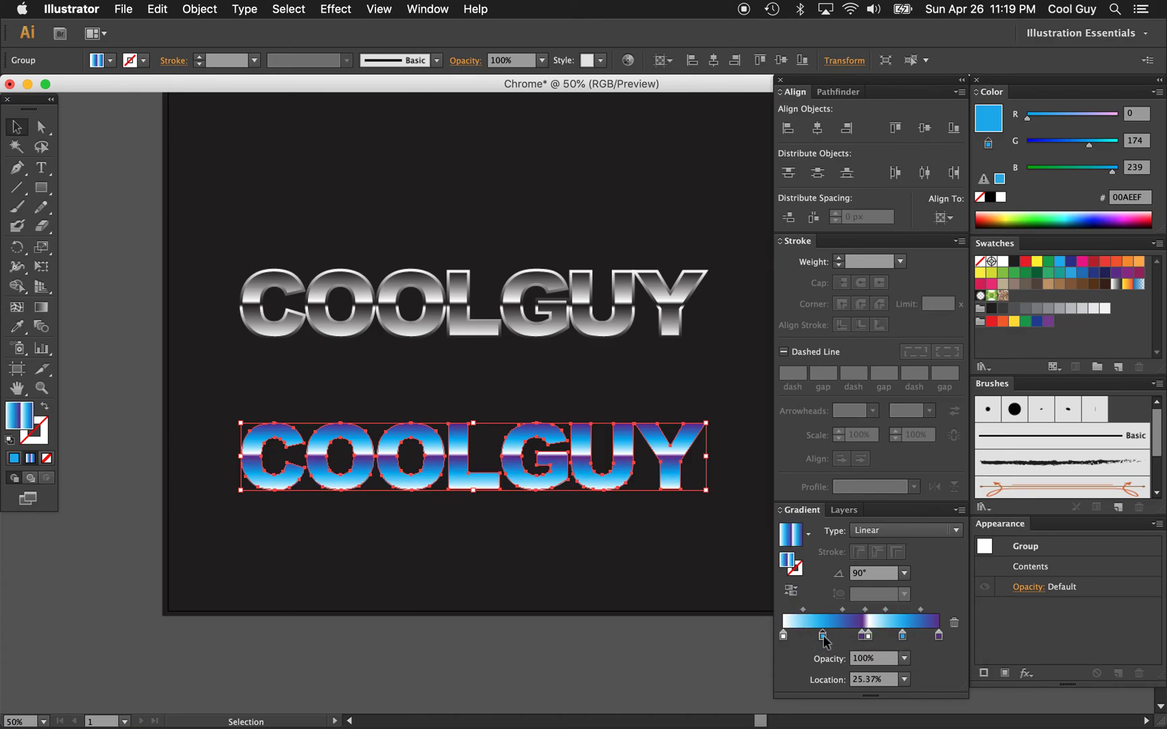
click(610, 645)
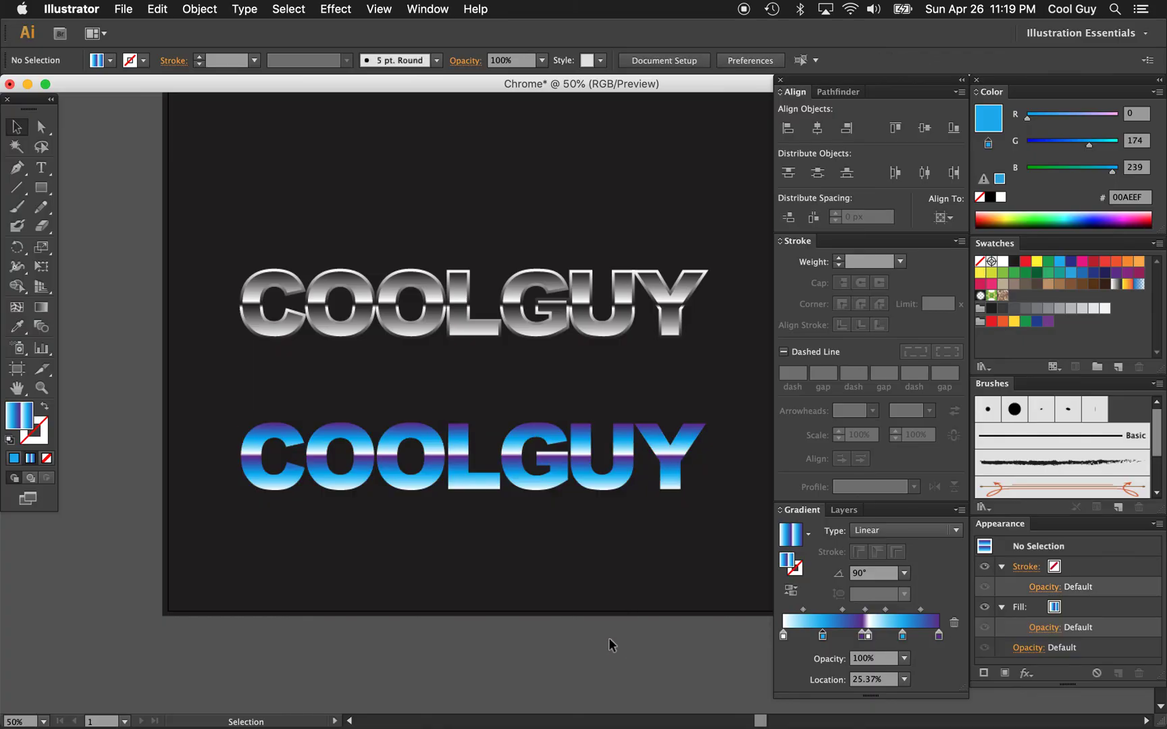
Save the blue-purple gradient as a new swatch and apply it to the lower COOLGUY's stroke.
click(622, 442)
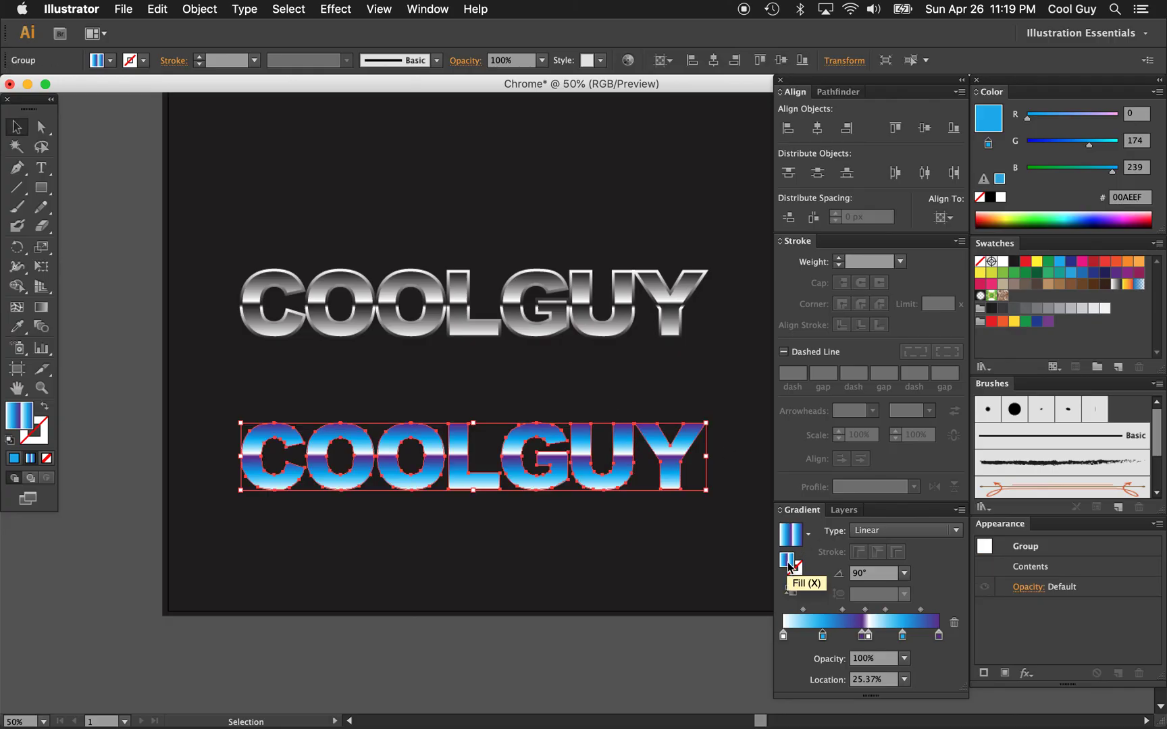
drag(789, 566, 1018, 293)
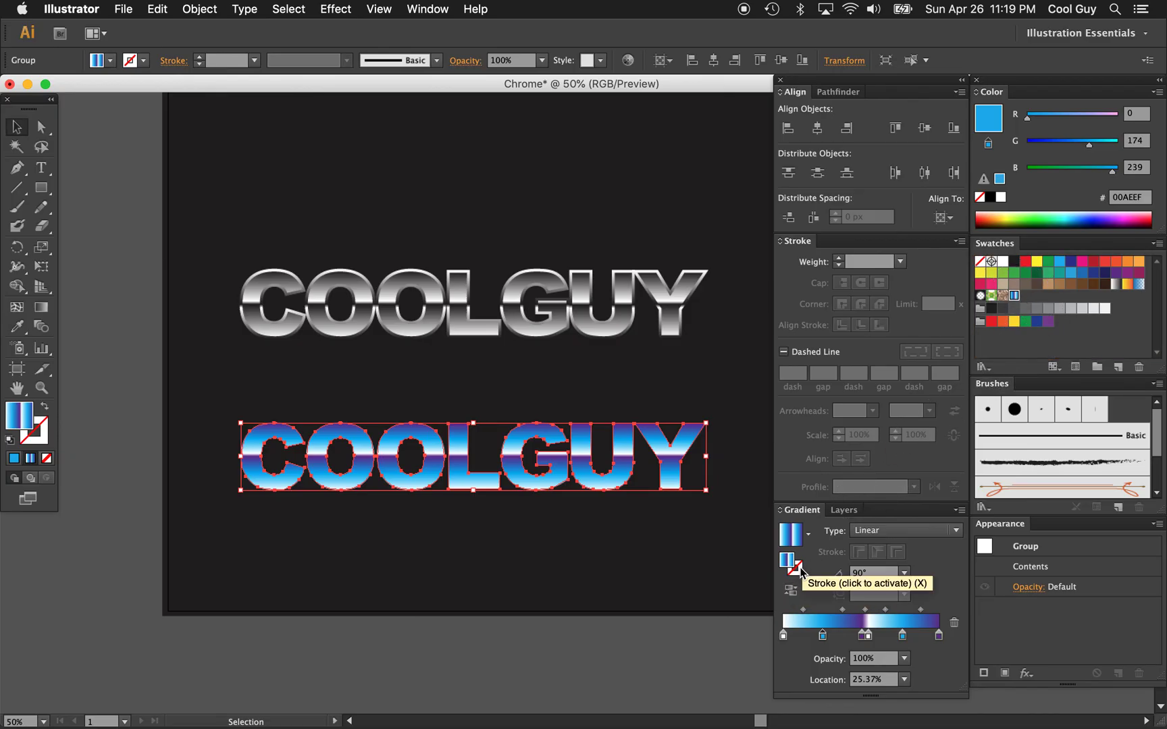
click(802, 569)
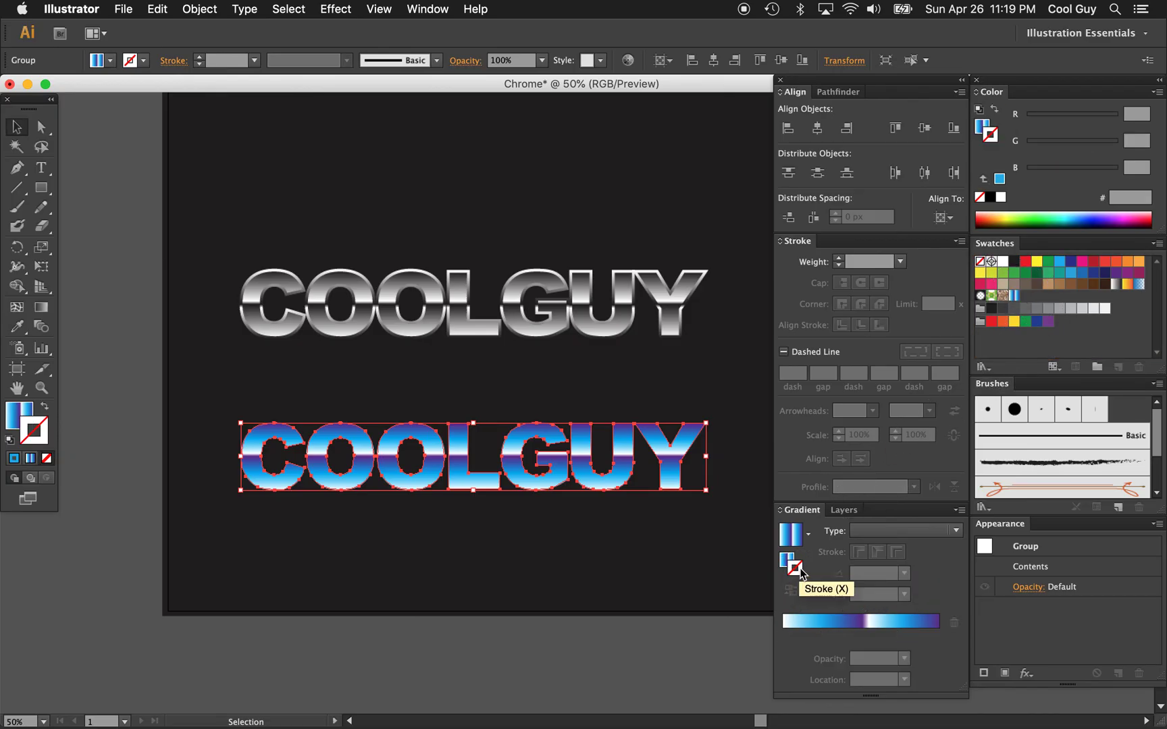
click(1014, 295)
Set the stroke to 9 px with a reversed 90° gradient, then zoom out to review.
click(880, 261)
text(6)
key(Return)
text(8)
key(Return)
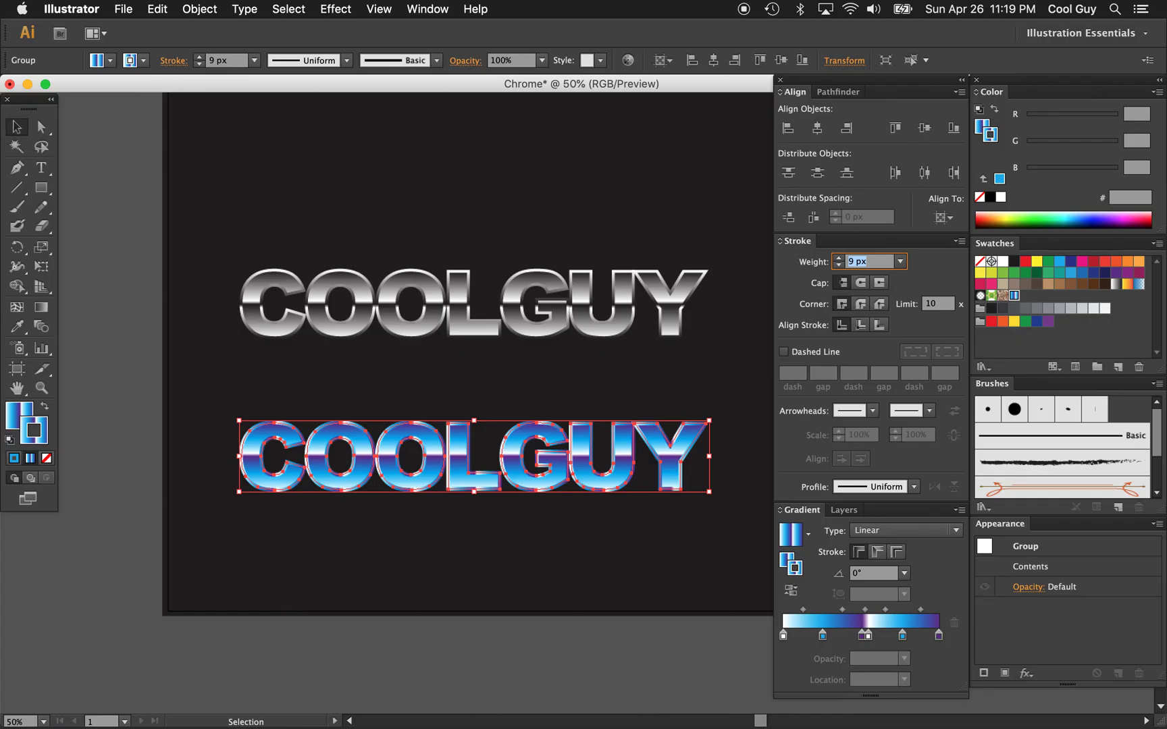
click(874, 575)
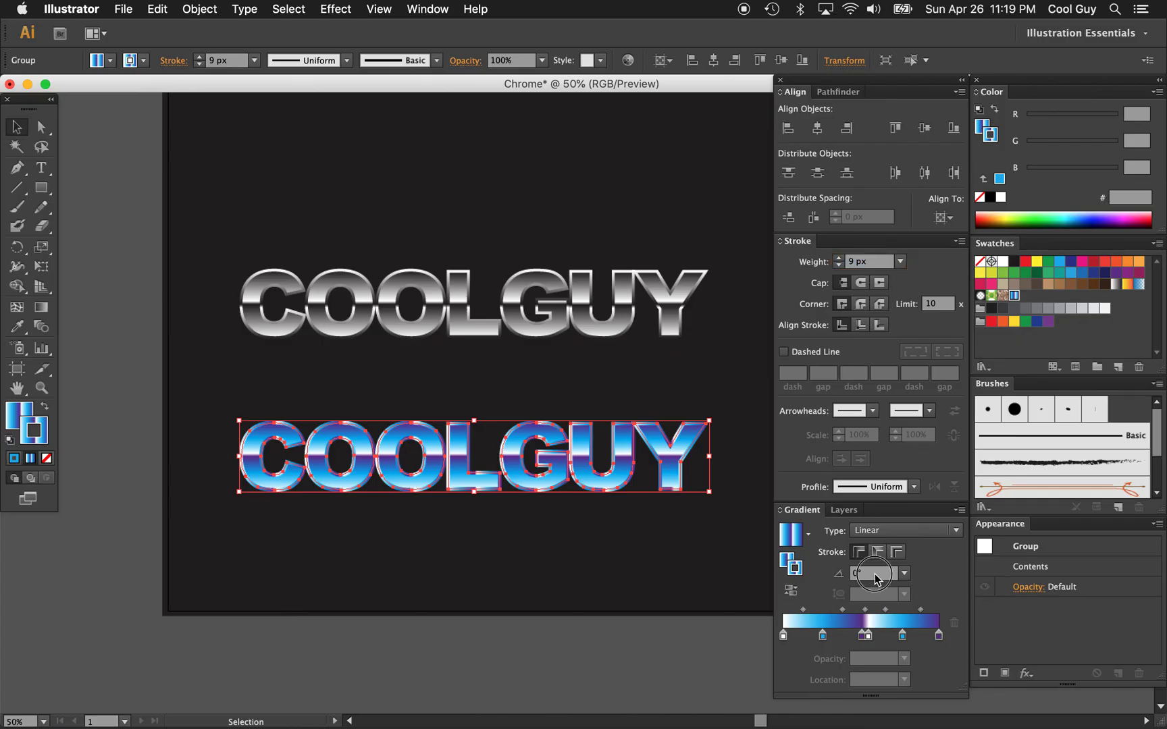
text(90)
key(Return)
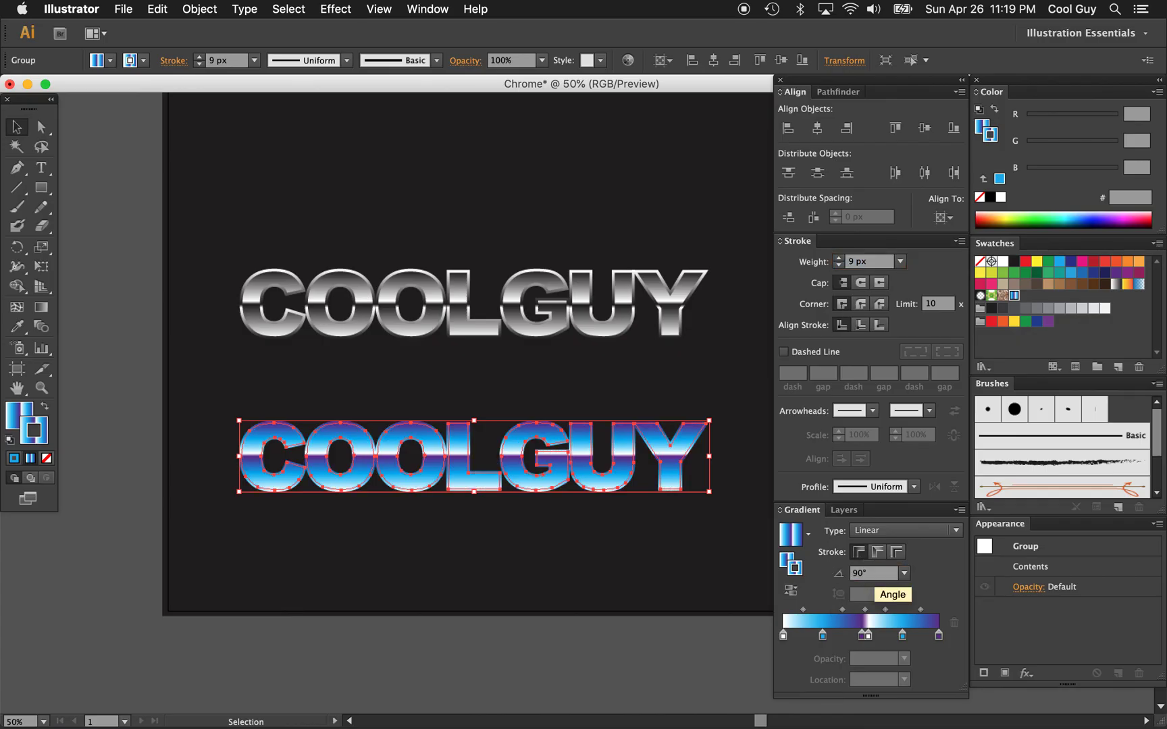
click(793, 593)
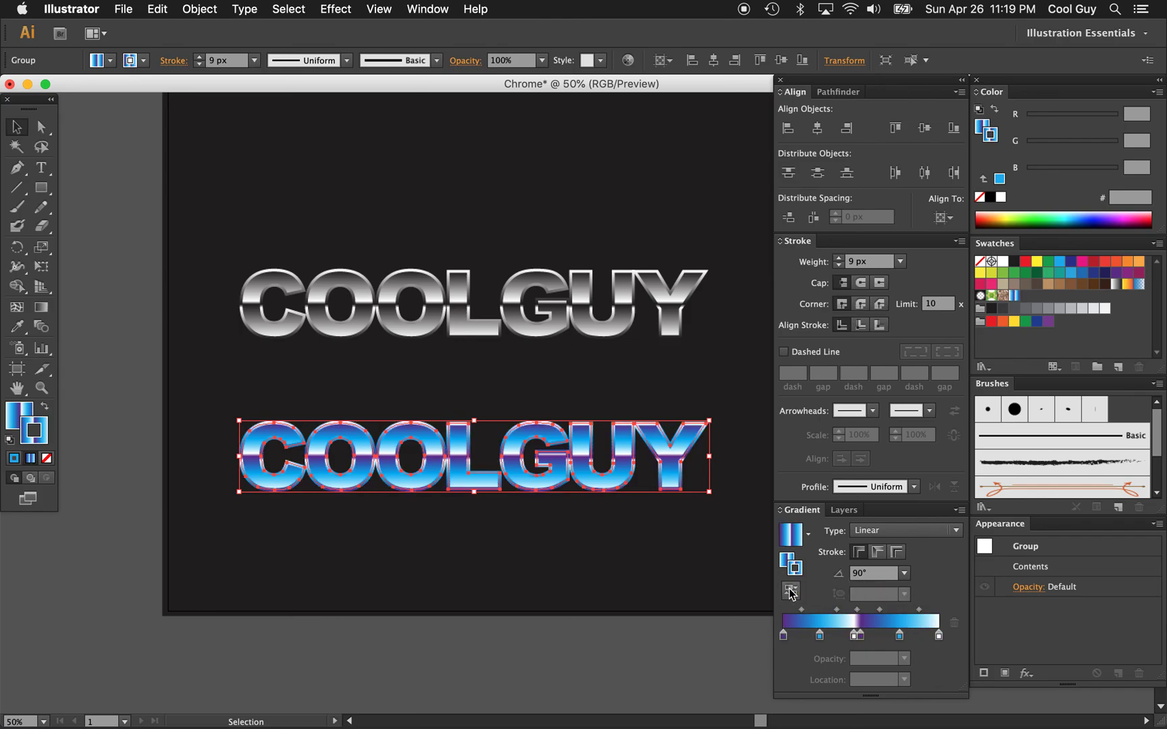
click(660, 551)
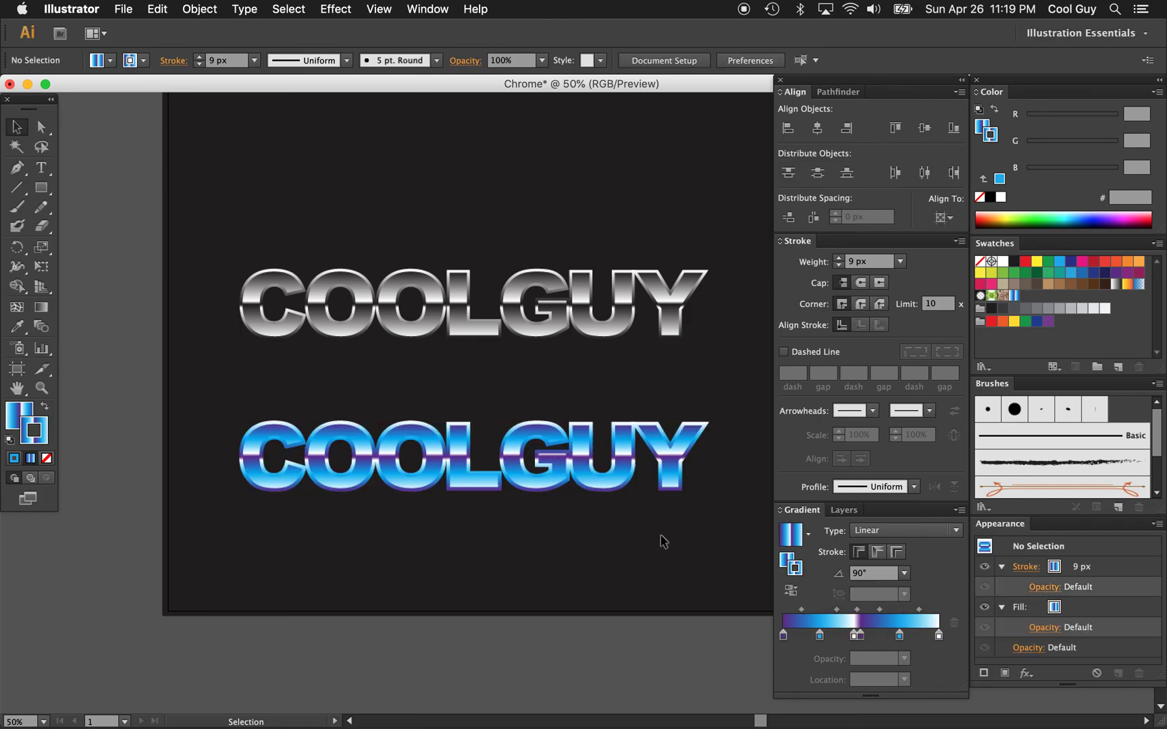
key(z)
alt+click(644, 534)
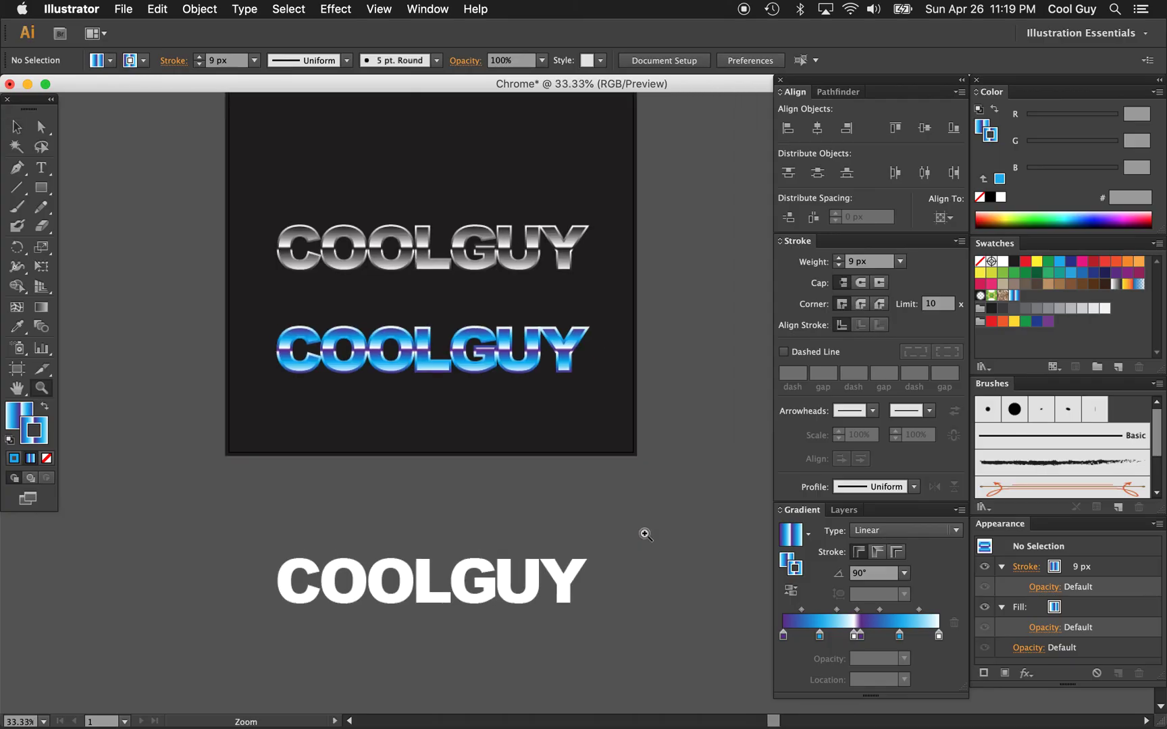
click(604, 505)
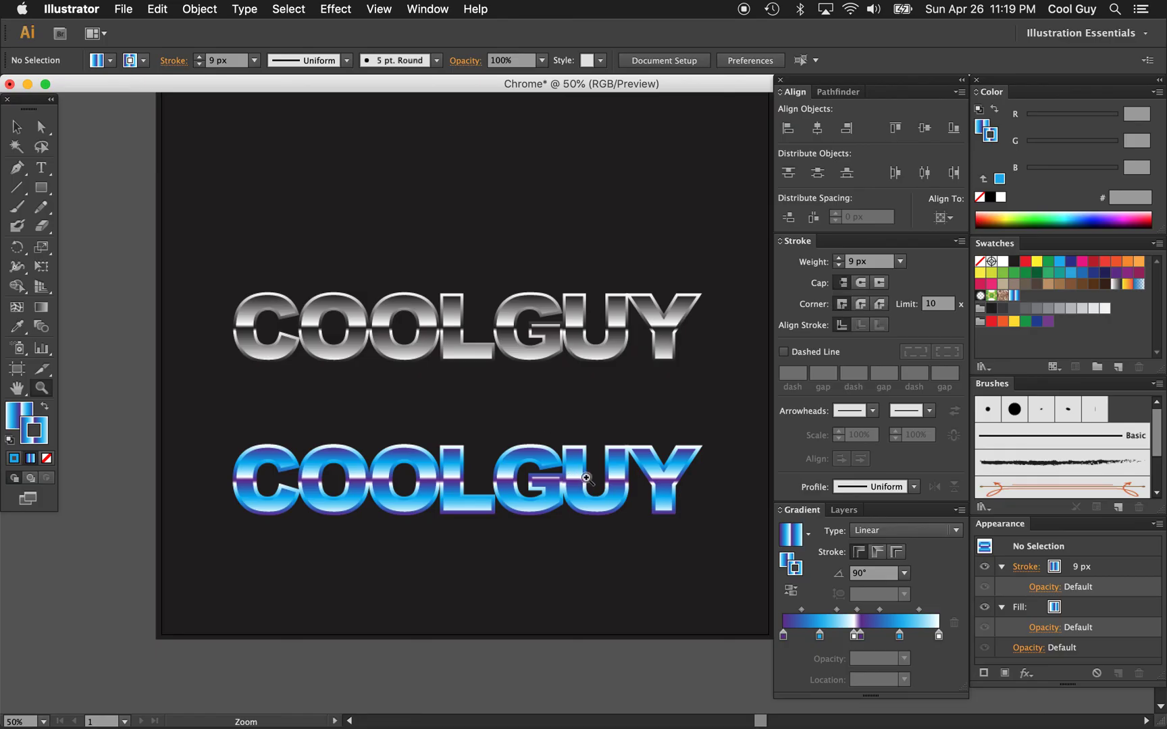
key(v)
click(579, 481)
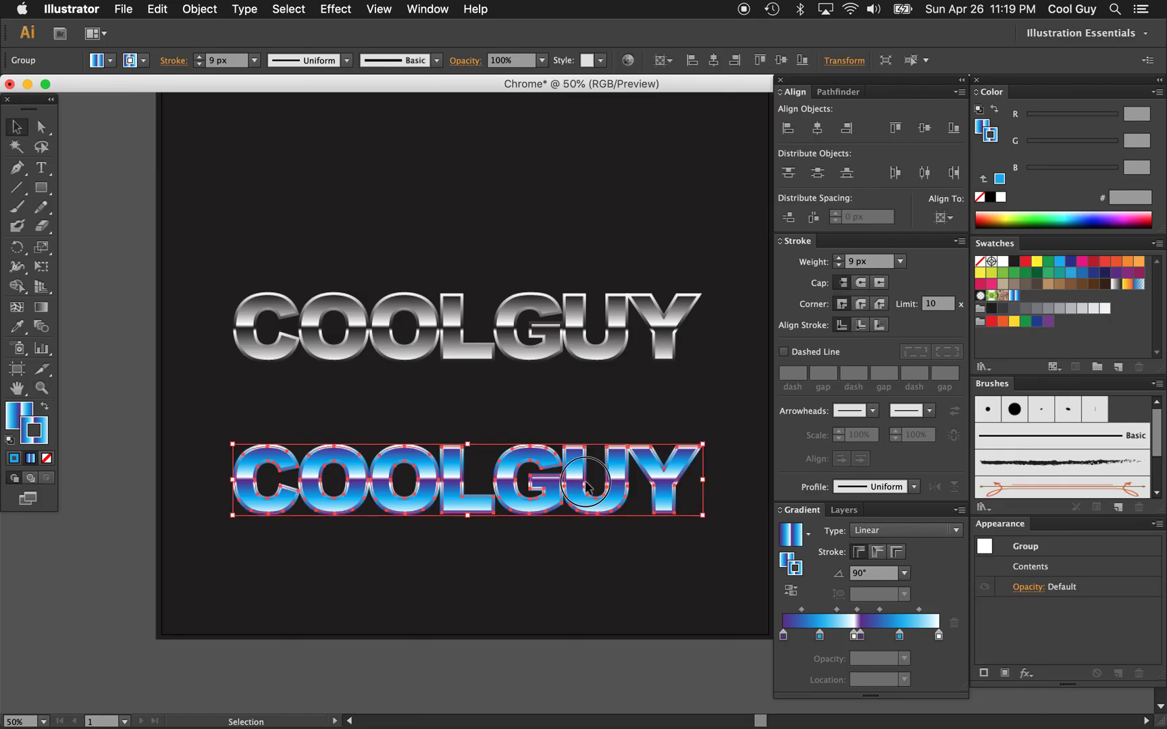
drag(577, 482, 547, 487)
key(ctrl+z)
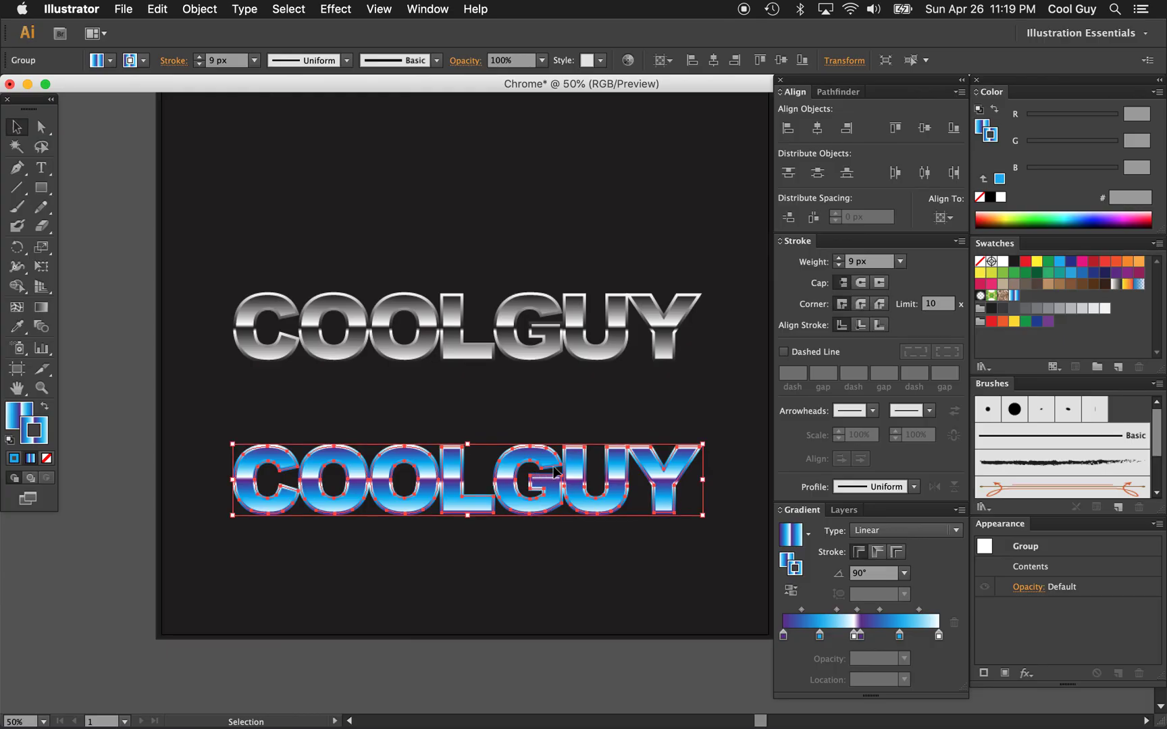
Apply a 47.6 px Gaussian Blur to the blue-purple COOLGUY for a glowing halo.
click(337, 10)
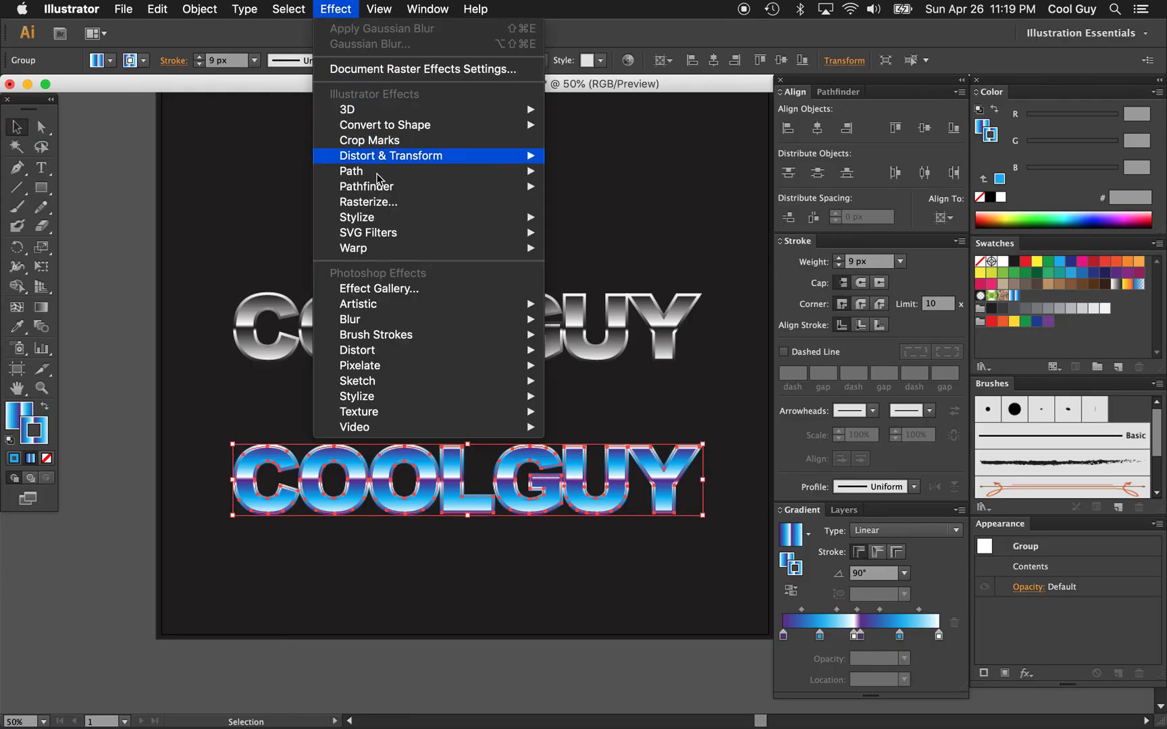
mouse_move(390, 328)
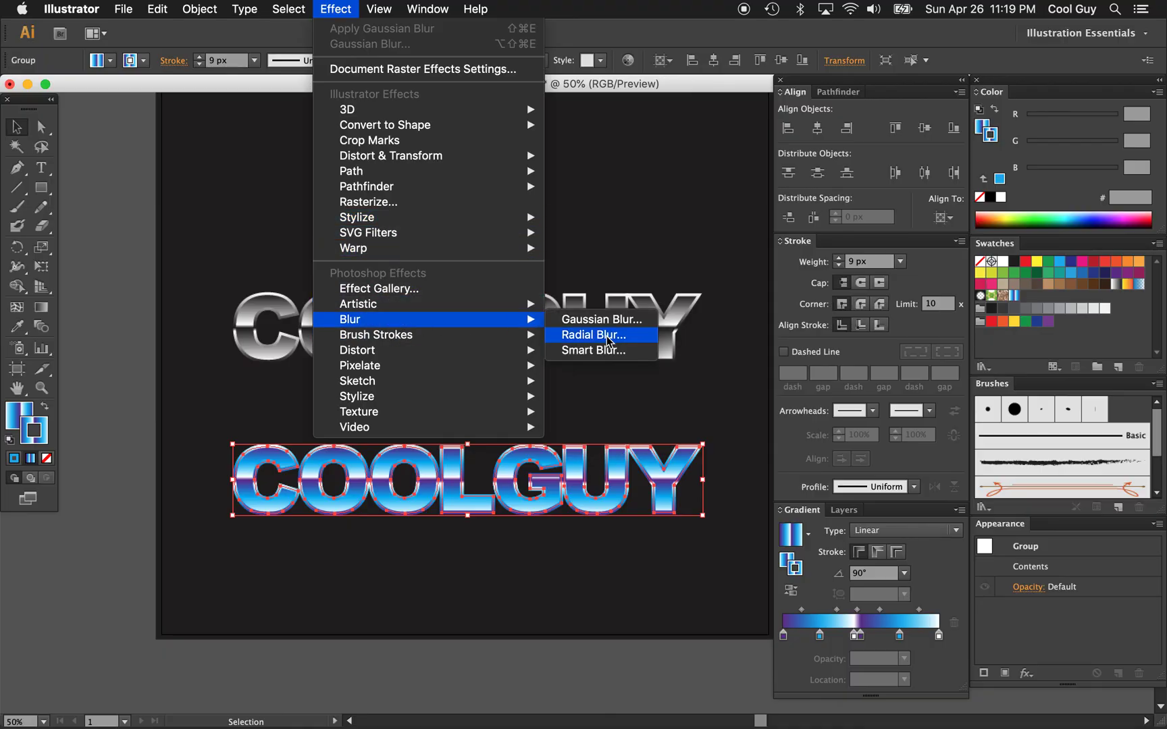
click(599, 319)
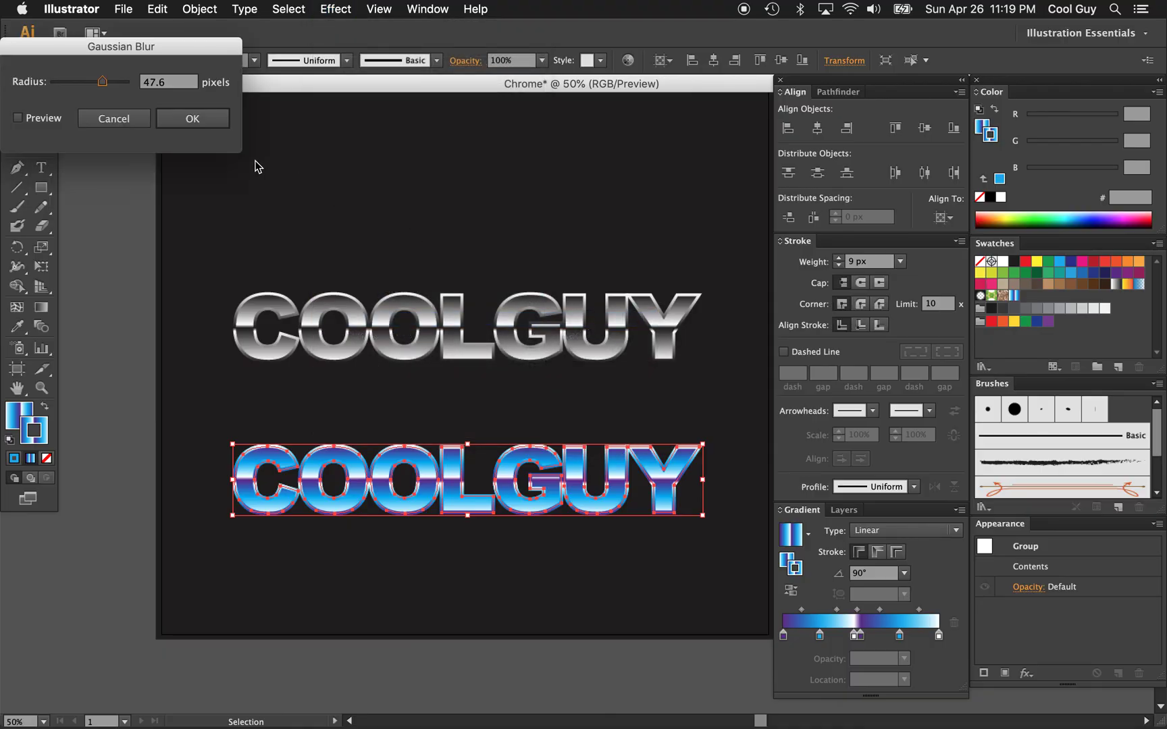
click(18, 117)
click(191, 119)
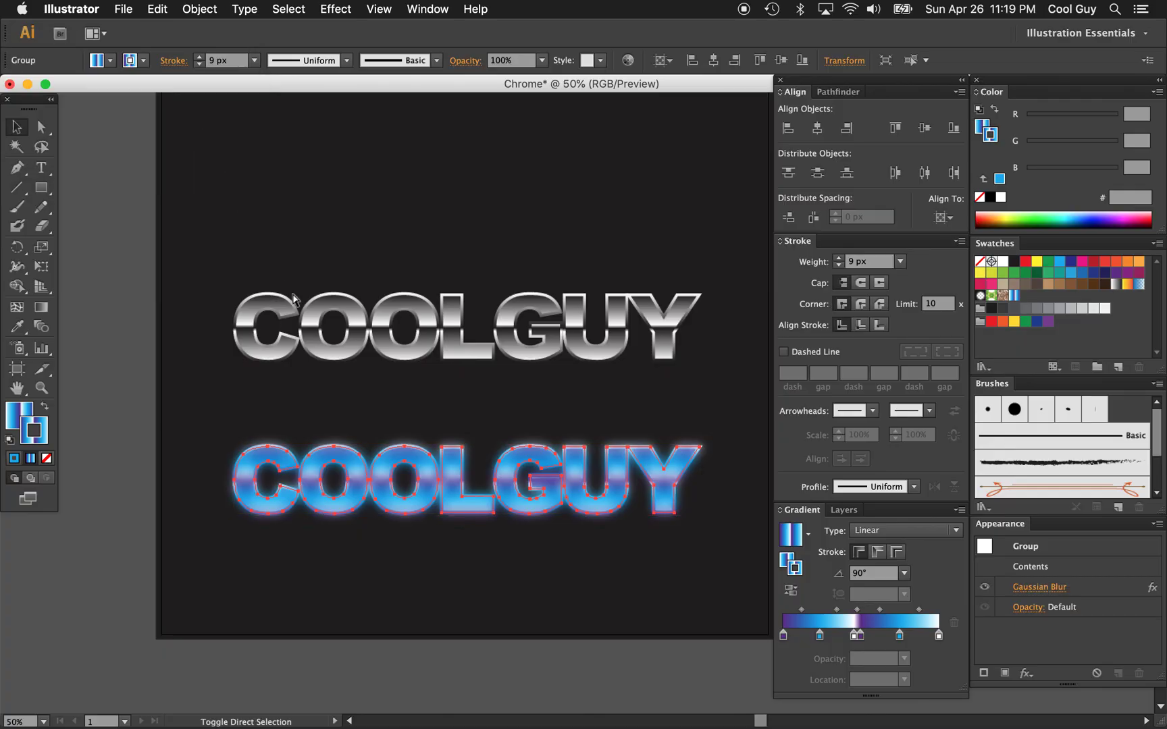
click(195, 420)
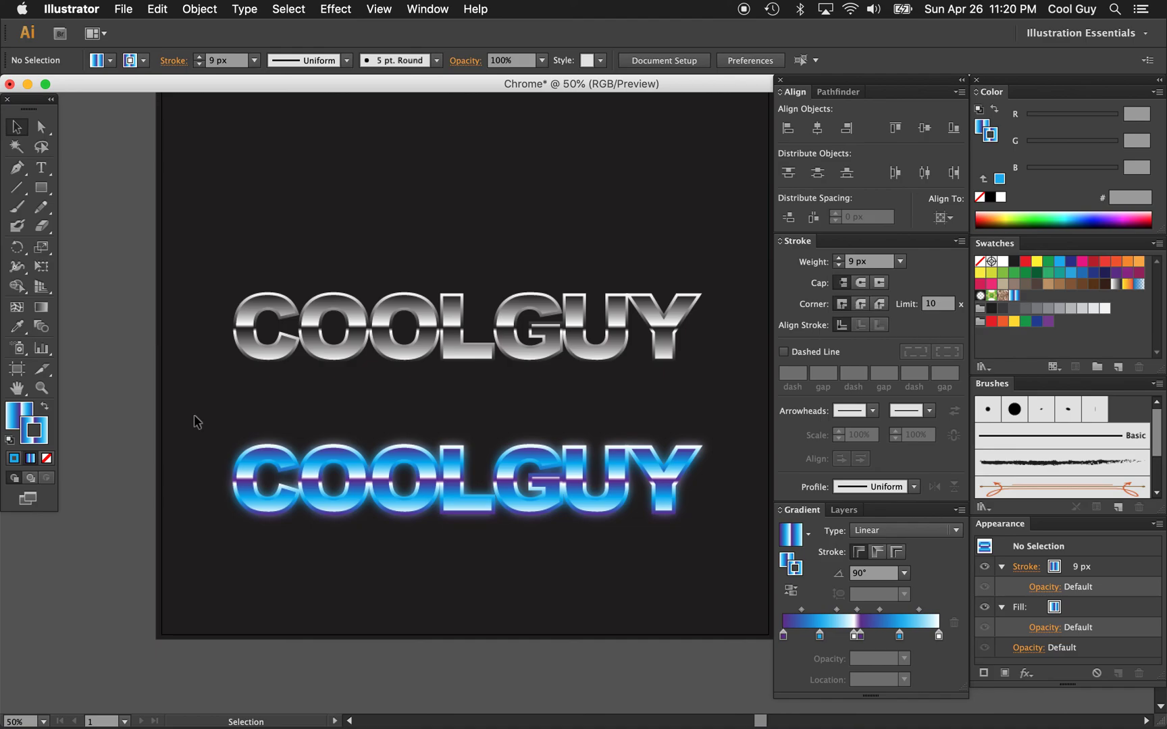
scroll(194, 416, up, 3)
scroll(194, 416, right, 2)
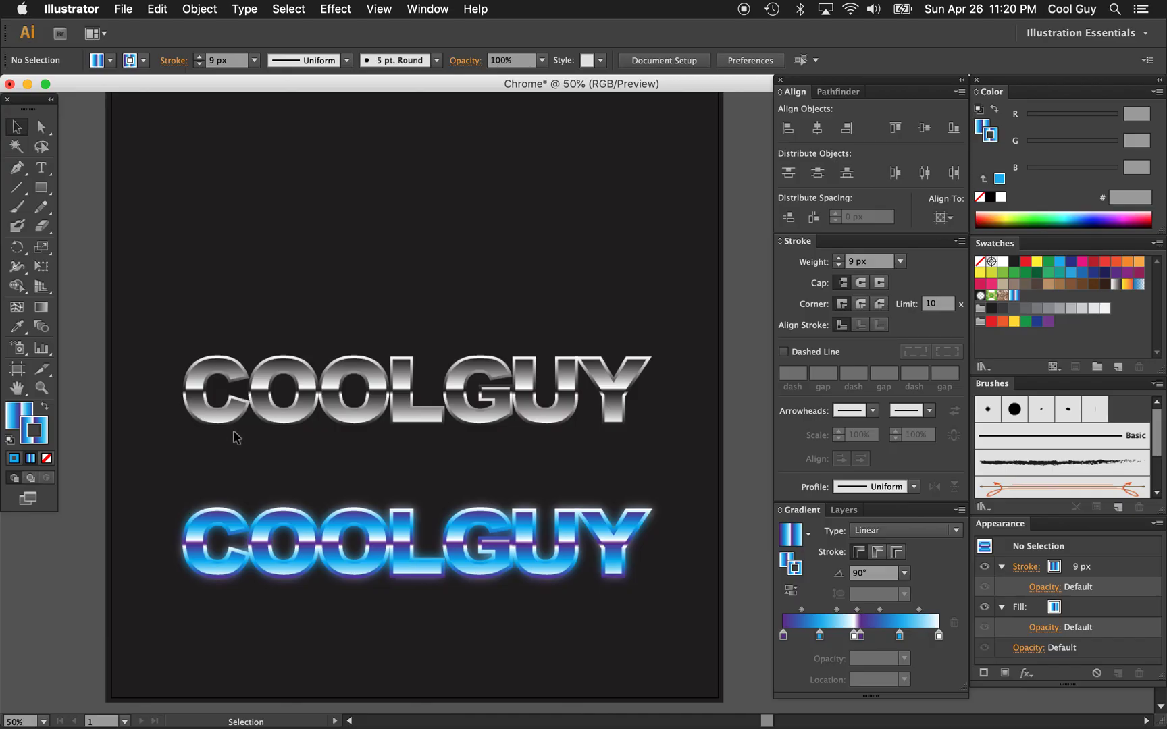
scroll(236, 438, down, 2)
scroll(237, 438, left, 1)
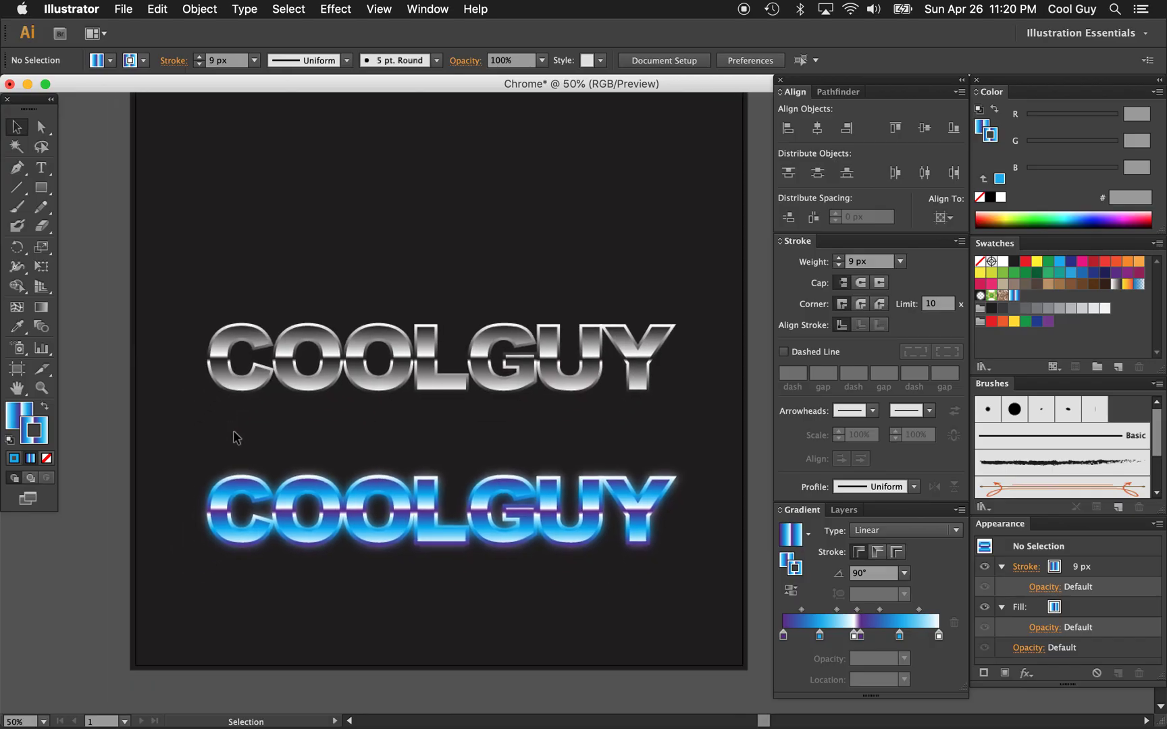